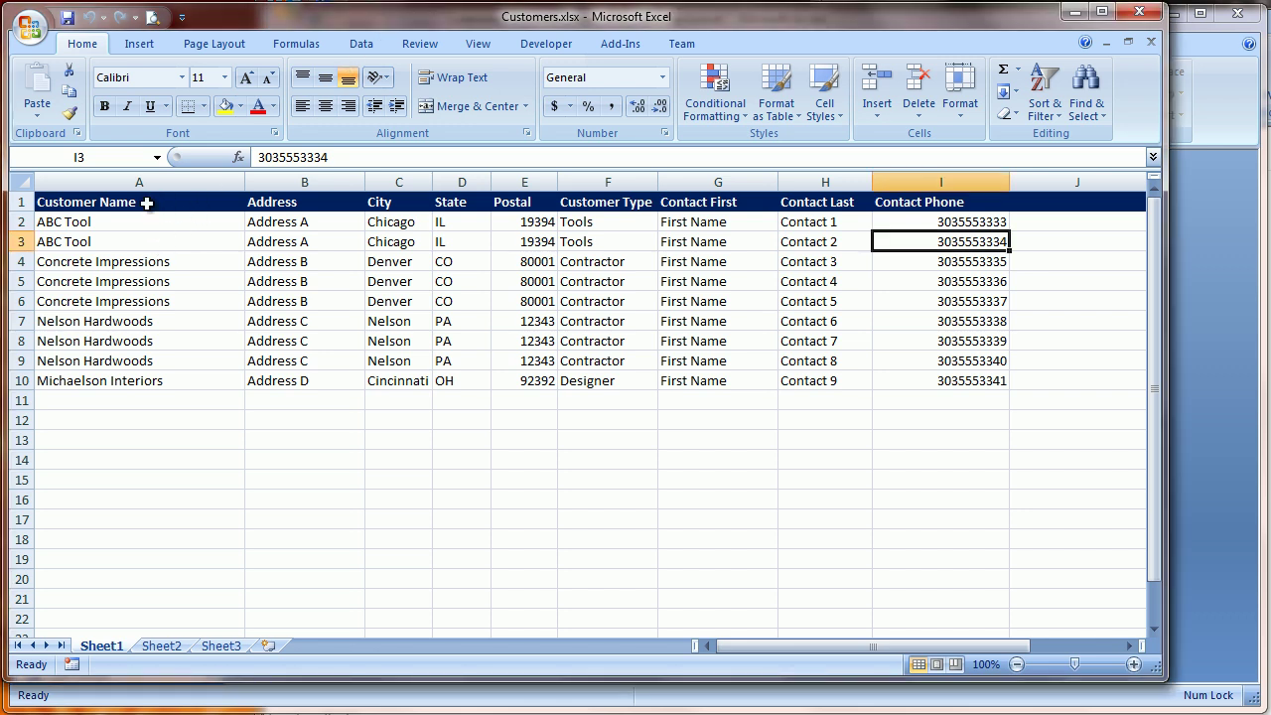
- Highlight the customer-through-postal columns, the contact name and phone columns, and row 2, then minimize Excel
{"action": "left_click_drag", "start_coordinate": [162, 202], "coordinate": [589, 380]}
{"action": "left_click_drag", "start_coordinate": [695, 207], "coordinate": [944, 391]}
{"action": "left_click", "coordinate": [721, 304]}
{"action": "left_click_drag", "start_coordinate": [51, 223], "coordinate": [980, 245]}
{"action": "left_click", "coordinate": [242, 261]}
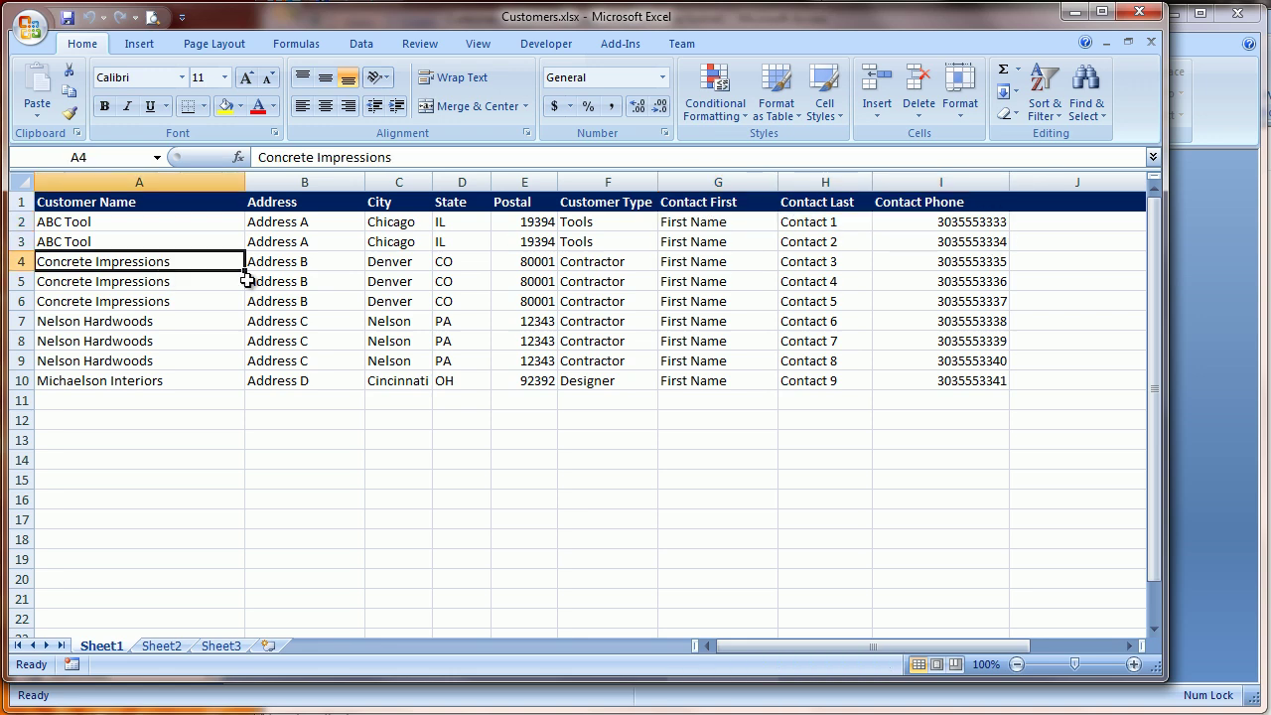
- Open the Relationships diagram, nudge tblCustomer, and enlarge tblContact to show all its fields
{"action": "left_click", "coordinate": [1072, 11]}
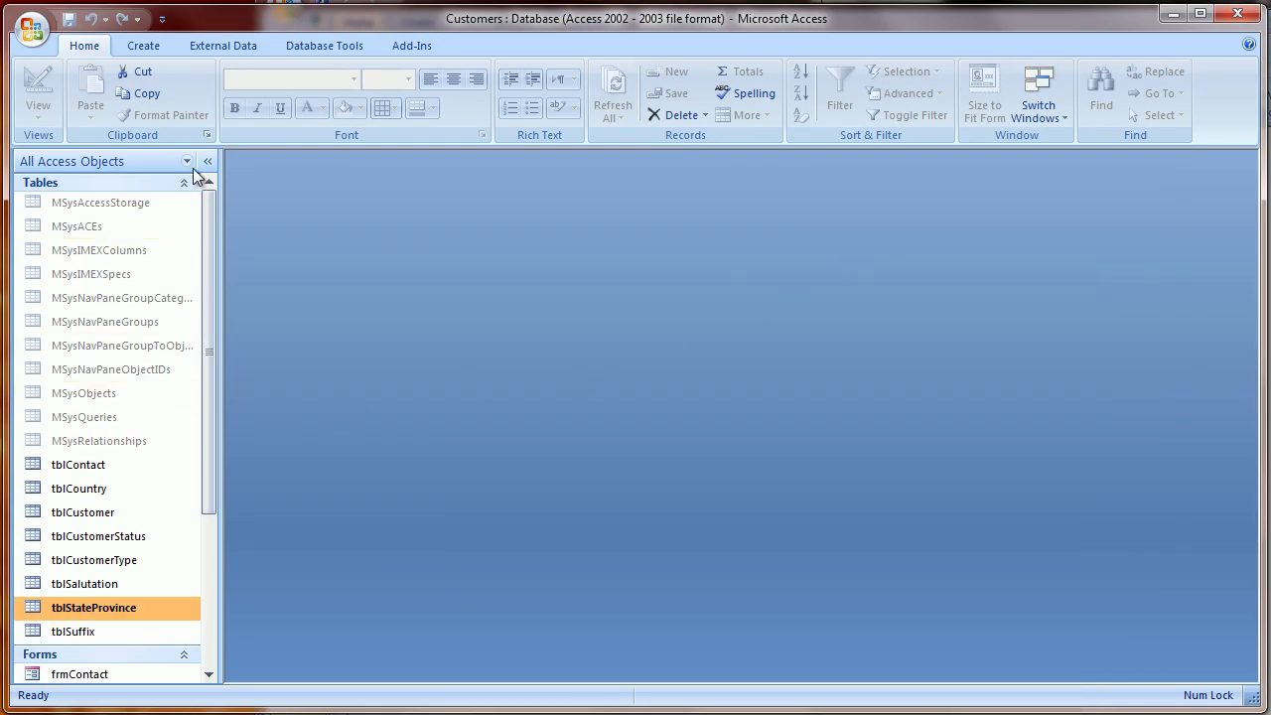
{"action": "left_click", "coordinate": [226, 55]}
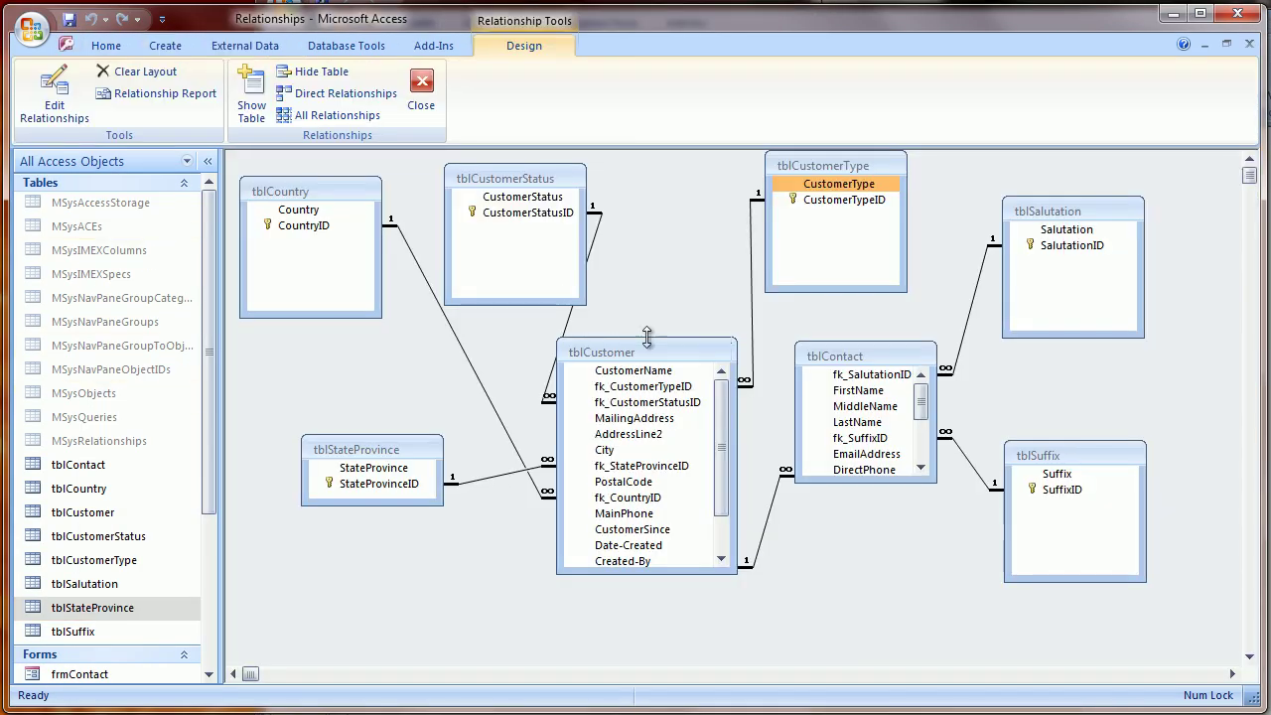
{"action": "left_click_drag", "start_coordinate": [663, 347], "coordinate": [677, 362]}
{"action": "left_click", "coordinate": [595, 508]}
{"action": "left_click", "coordinate": [643, 388]}
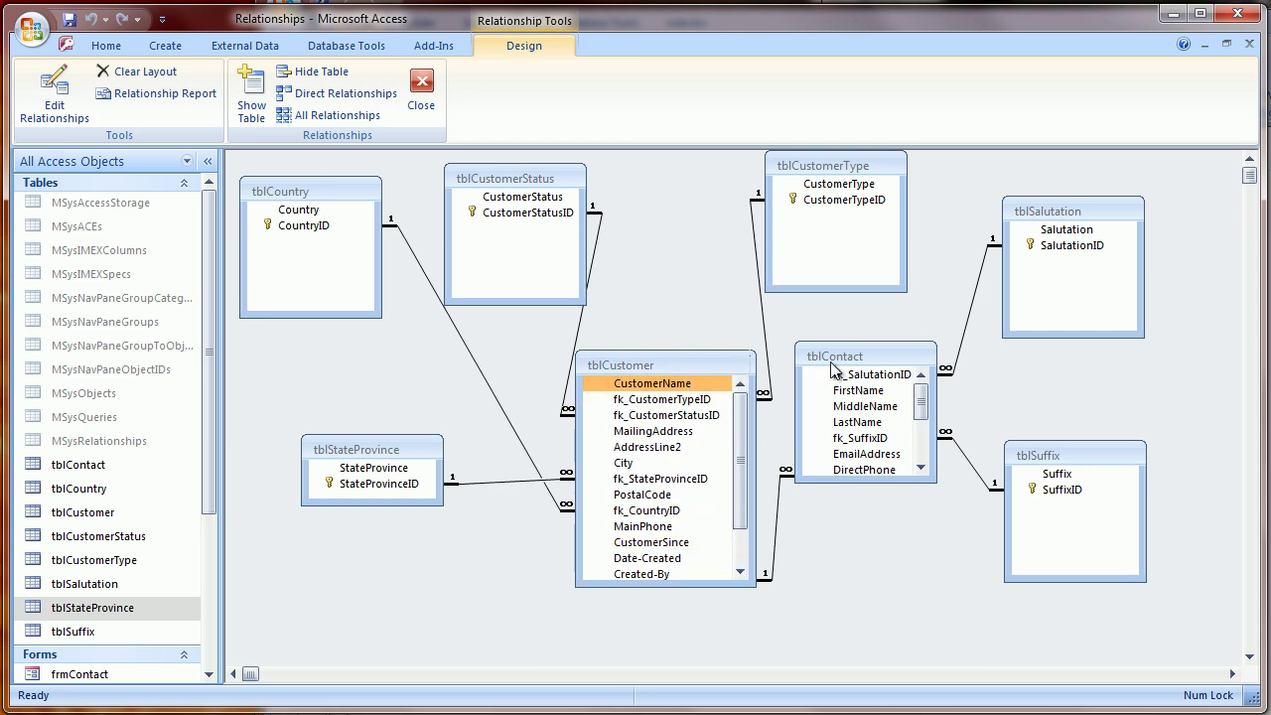
{"action": "left_click_drag", "start_coordinate": [906, 480], "coordinate": [955, 581]}
- Inspect the lookup tables tblSuffix, tblSalutation, tblCustomerType, tblCustomerStatus, tblCountry and tblStateProvince
{"action": "left_click", "coordinate": [1049, 456]}
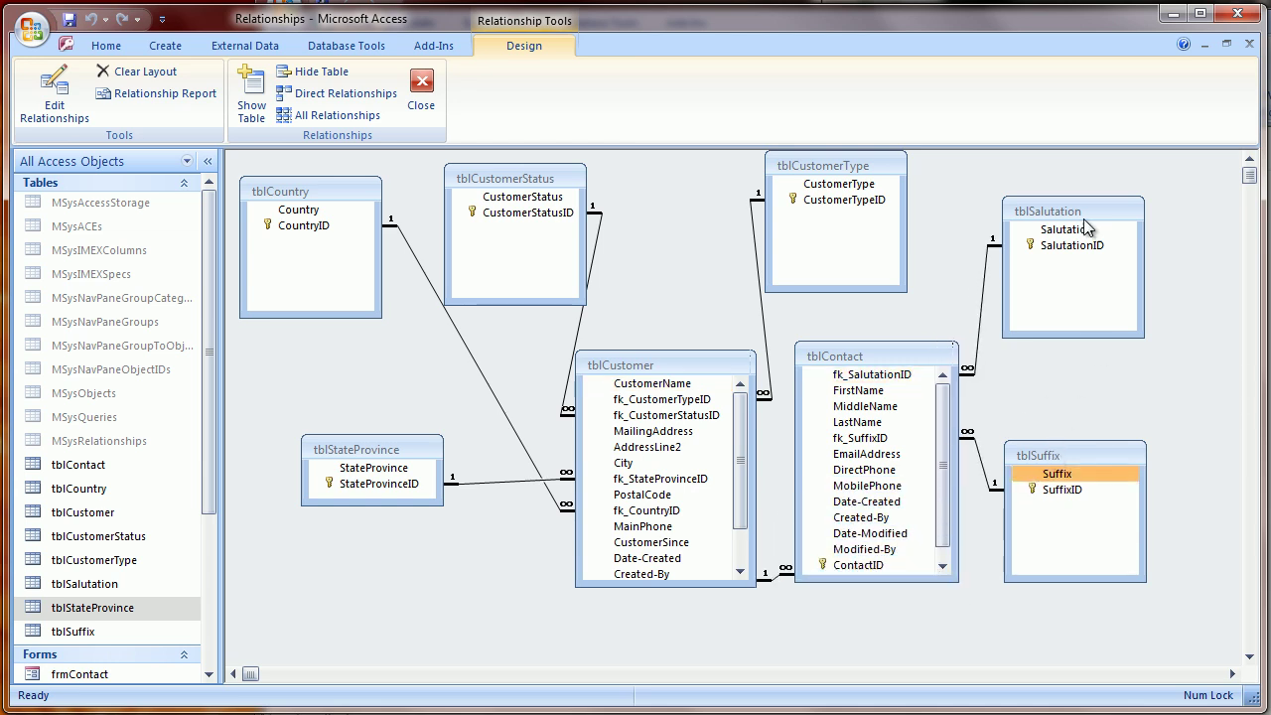
{"action": "left_click", "coordinate": [1078, 212]}
{"action": "left_click", "coordinate": [793, 149]}
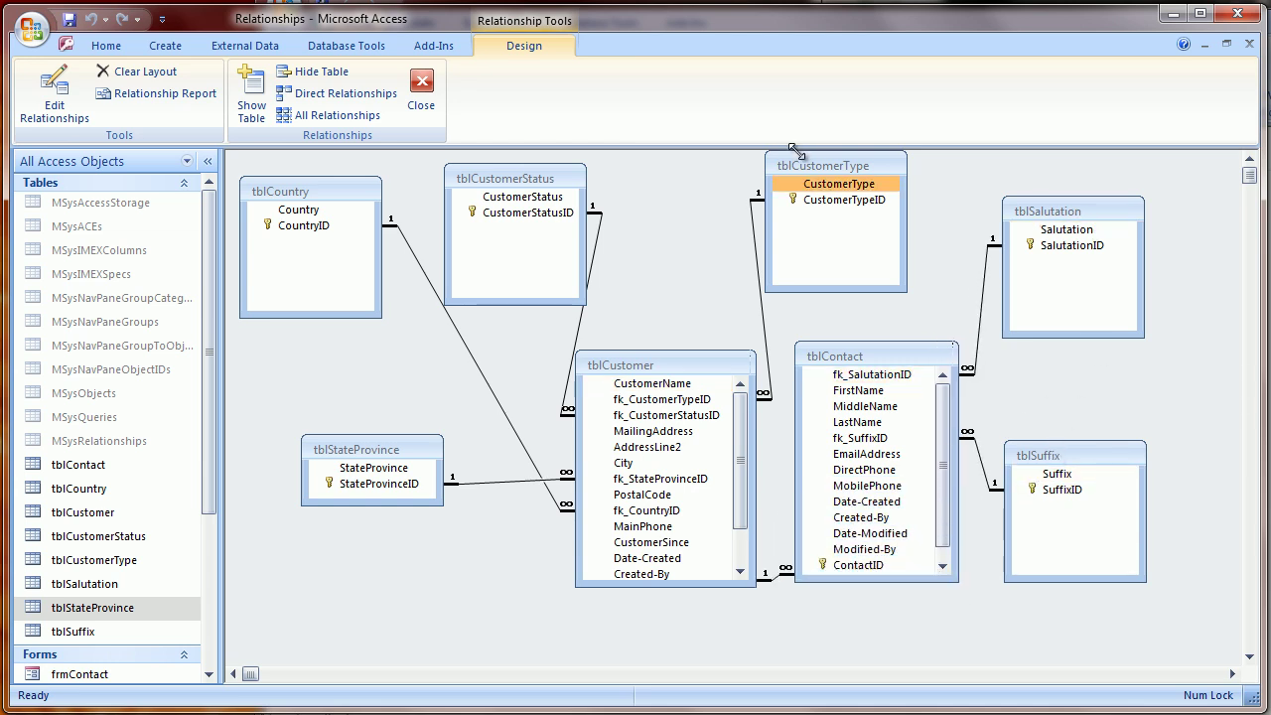
{"action": "left_click", "coordinate": [476, 178]}
{"action": "left_click", "coordinate": [267, 194]}
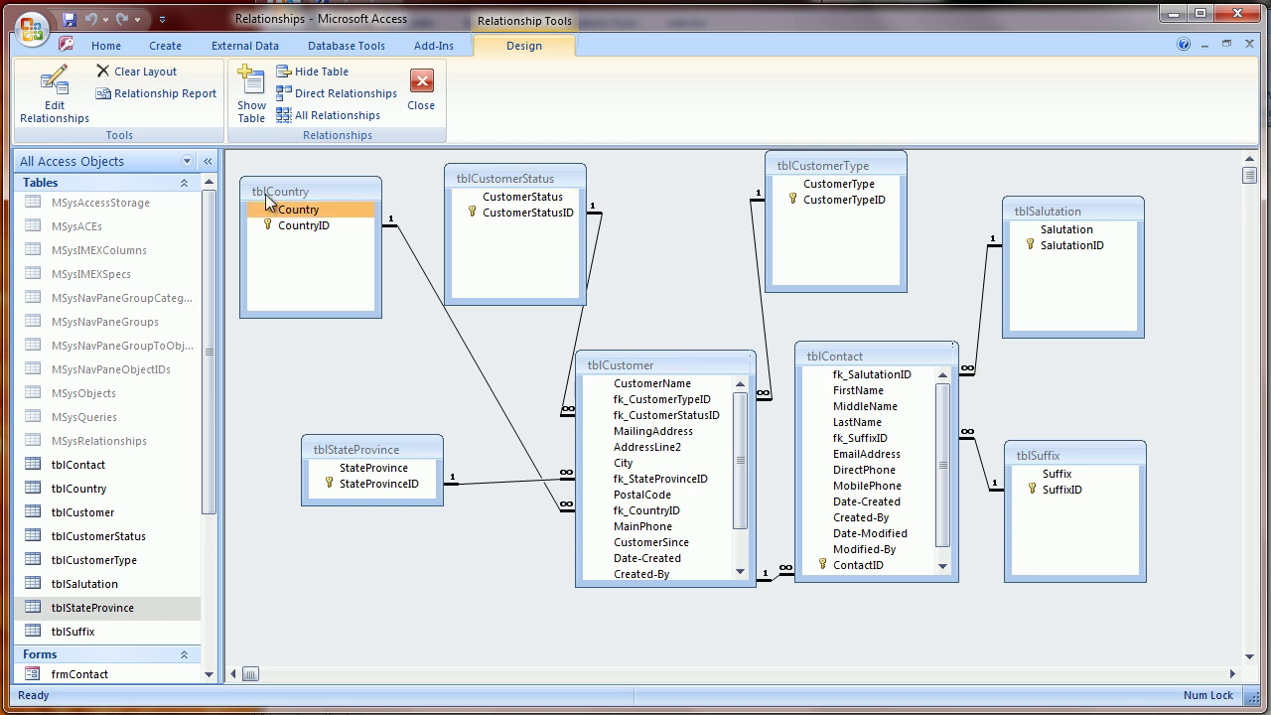
{"action": "left_click", "coordinate": [373, 451]}
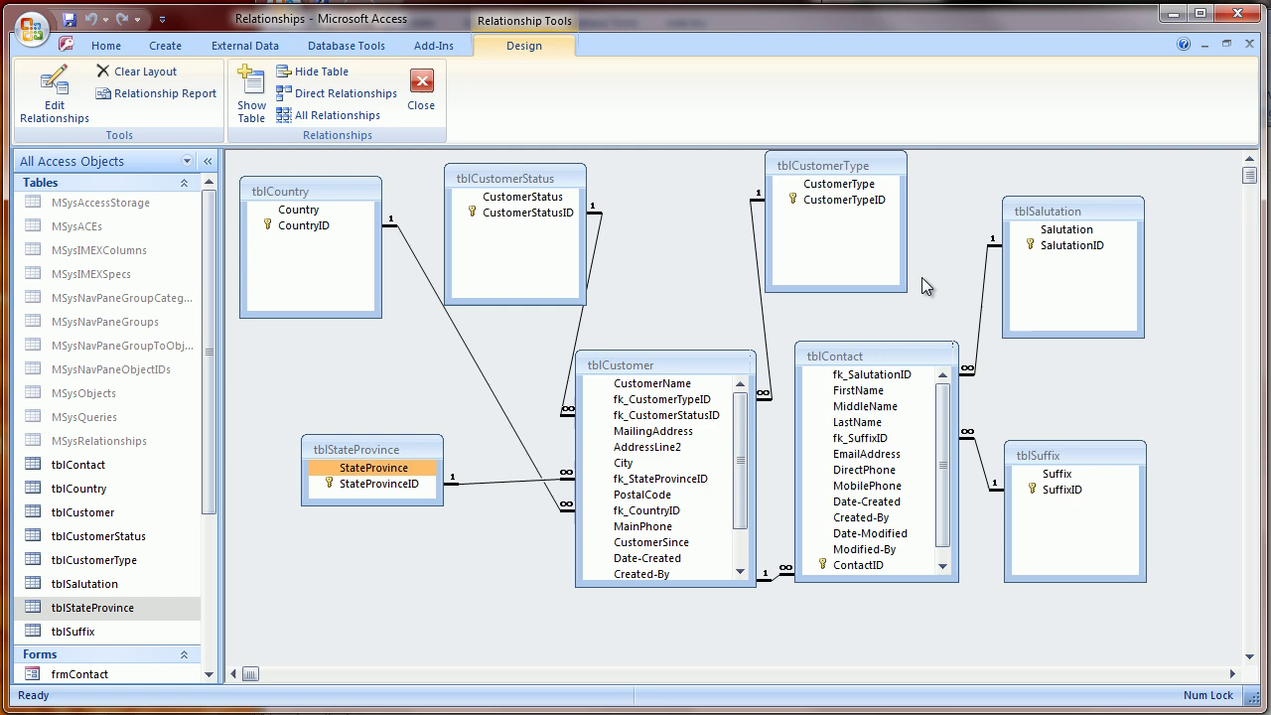
- Close the Relationships window, select Contact Phone numbers I2:I10 in Excel, and return to Access
{"action": "left_click", "coordinate": [1250, 43]}
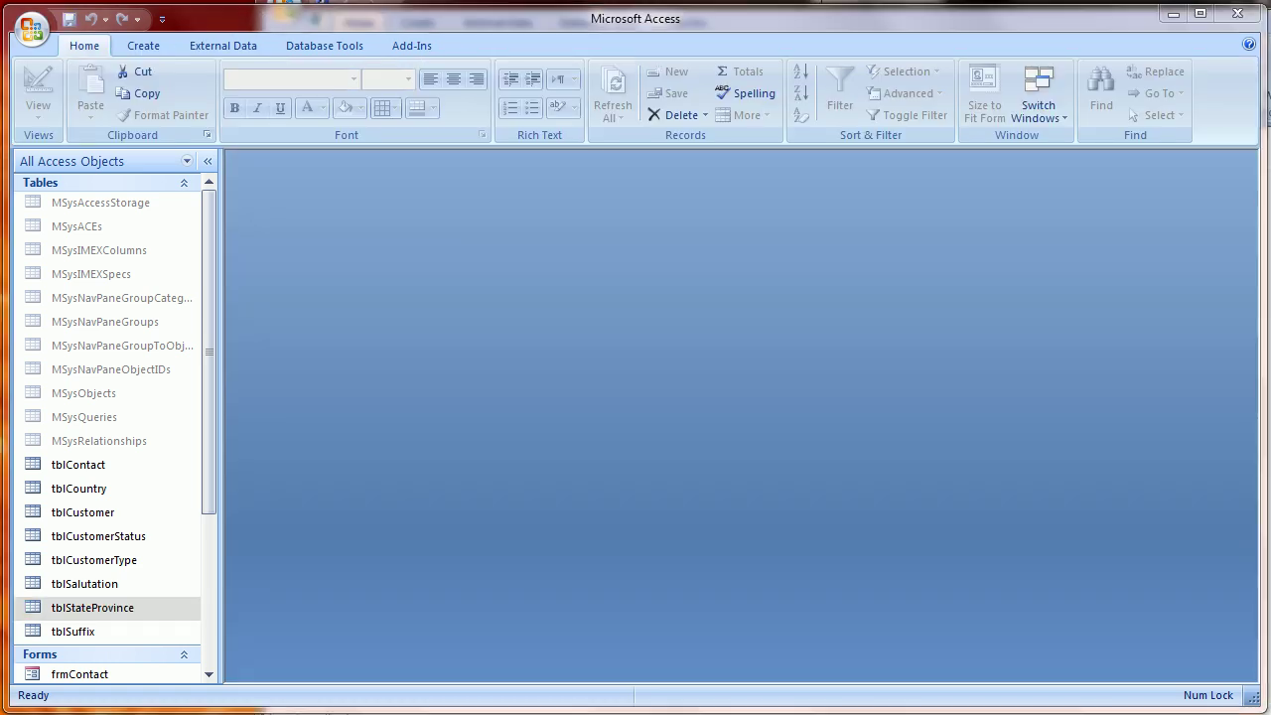
{"action": "key", "text": "alt+Tab"}
{"action": "left_click", "coordinate": [814, 298]}
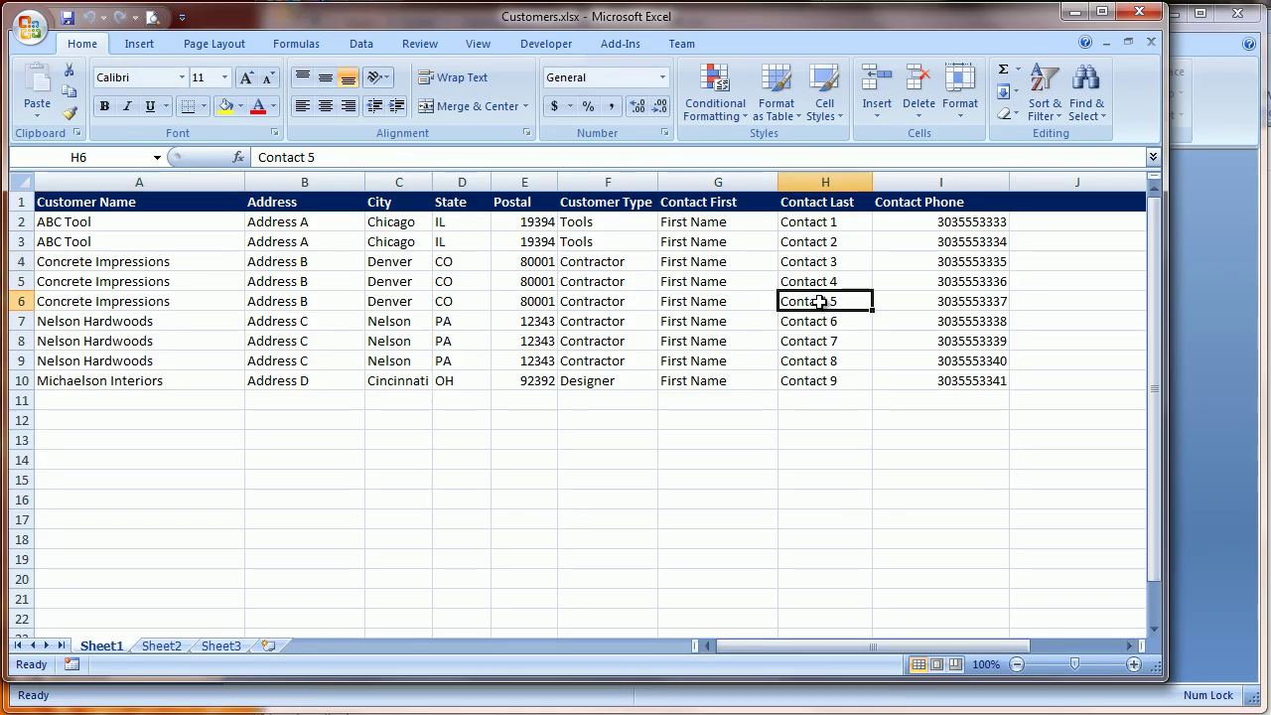
{"action": "left_click", "coordinate": [896, 227]}
{"action": "left_click_drag", "start_coordinate": [896, 228], "coordinate": [905, 378]}
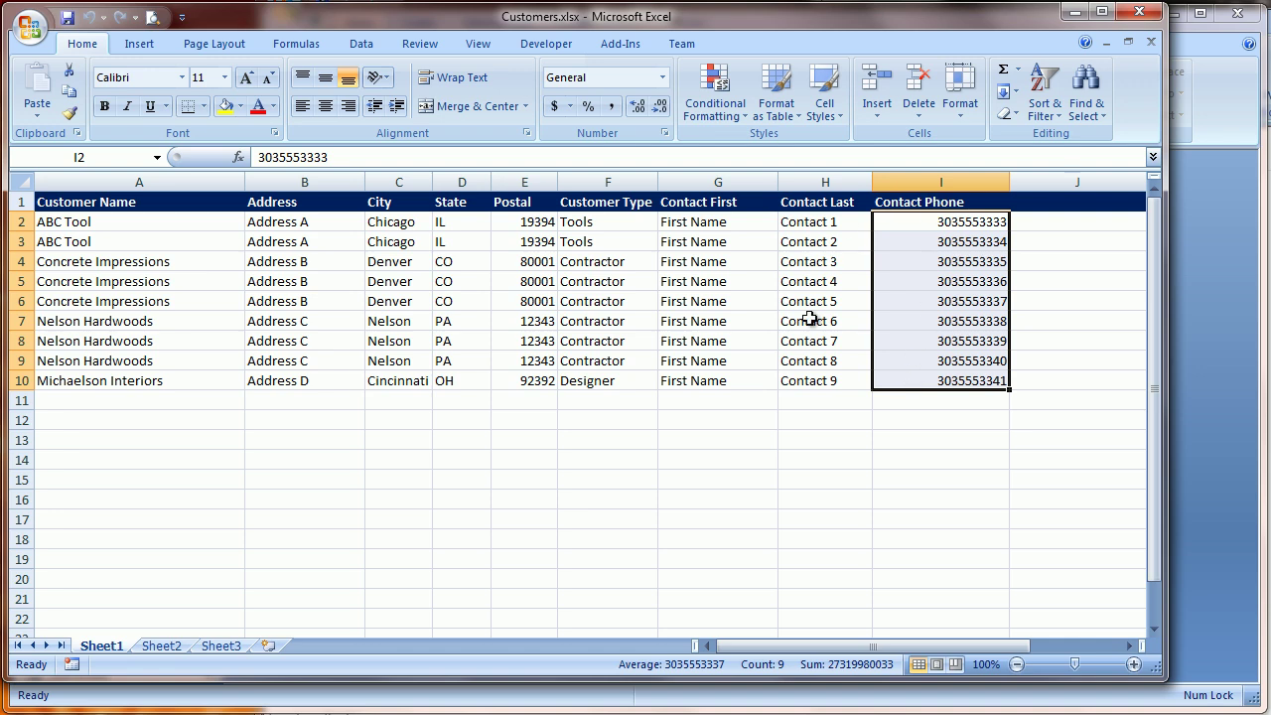
{"action": "left_click", "coordinate": [1173, 218]}
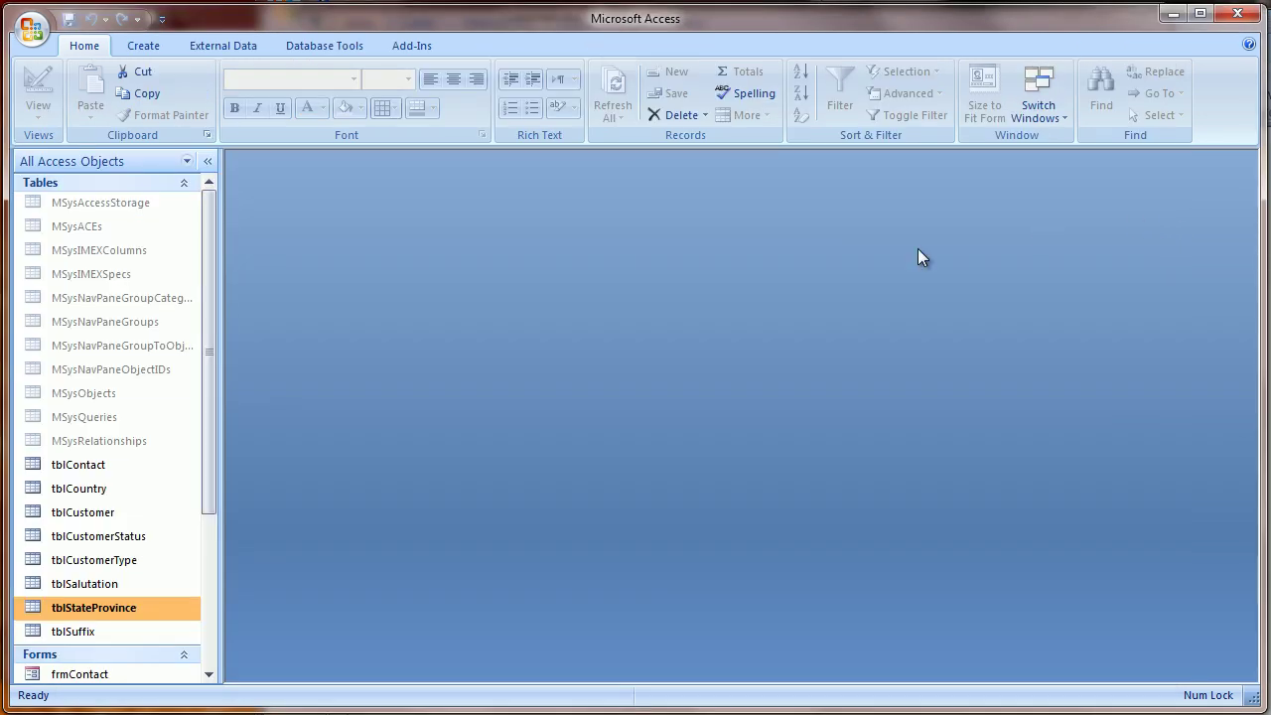
{"action": "right_click", "coordinate": [110, 515]}
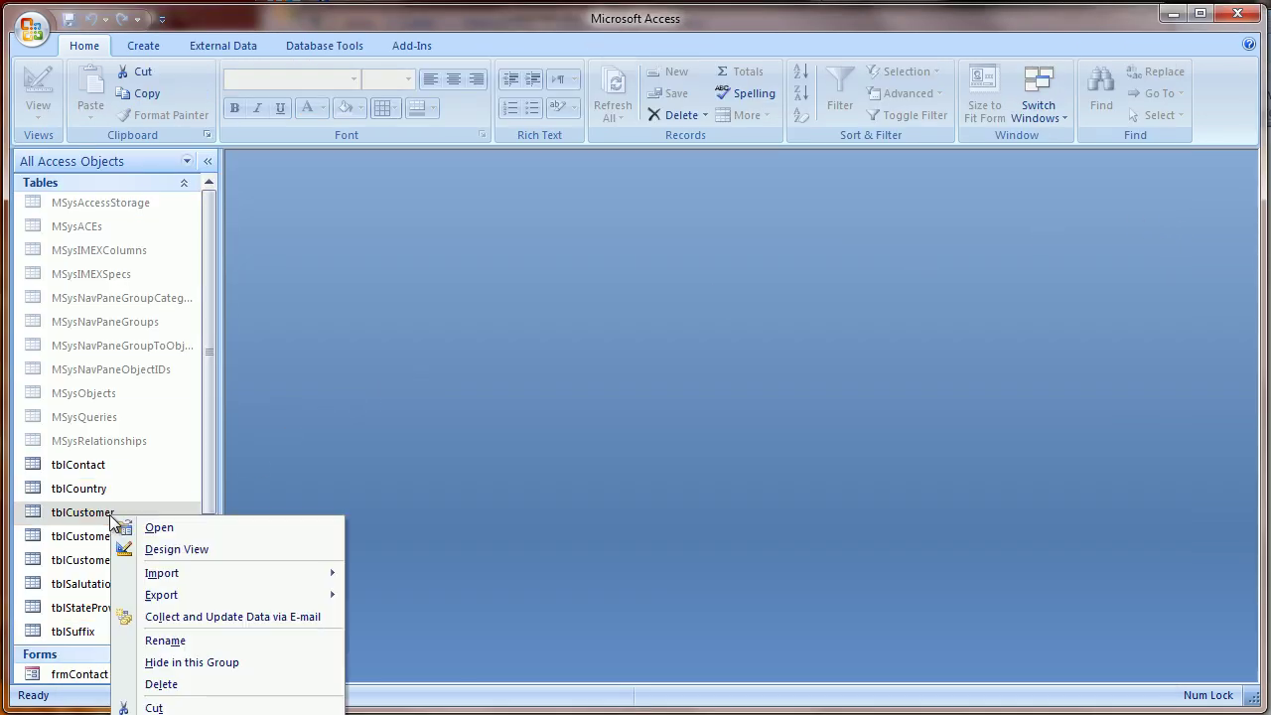
{"action": "right_click", "coordinate": [107, 462]}
{"action": "left_click", "coordinate": [191, 495]}
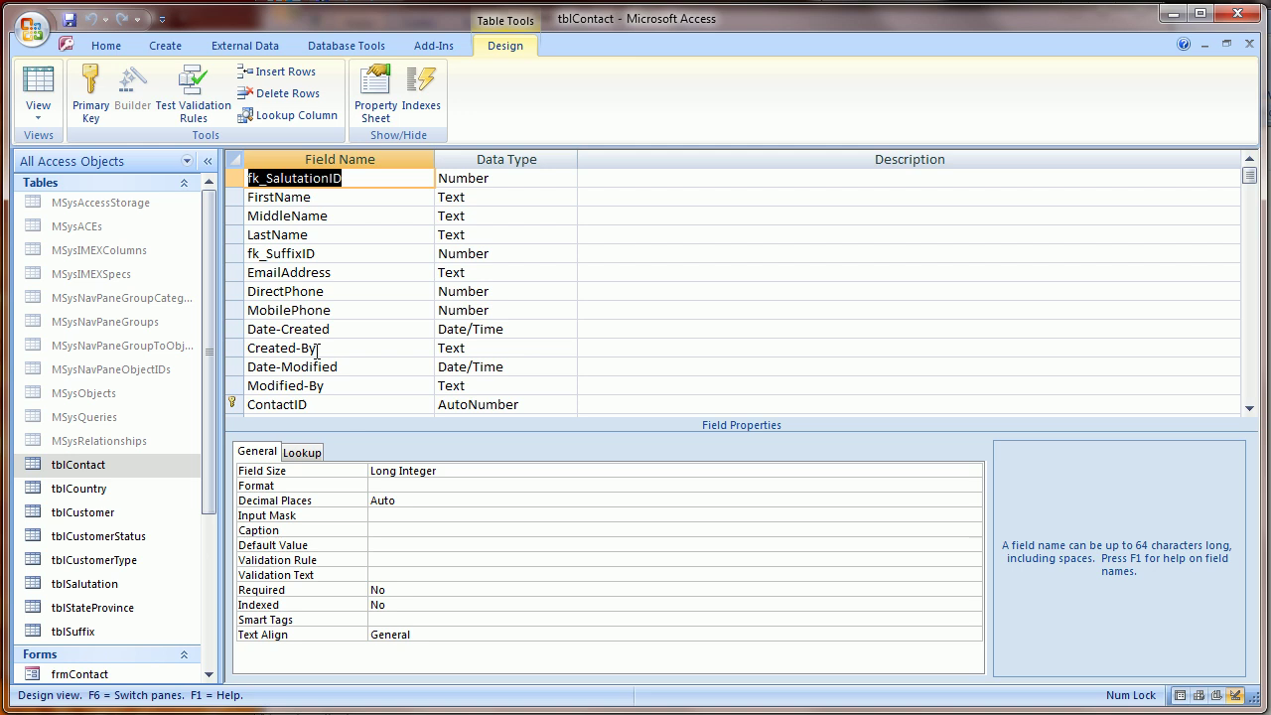
{"action": "left_click", "coordinate": [317, 310]}
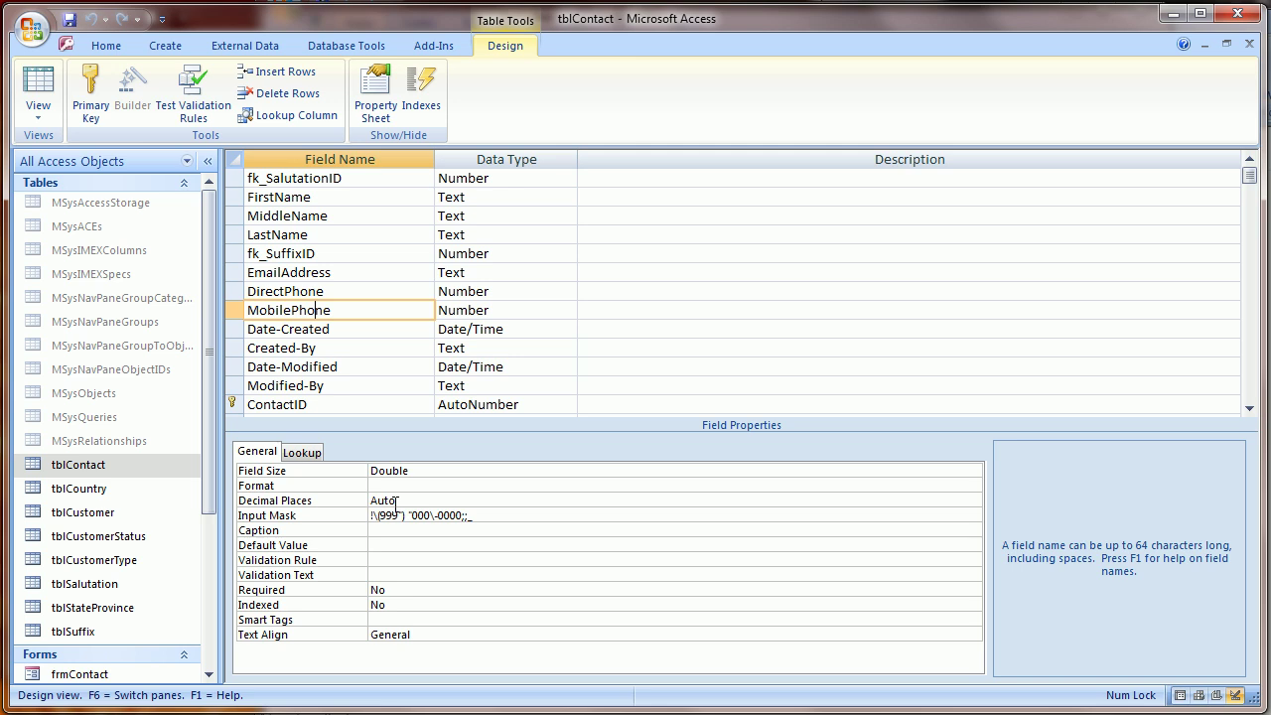
{"action": "left_click_drag", "start_coordinate": [476, 514], "coordinate": [327, 518]}
{"action": "left_click", "coordinate": [383, 508]}
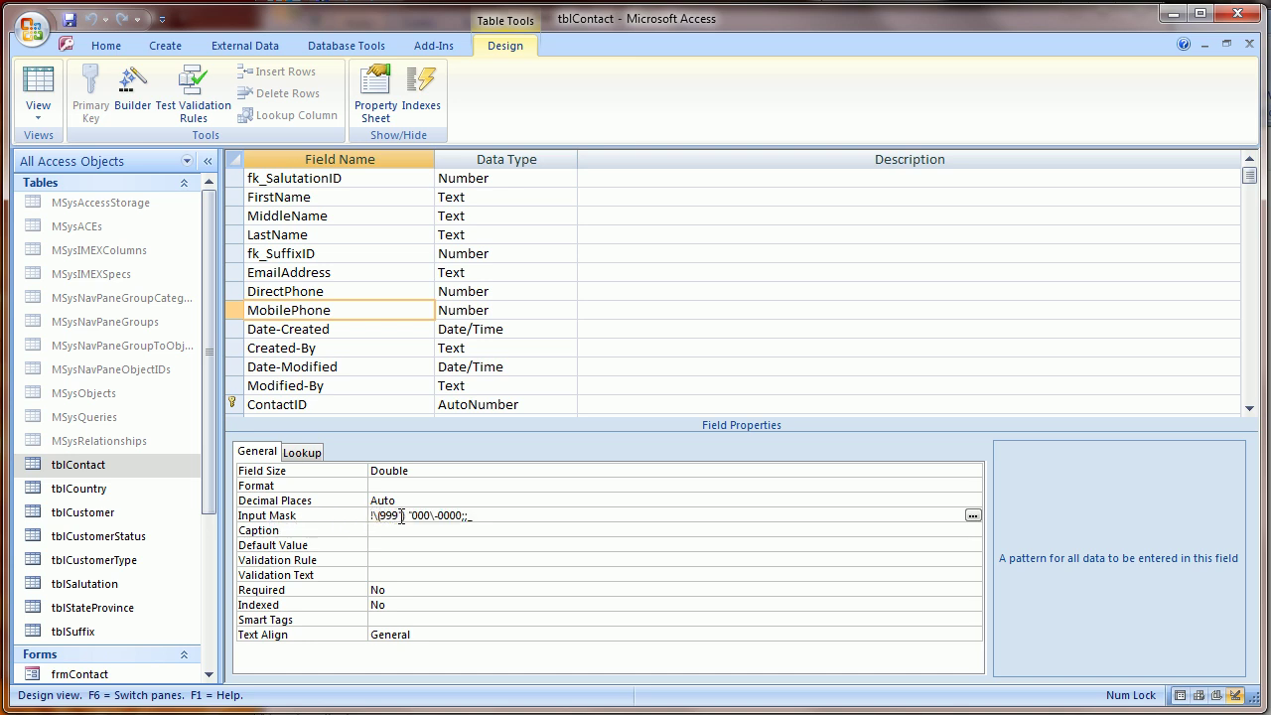
{"action": "left_click", "coordinate": [1249, 45]}
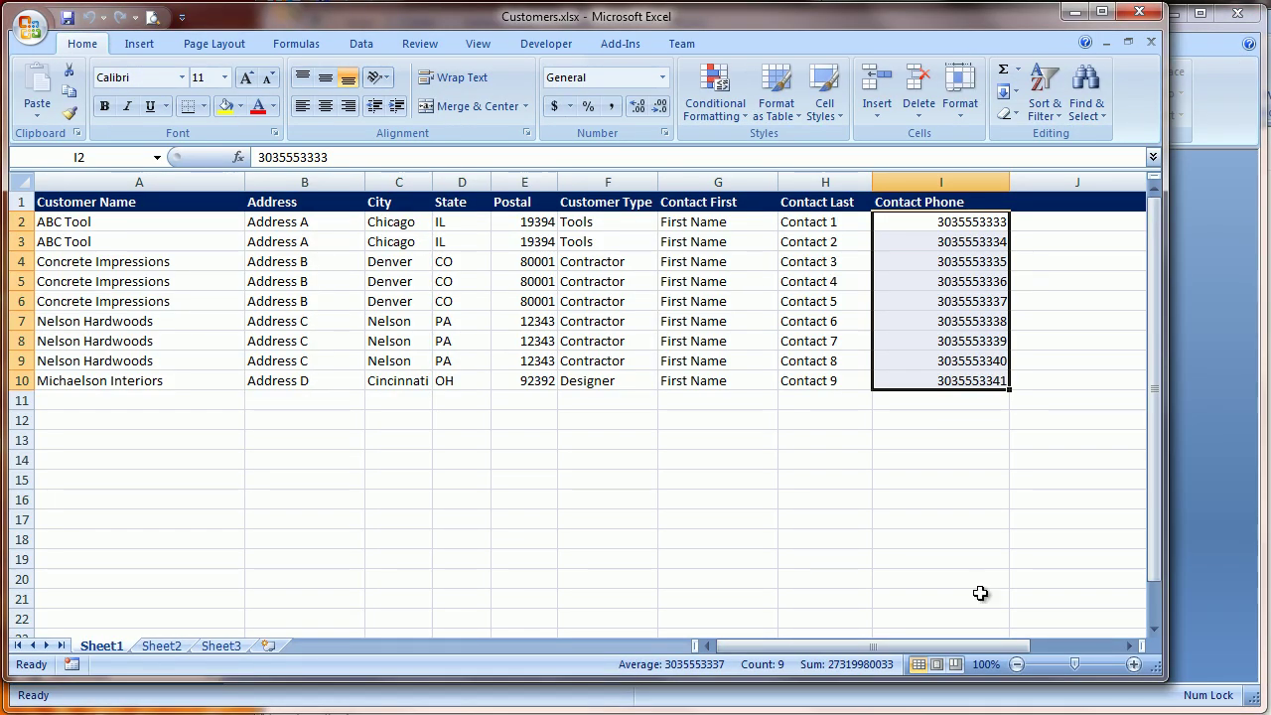
- In Excel, select Contact Phone range I2:I10 and then Postal range E2:E10
{"action": "left_click", "coordinate": [968, 421]}
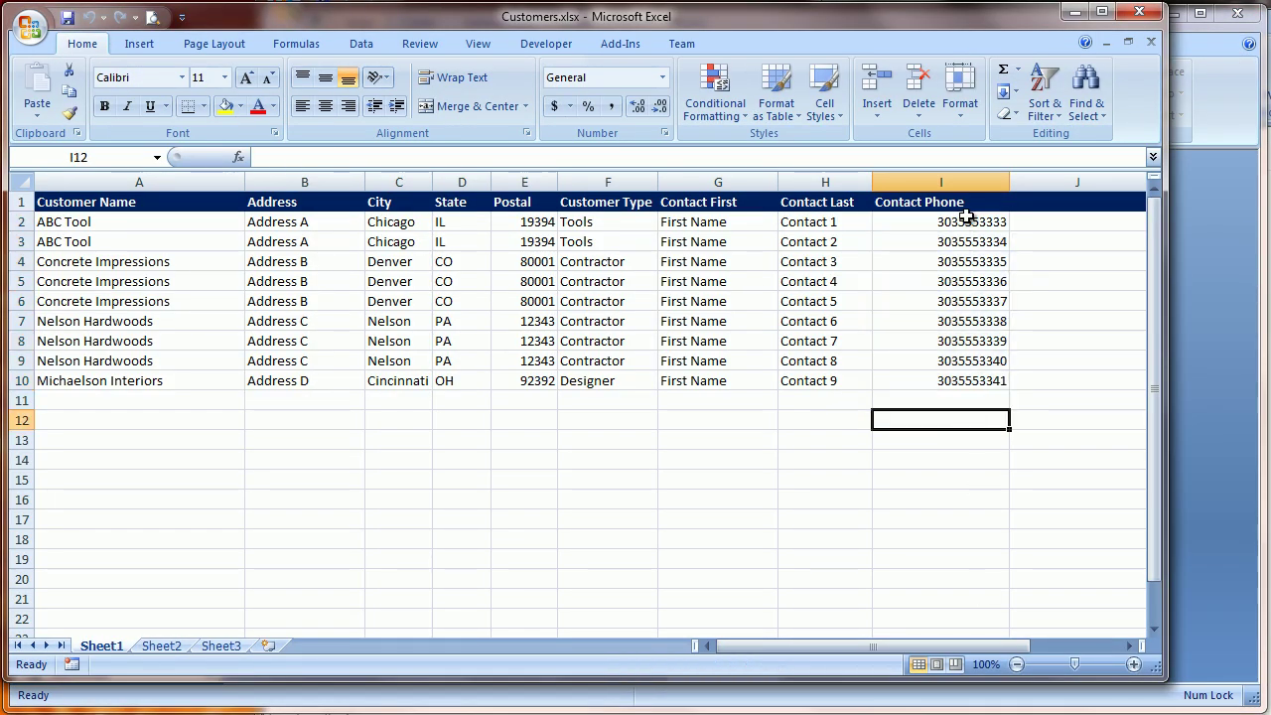
{"action": "left_click_drag", "start_coordinate": [966, 219], "coordinate": [964, 379]}
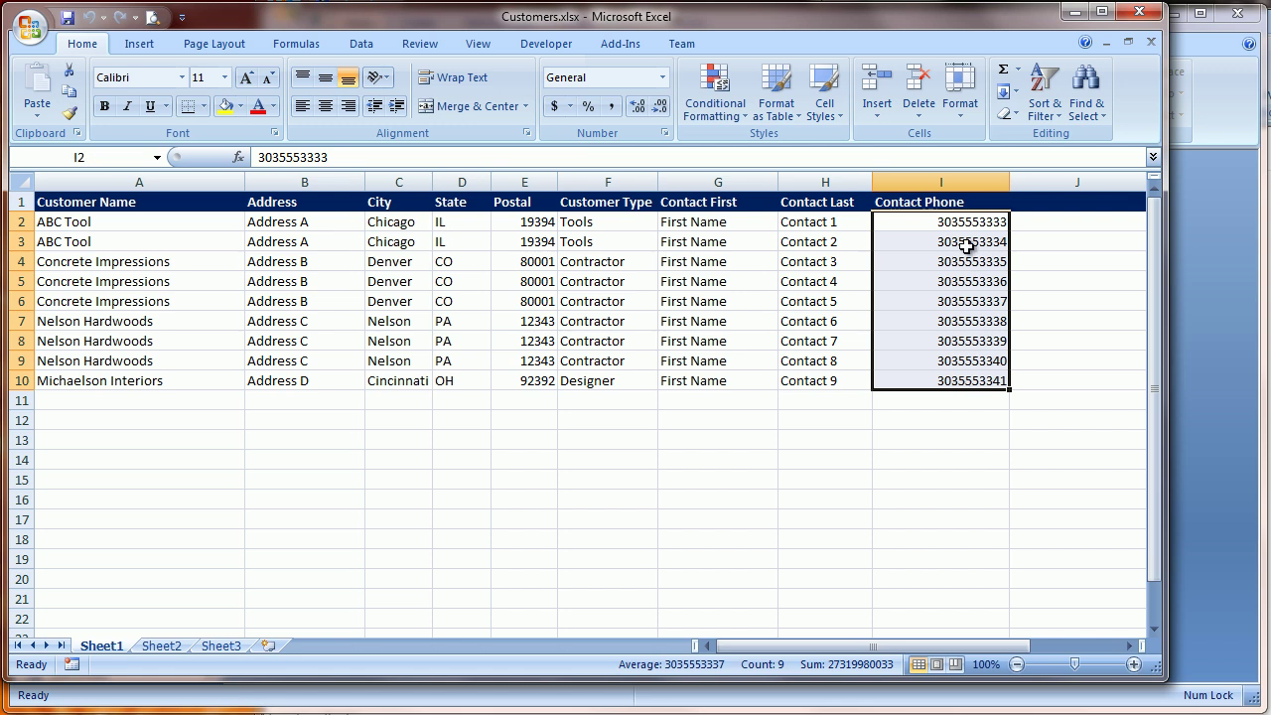
{"action": "left_click_drag", "start_coordinate": [537, 220], "coordinate": [526, 382]}
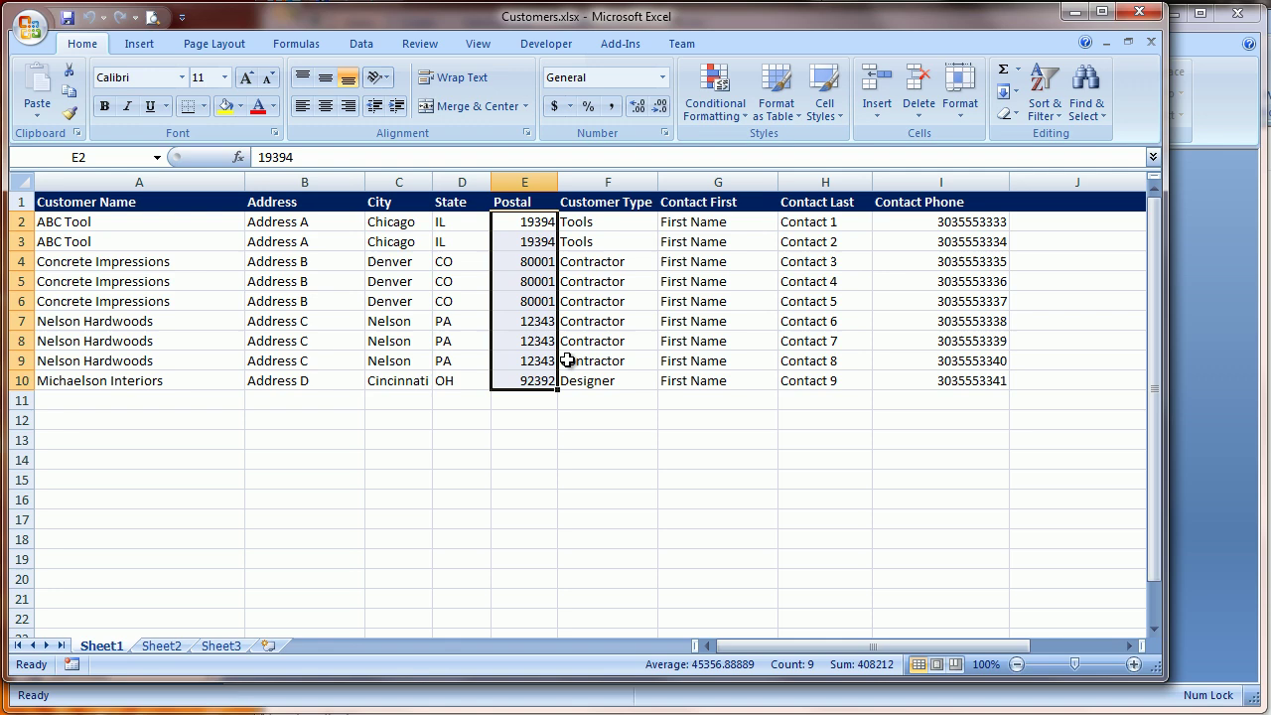
- Start an Excel import in Access with Customers.xlsx as the source file
{"action": "left_click", "coordinate": [650, 363]}
{"action": "left_click", "coordinate": [1172, 268]}
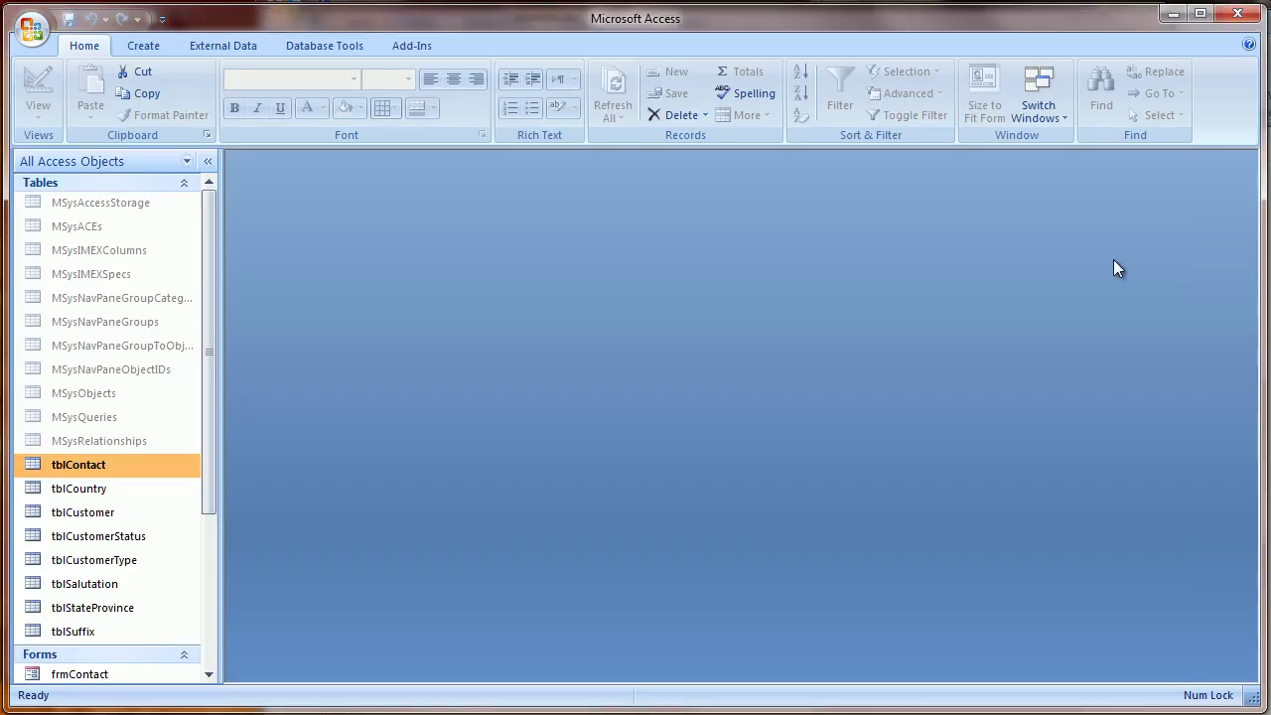
{"action": "left_click", "coordinate": [191, 46]}
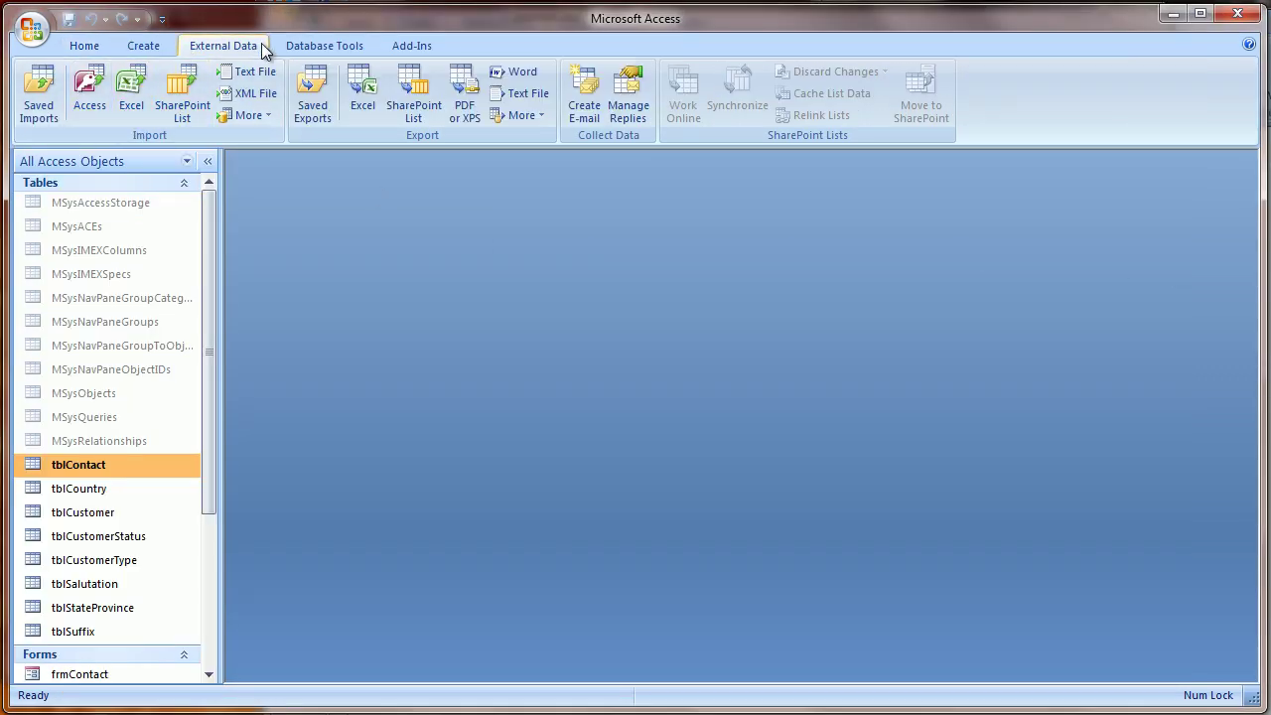
{"action": "left_click", "coordinate": [147, 99]}
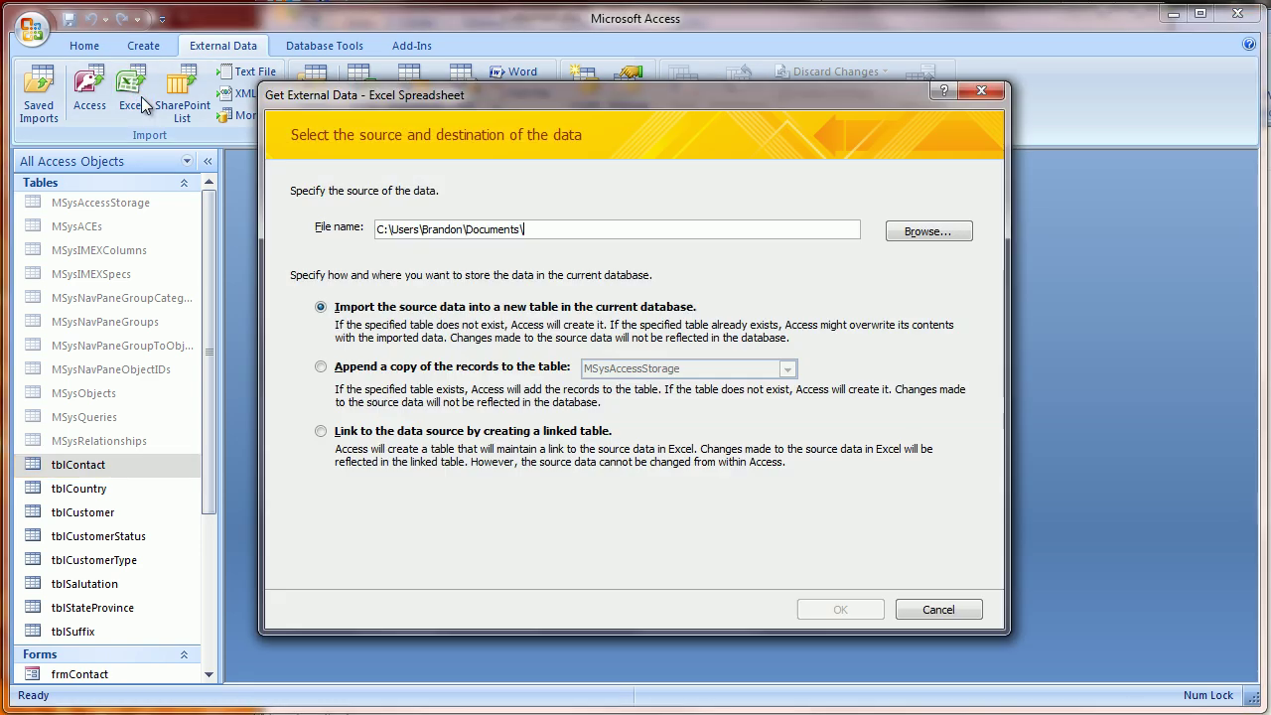
{"action": "left_click", "coordinate": [906, 231]}
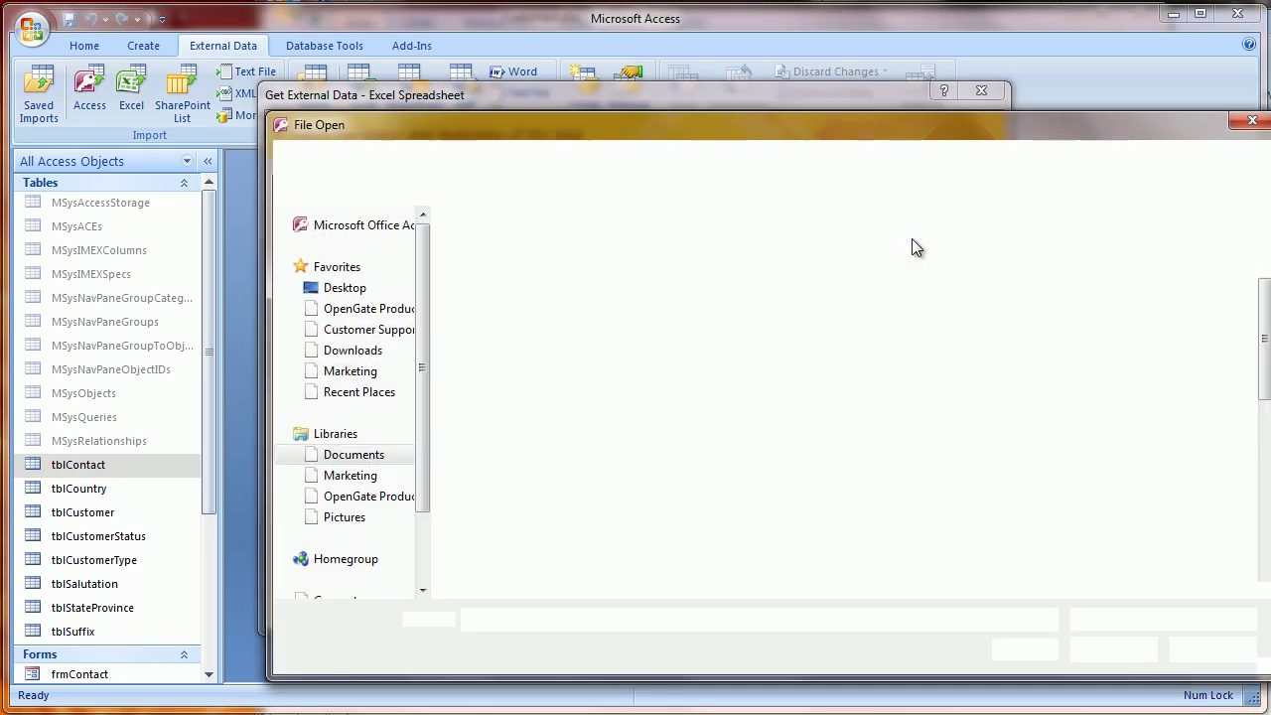
{"action": "left_click", "coordinate": [469, 269]}
{"action": "double_click", "coordinate": [470, 268]}
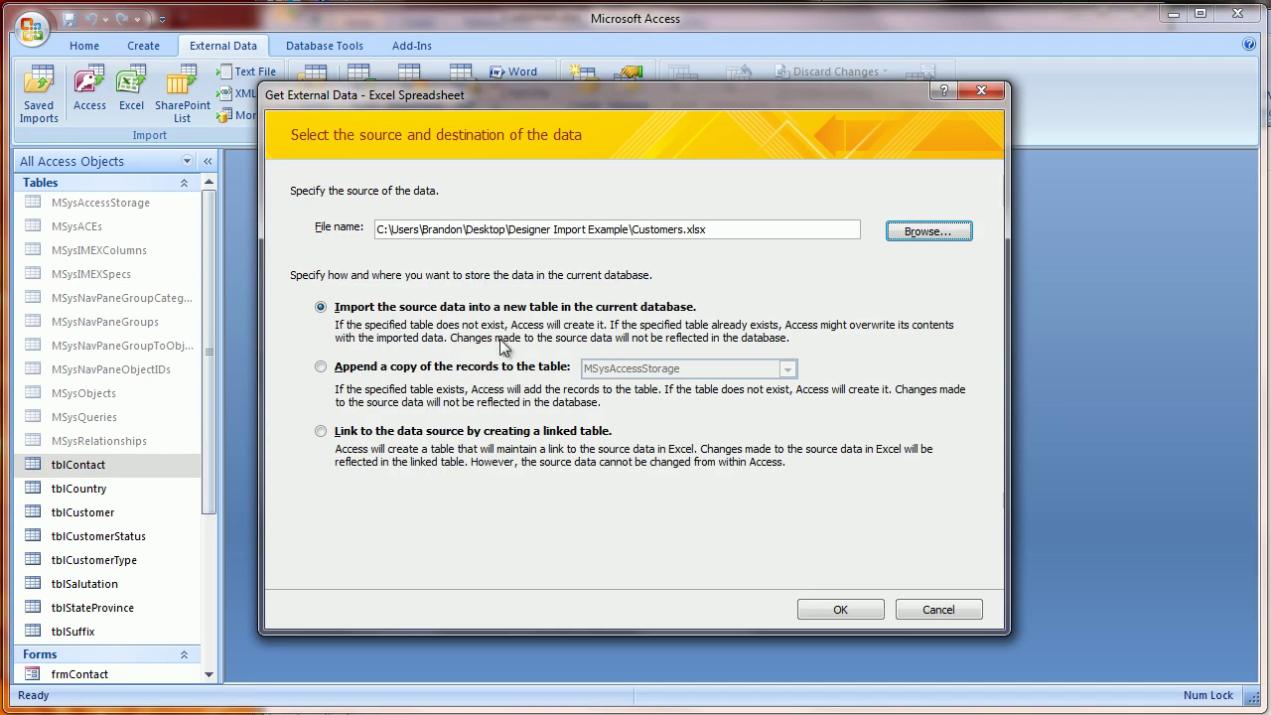
{"action": "left_click", "coordinate": [817, 609]}
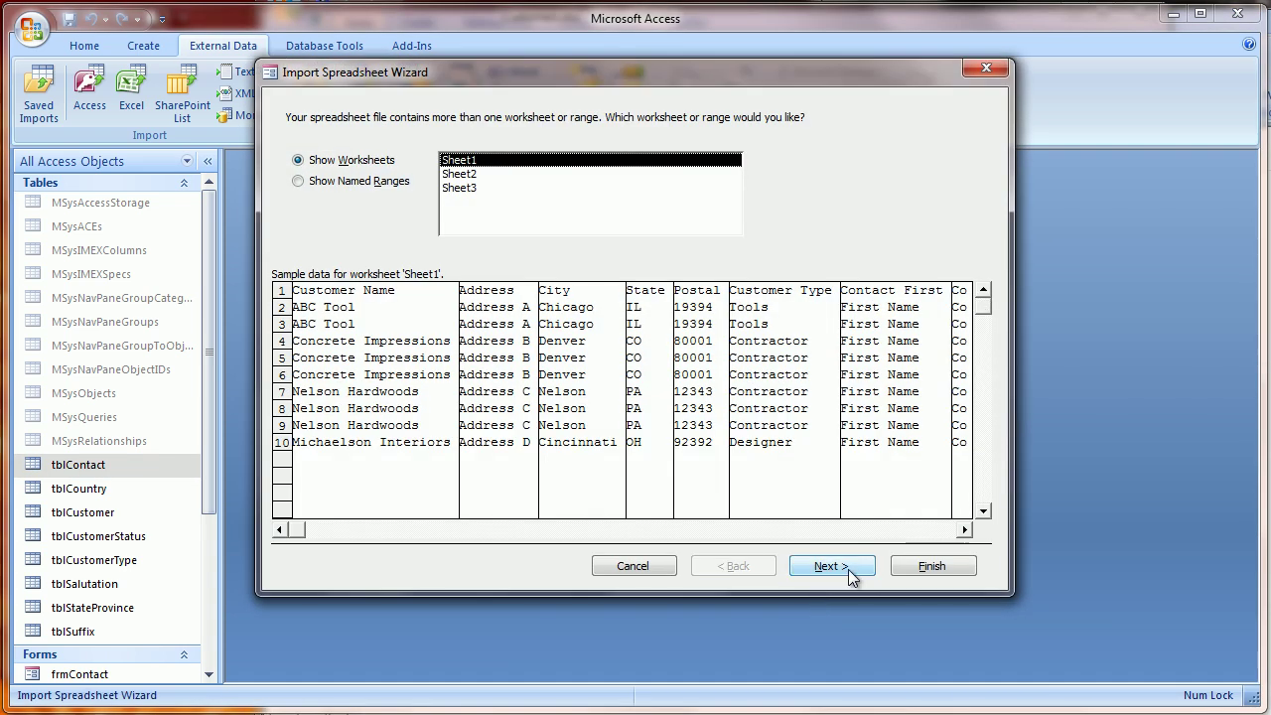
- Import Sheet1 with first-row headings and an automatic primary key into new table tmpStagingTable
{"action": "left_click", "coordinate": [831, 566]}
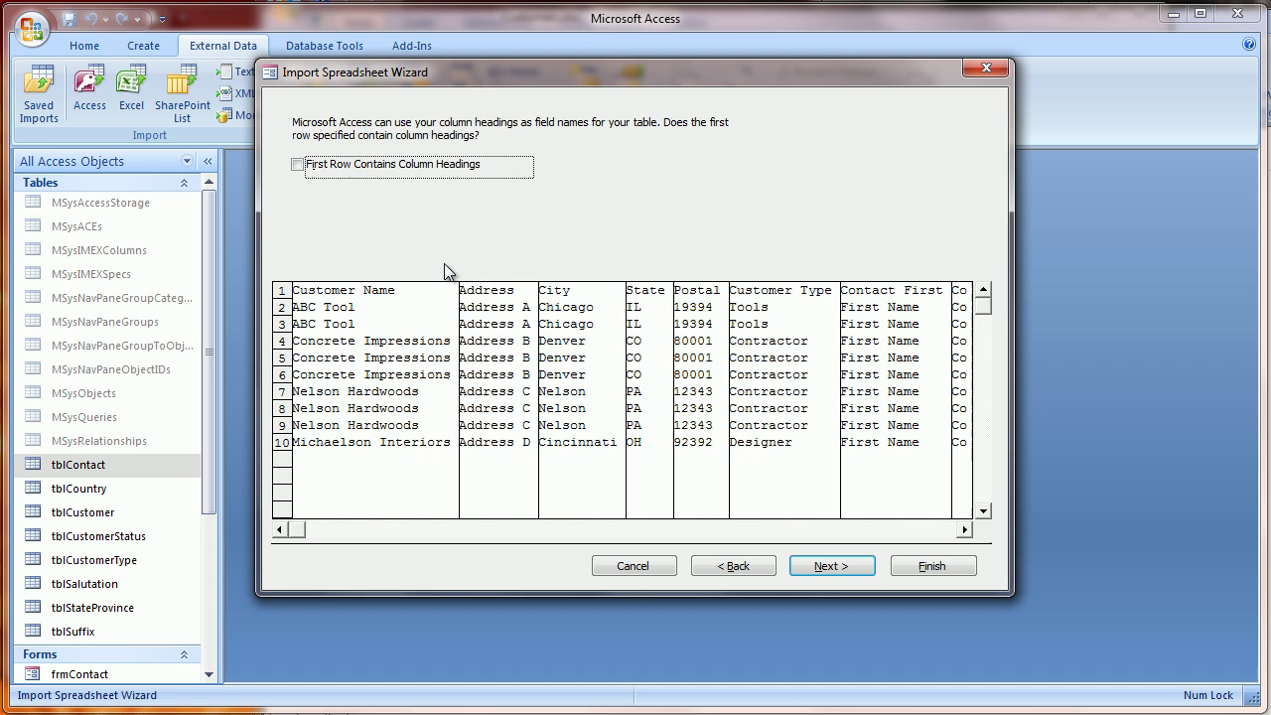
{"action": "left_click", "coordinate": [384, 168]}
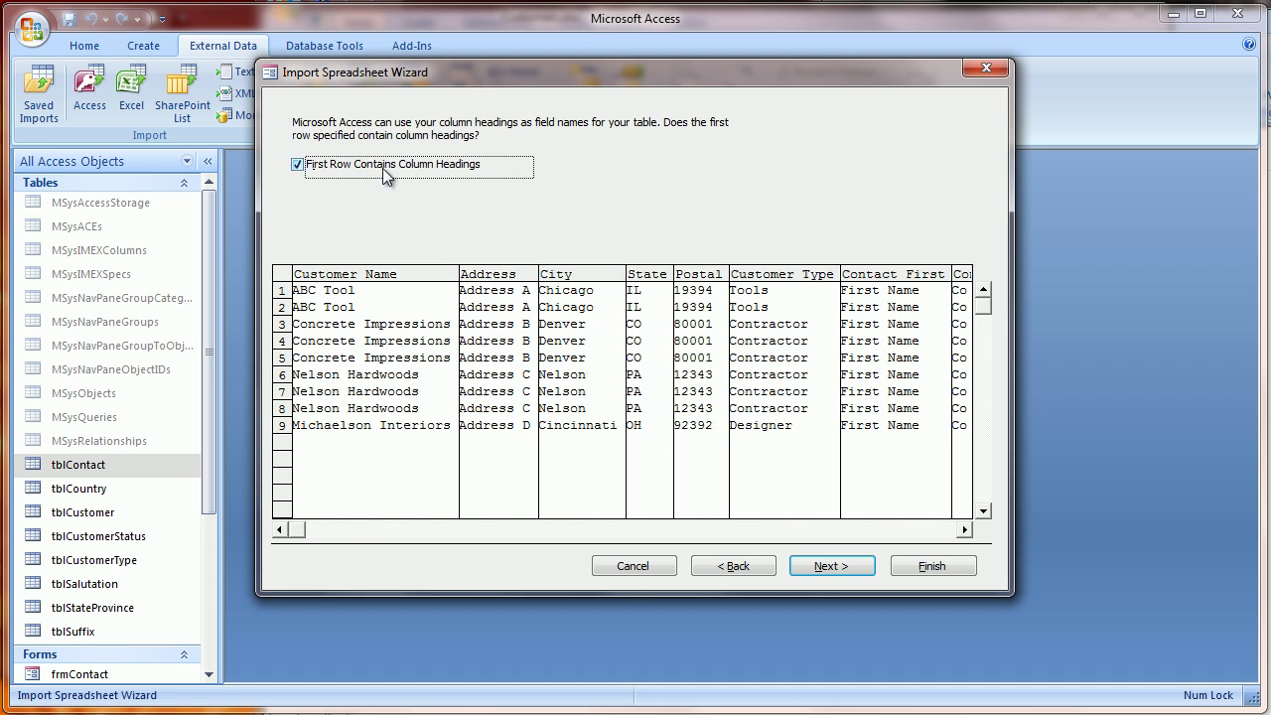
{"action": "left_click", "coordinate": [821, 561]}
{"action": "left_click", "coordinate": [821, 561]}
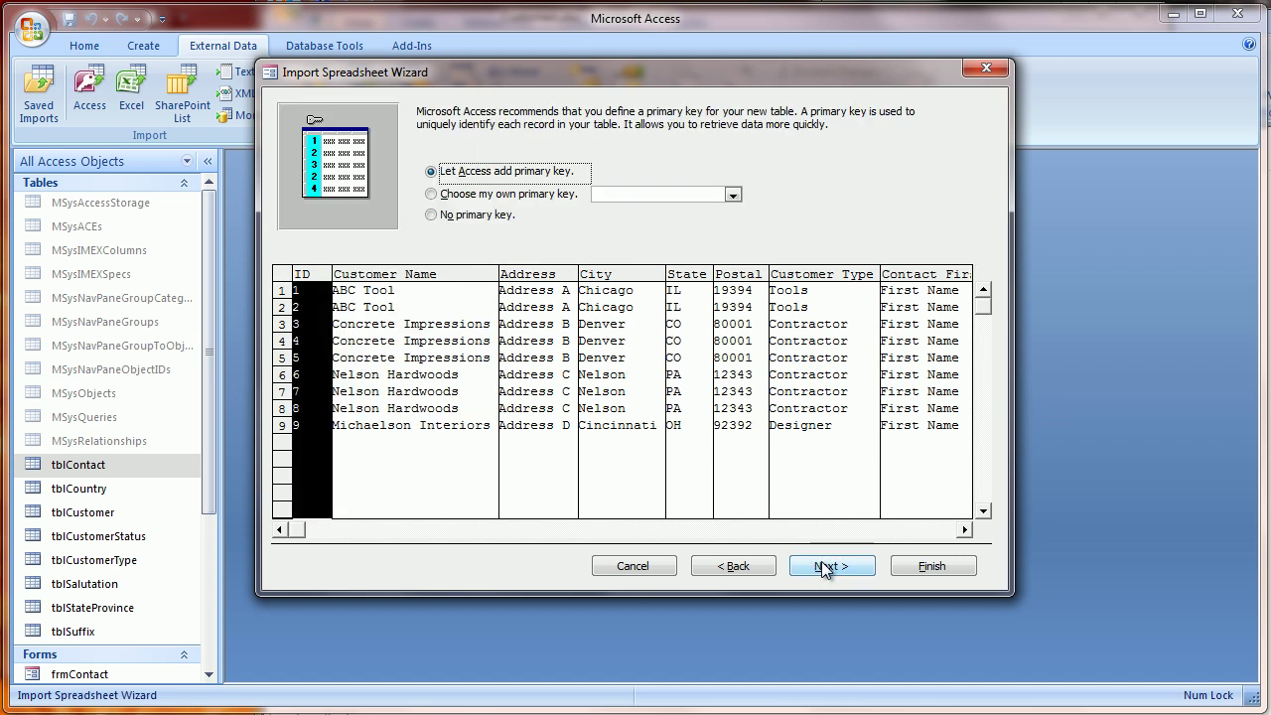
{"action": "left_click", "coordinate": [821, 561]}
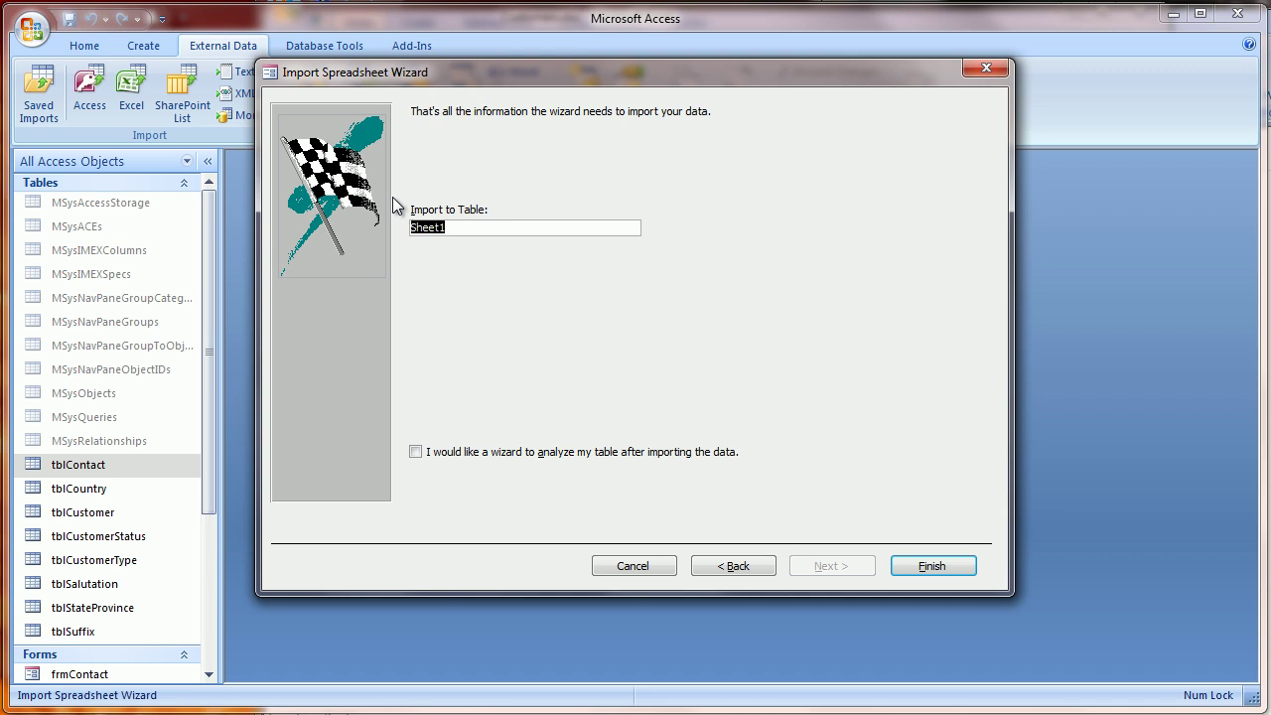
{"action": "type", "text": "tmpStagingTable"}
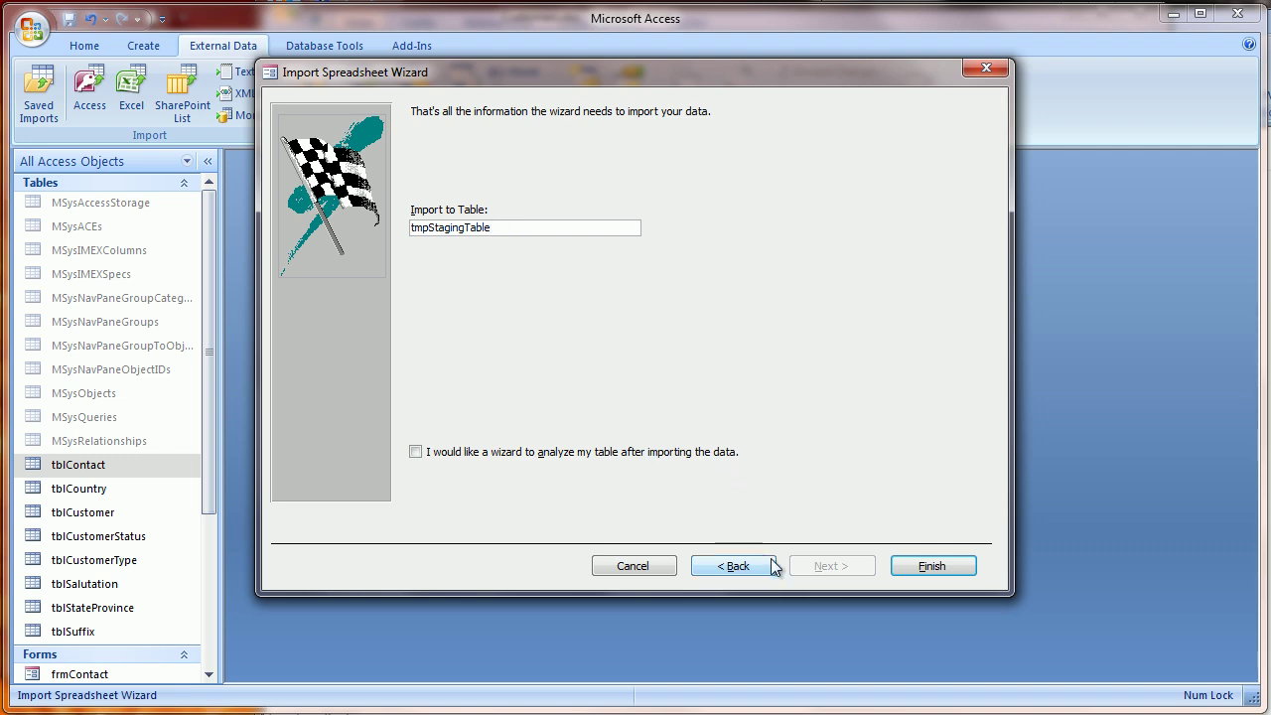
{"action": "left_click", "coordinate": [908, 568]}
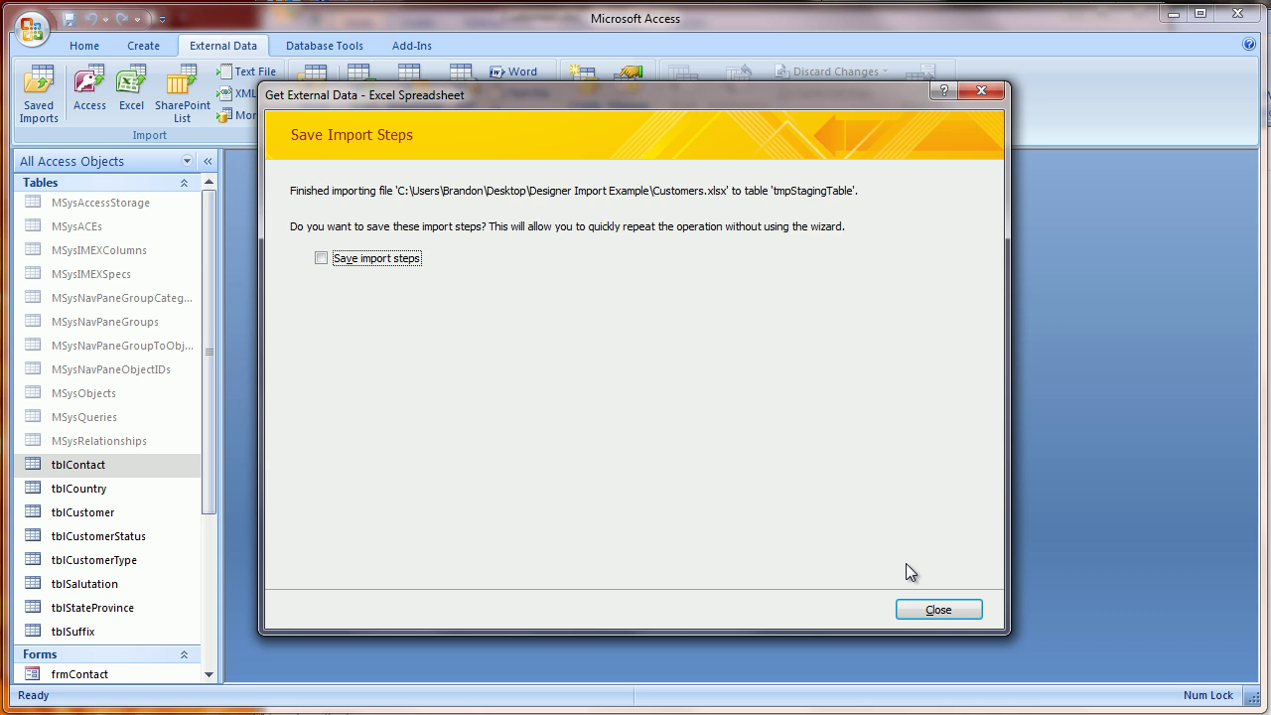
- Close the import prompt without saving steps and locate tmpStagingTable and tblContact in the table list
{"action": "left_click", "coordinate": [923, 613]}
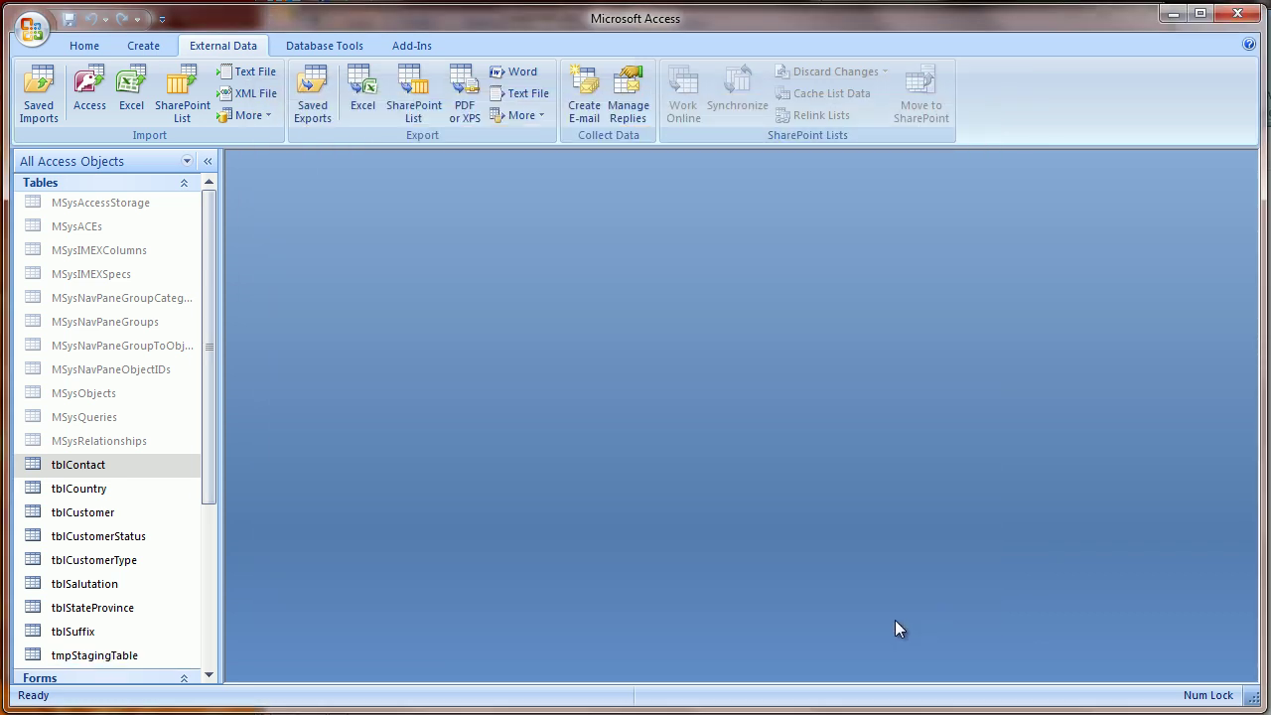
{"action": "left_click", "coordinate": [111, 658]}
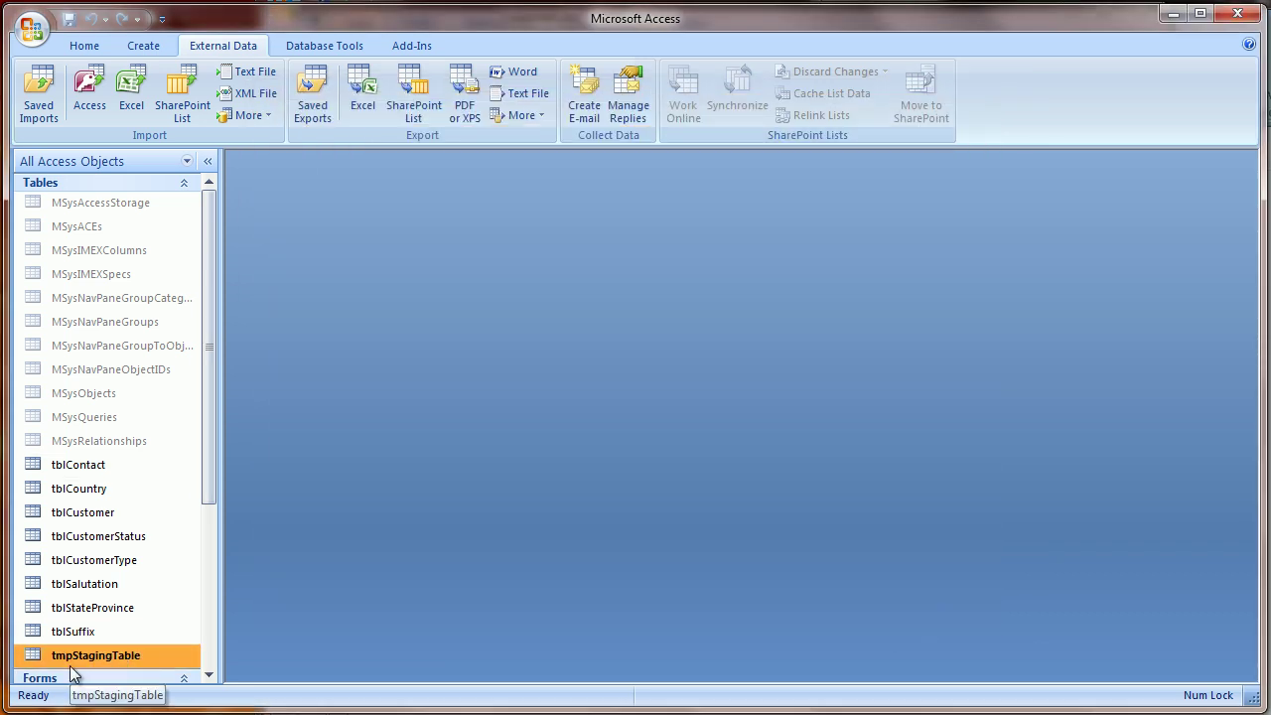
{"action": "left_click", "coordinate": [80, 465]}
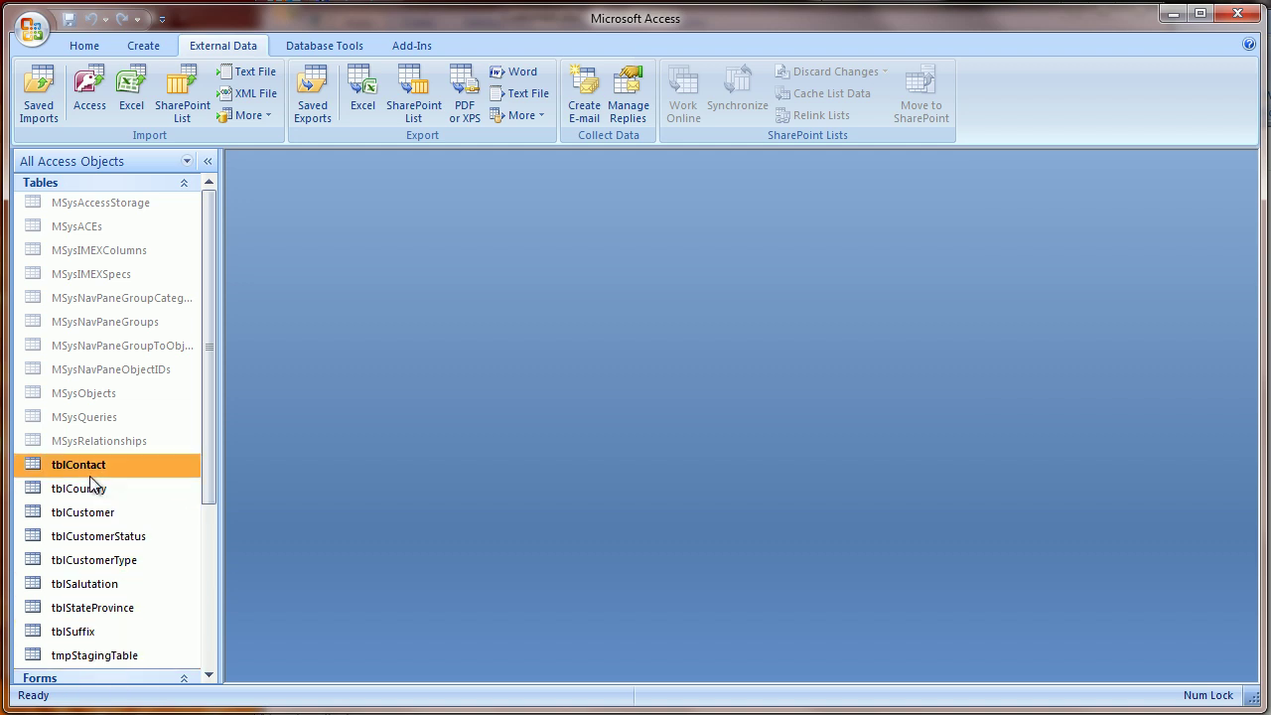
- Open Relationships and inspect the tblCountry, tblStateProvince and tblCustomerType lookup tables
{"action": "left_click", "coordinate": [347, 50]}
{"action": "left_click", "coordinate": [322, 104]}
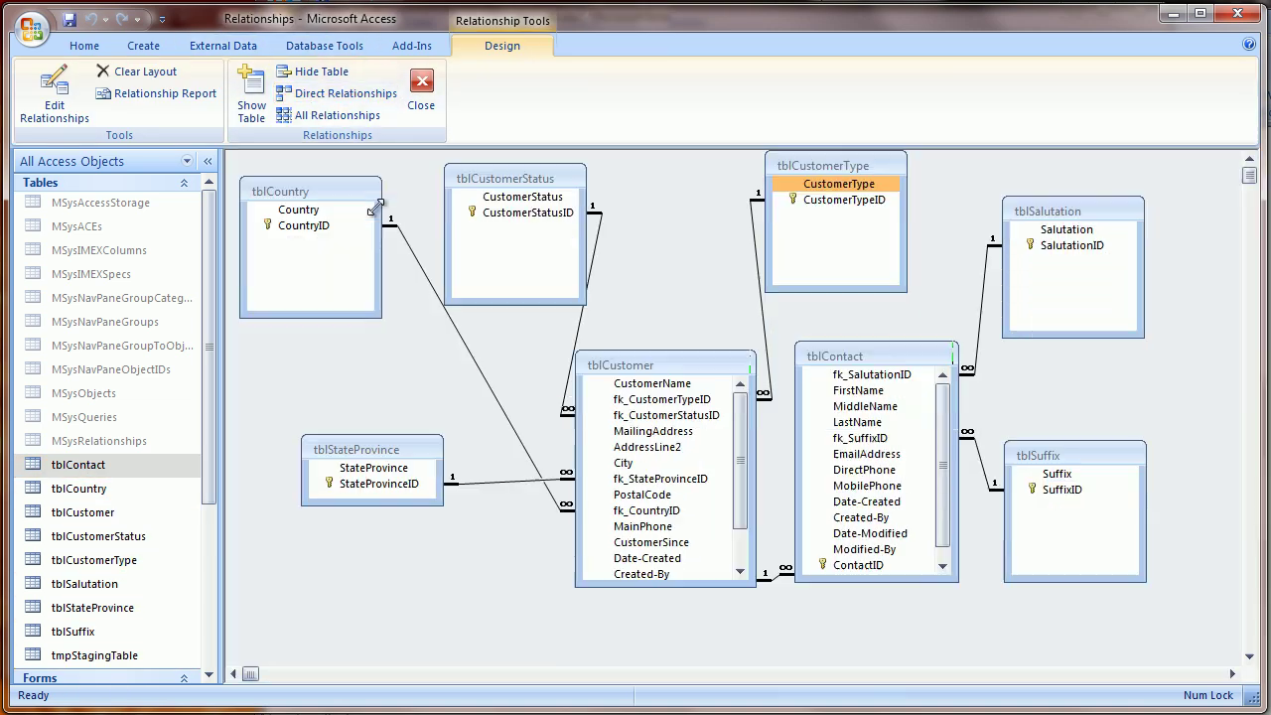
{"action": "left_click", "coordinate": [315, 207]}
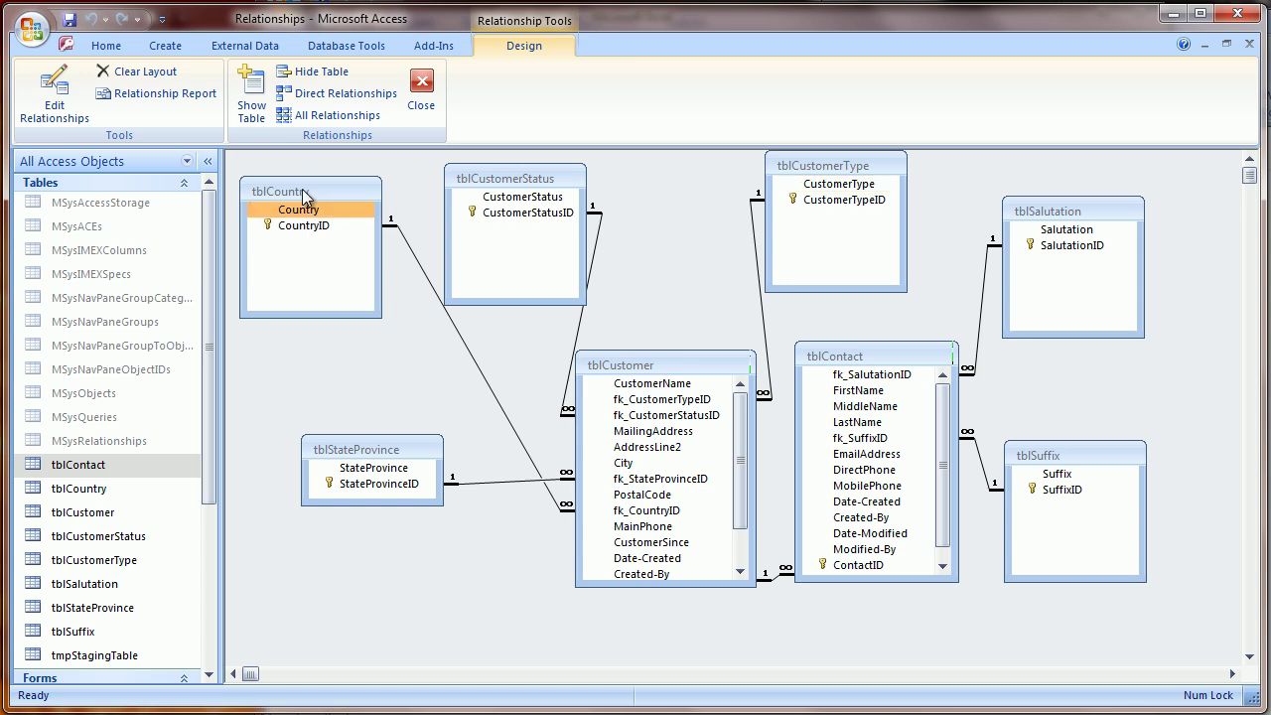
{"action": "left_click", "coordinate": [372, 464]}
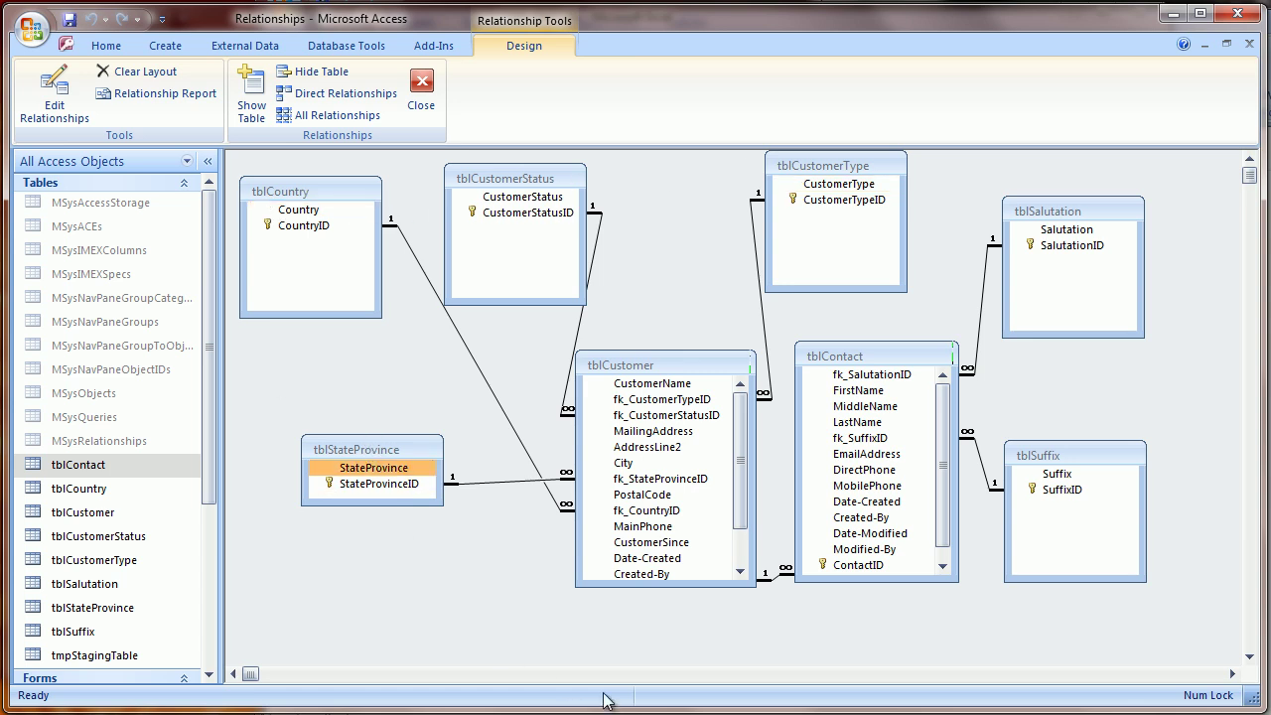
{"action": "left_click", "coordinate": [846, 183]}
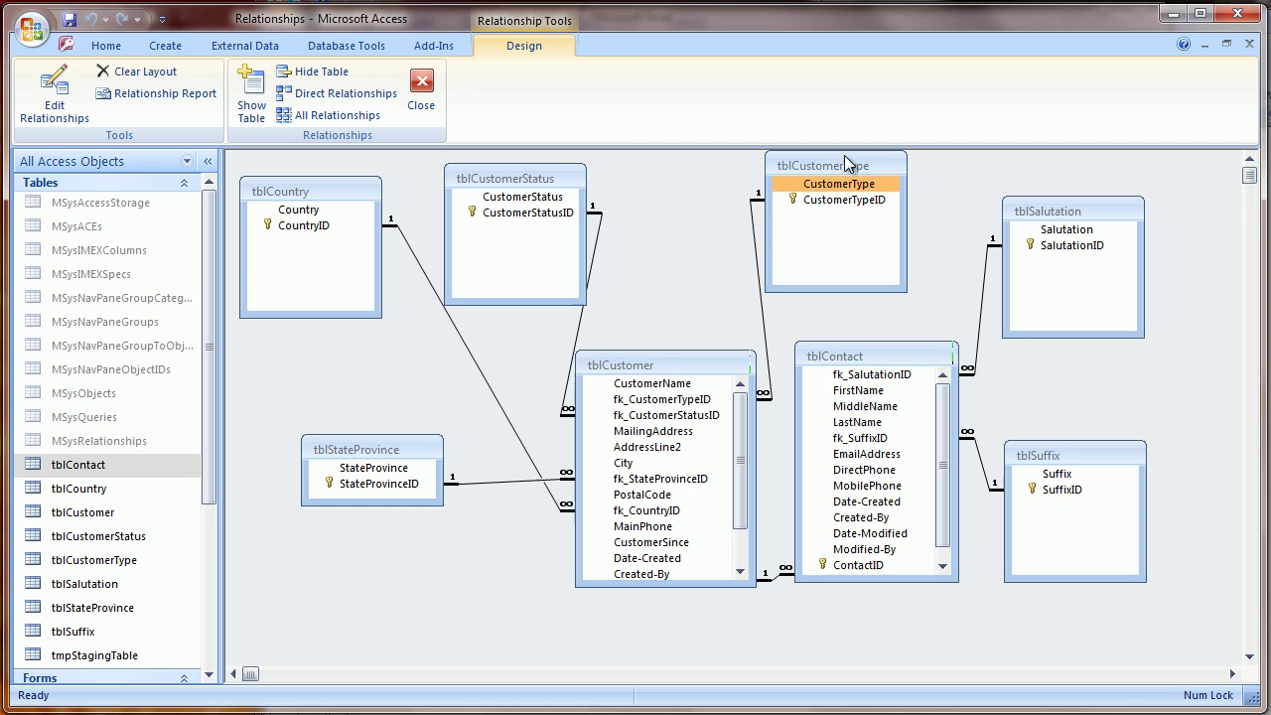
{"action": "left_click", "coordinate": [144, 50]}
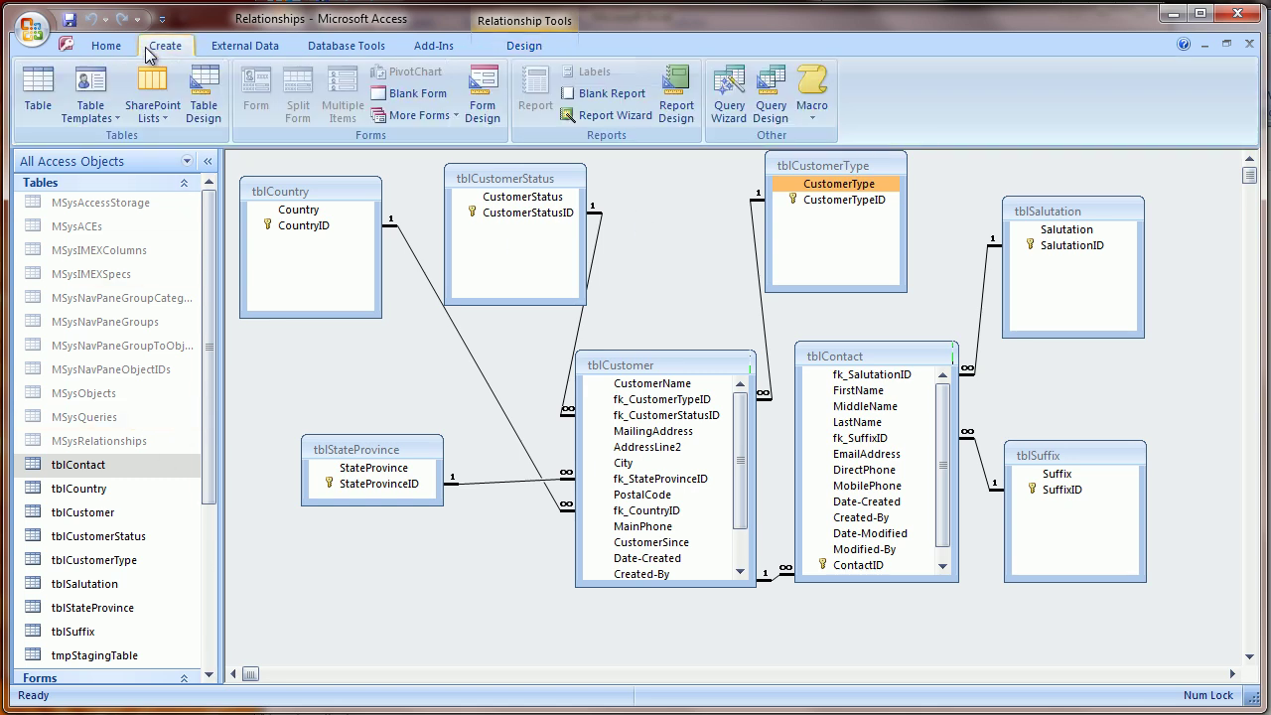
- Create a design-view query on tmpStagingTable with State in the first column
{"action": "left_click", "coordinate": [771, 96]}
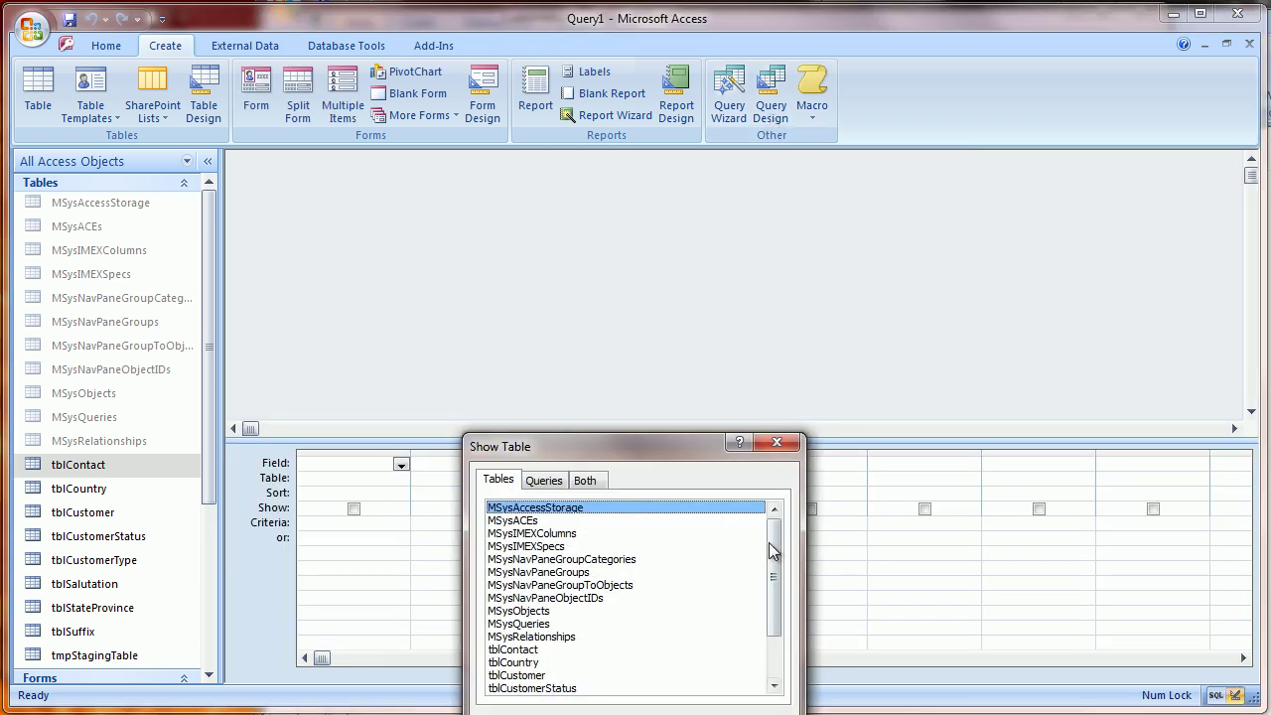
{"action": "left_click_drag", "start_coordinate": [771, 545], "coordinate": [779, 633]}
{"action": "double_click", "coordinate": [519, 688]}
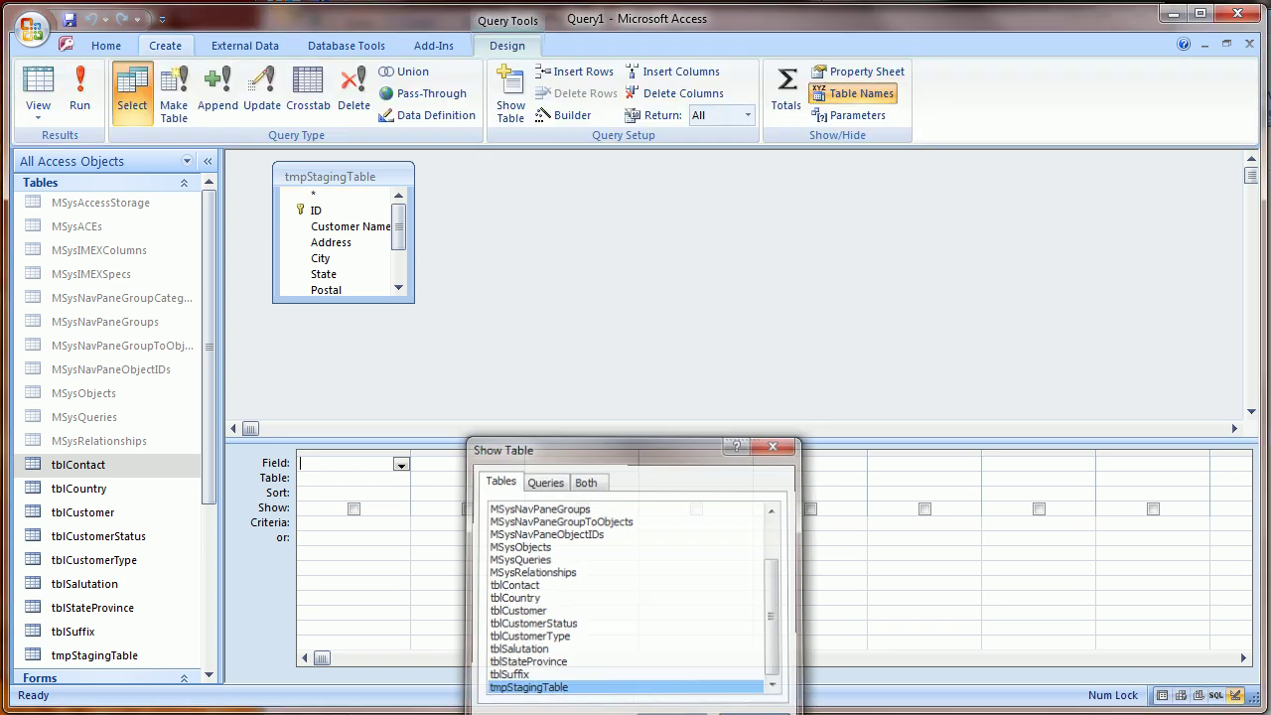
{"action": "left_click", "coordinate": [740, 711]}
{"action": "left_click_drag", "start_coordinate": [410, 232], "coordinate": [486, 234]}
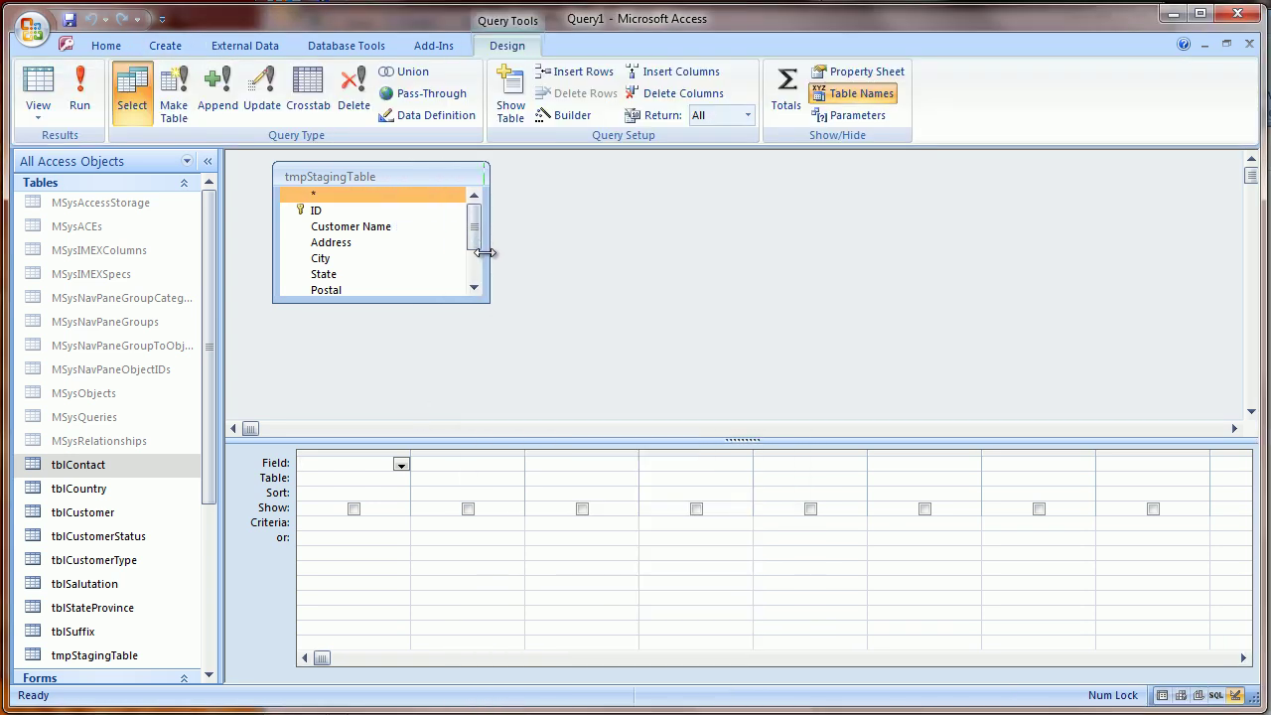
{"action": "left_click", "coordinate": [474, 286]}
{"action": "left_click", "coordinate": [473, 287]}
{"action": "left_click", "coordinate": [337, 243]}
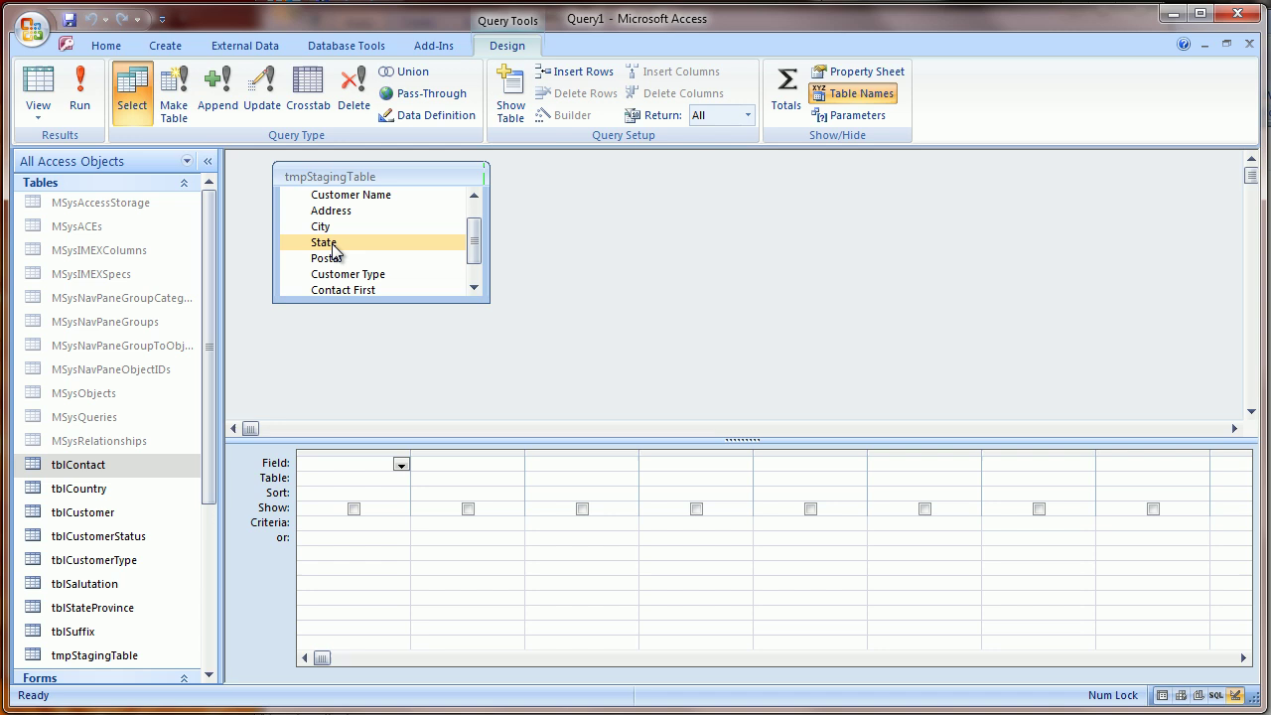
{"action": "left_click_drag", "start_coordinate": [337, 246], "coordinate": [348, 474]}
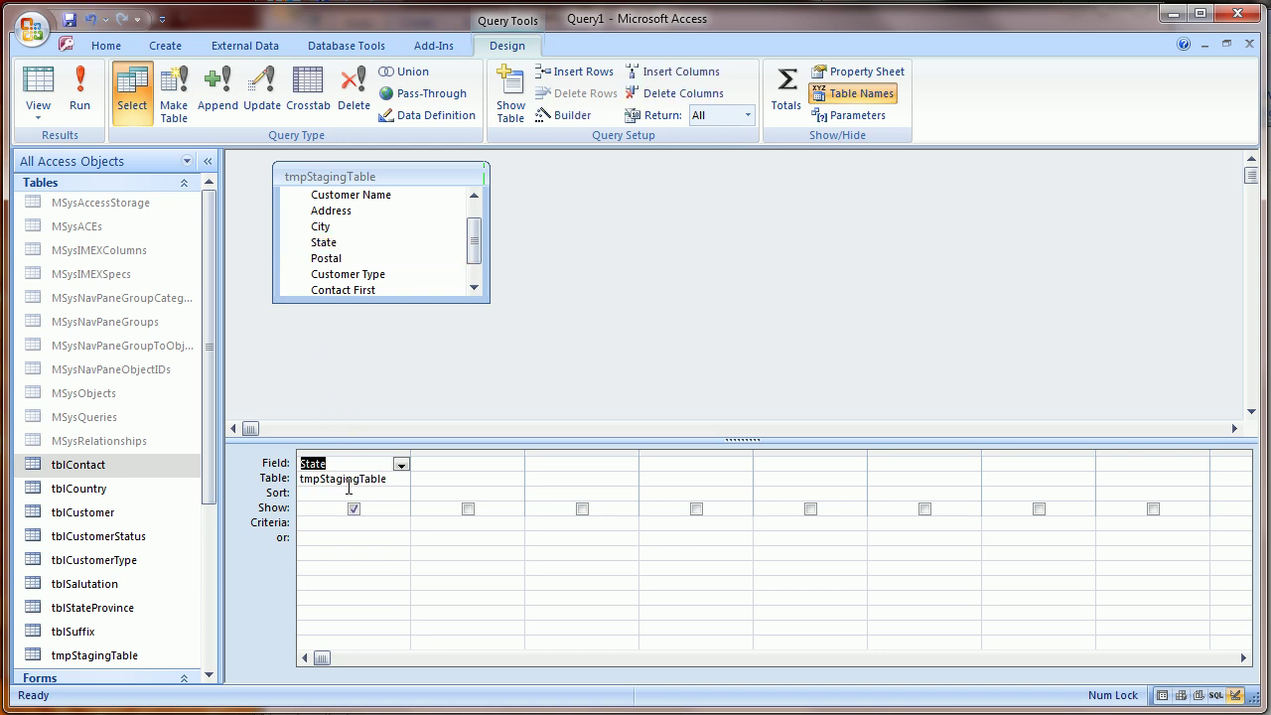
- Turn the query into an append query targeting tblStateProvince
{"action": "left_click", "coordinate": [222, 106]}
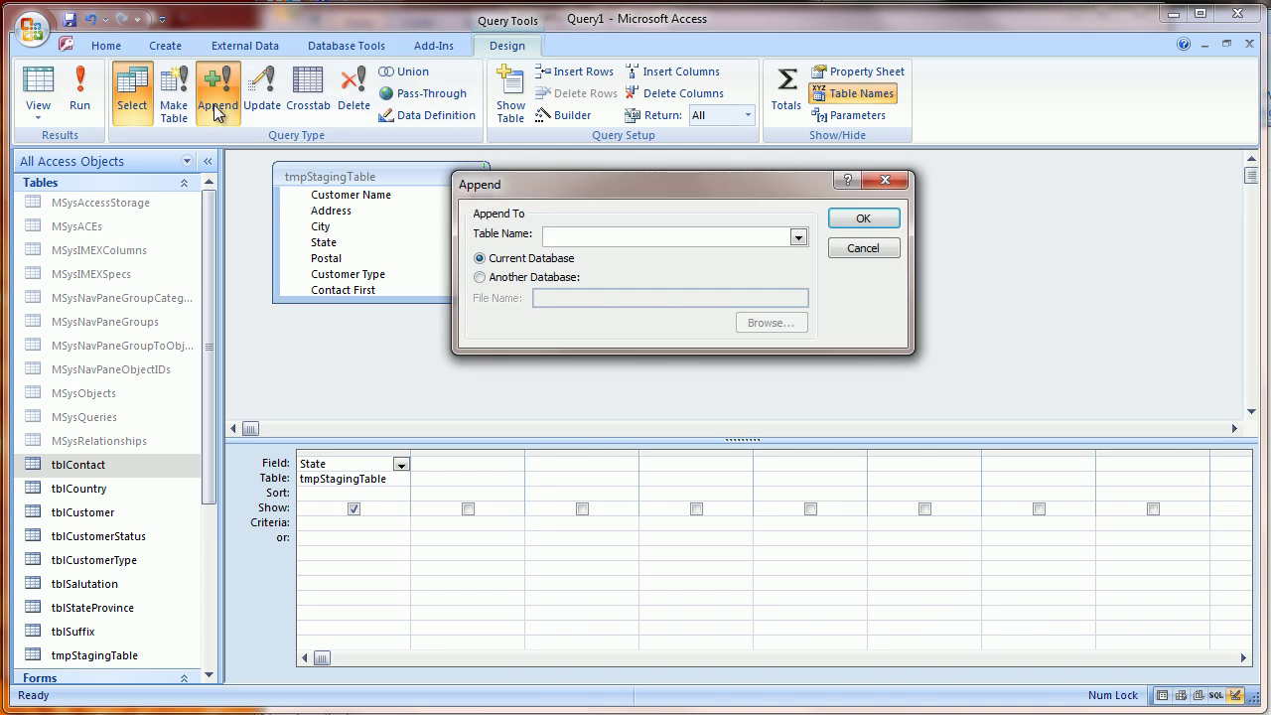
{"action": "left_click", "coordinate": [798, 238]}
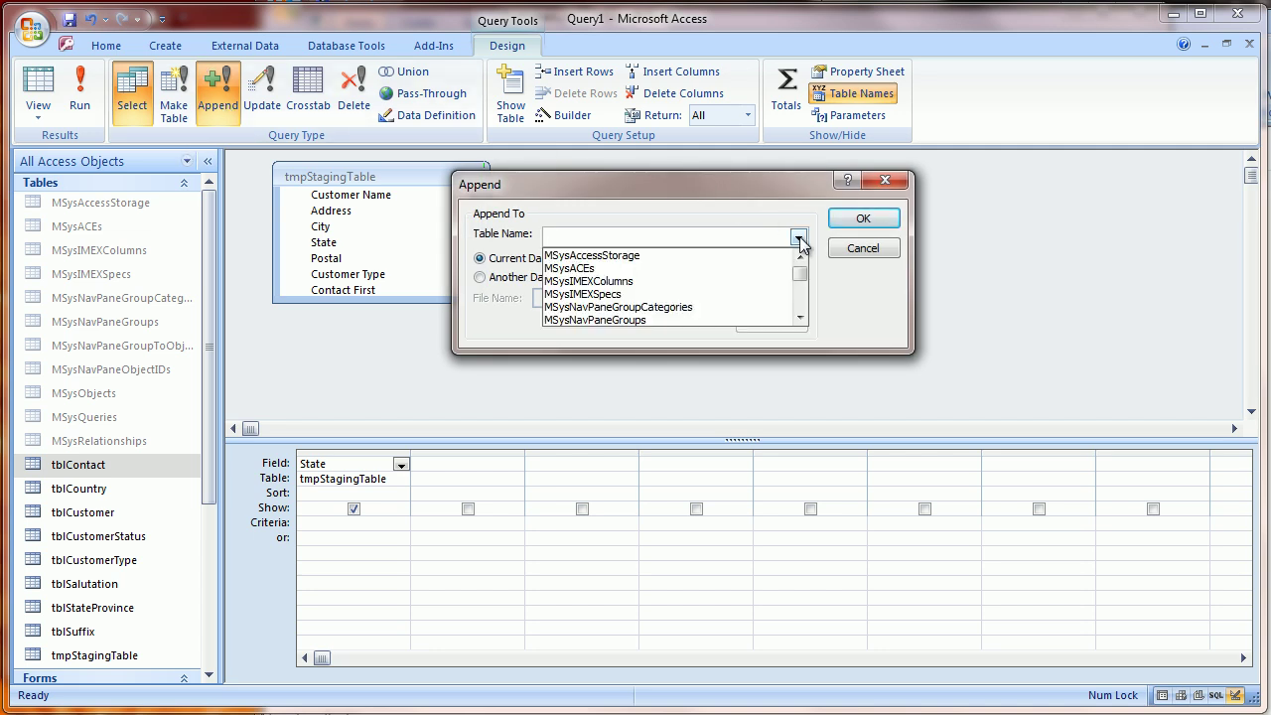
{"action": "left_click_drag", "start_coordinate": [802, 284], "coordinate": [802, 307]}
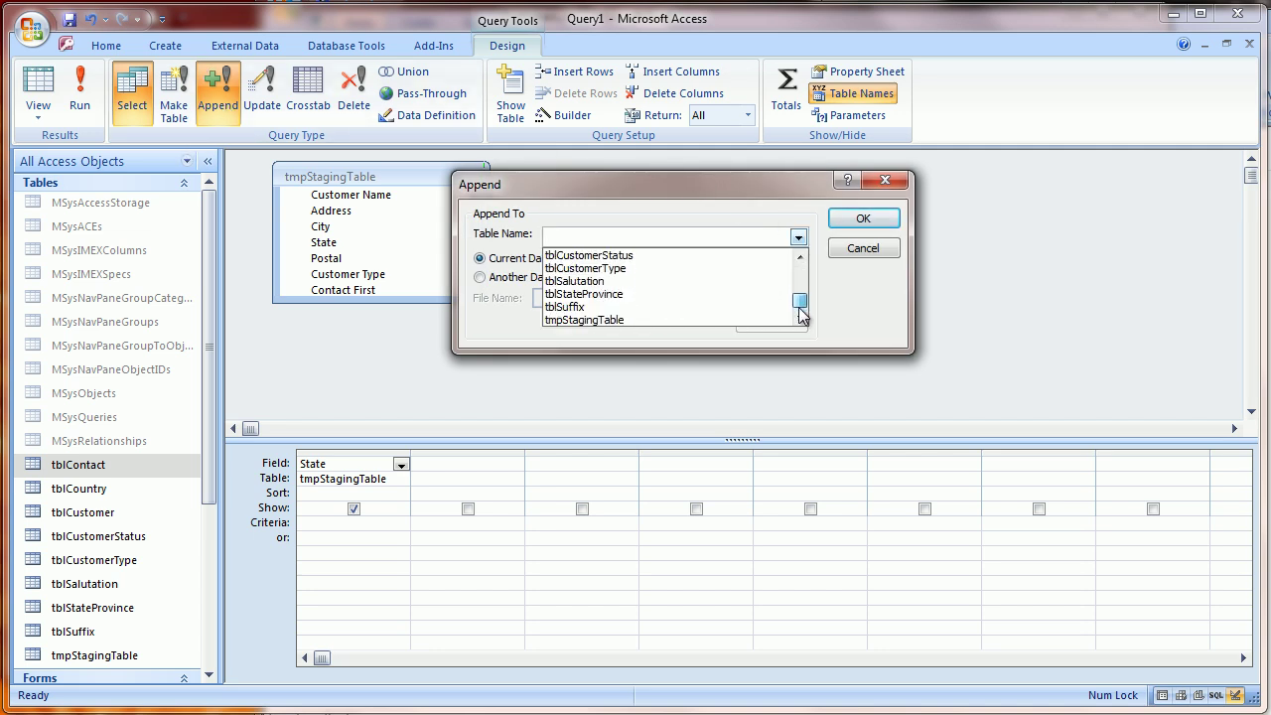
{"action": "left_click", "coordinate": [599, 295]}
{"action": "left_click", "coordinate": [880, 218]}
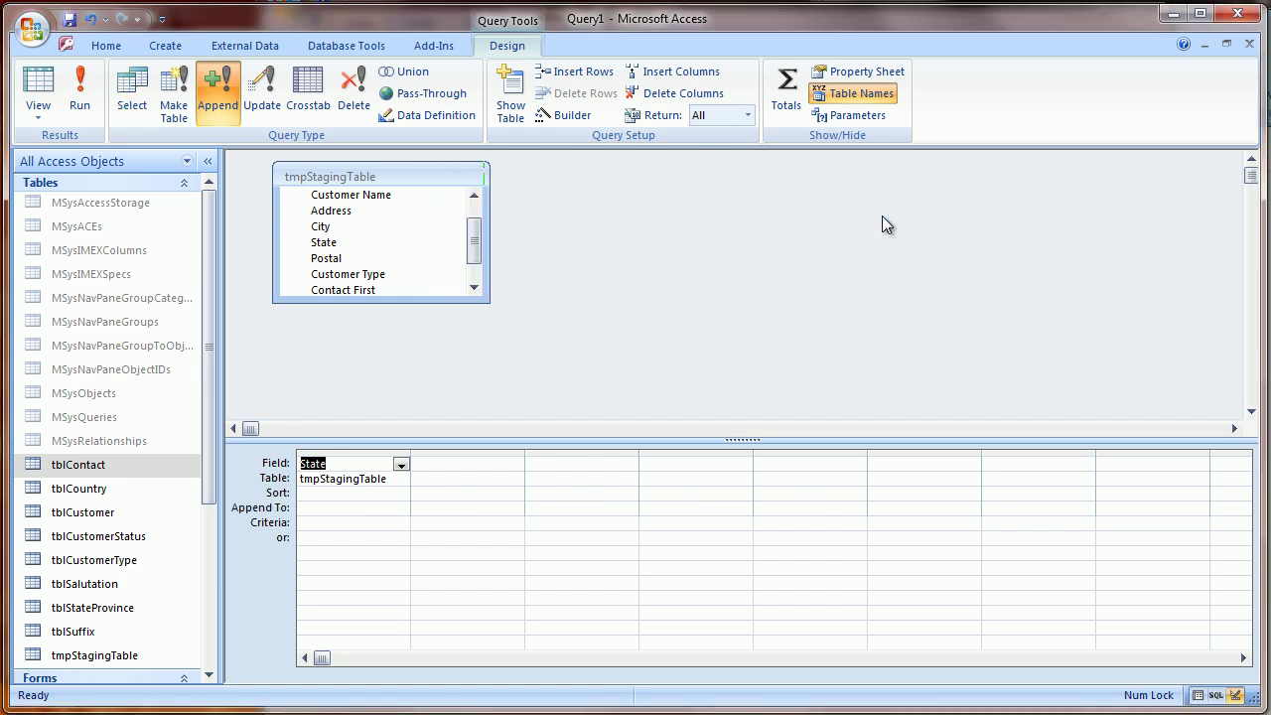
- Append State into the StateProvince field and add a Totals row grouping by State
{"action": "left_click", "coordinate": [383, 506]}
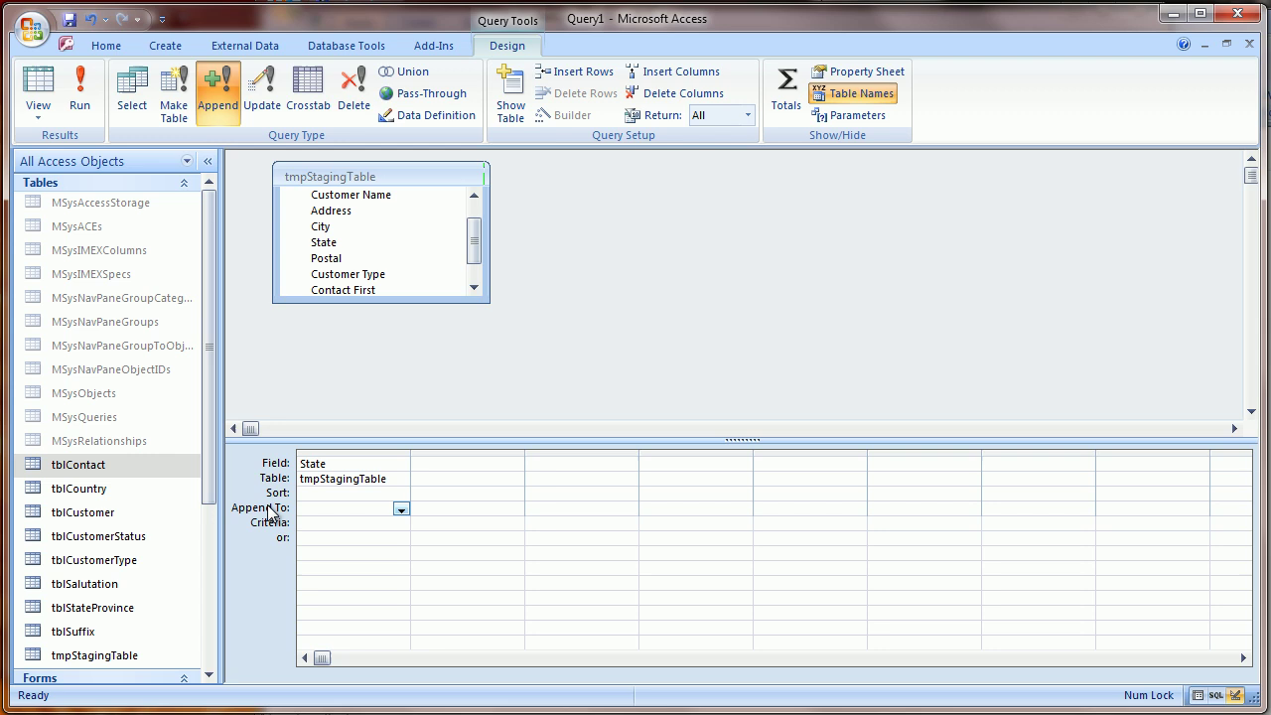
{"action": "left_click", "coordinate": [400, 511]}
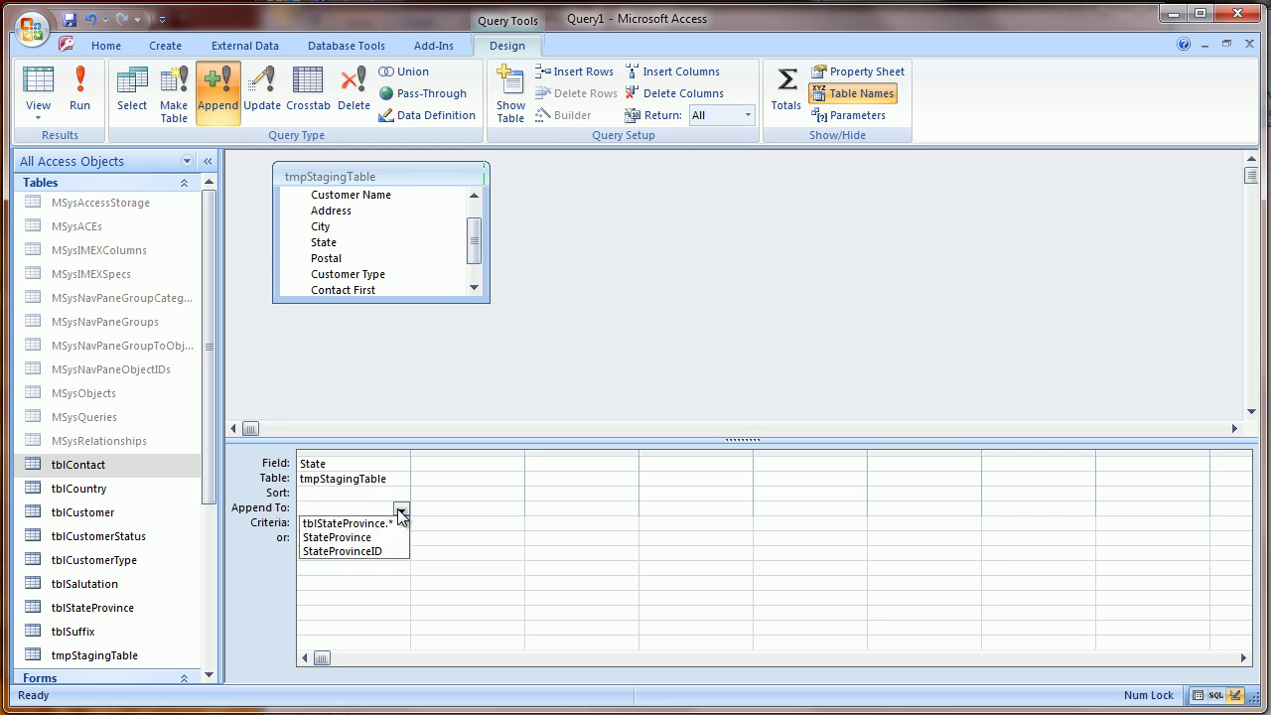
{"action": "left_click", "coordinate": [342, 538]}
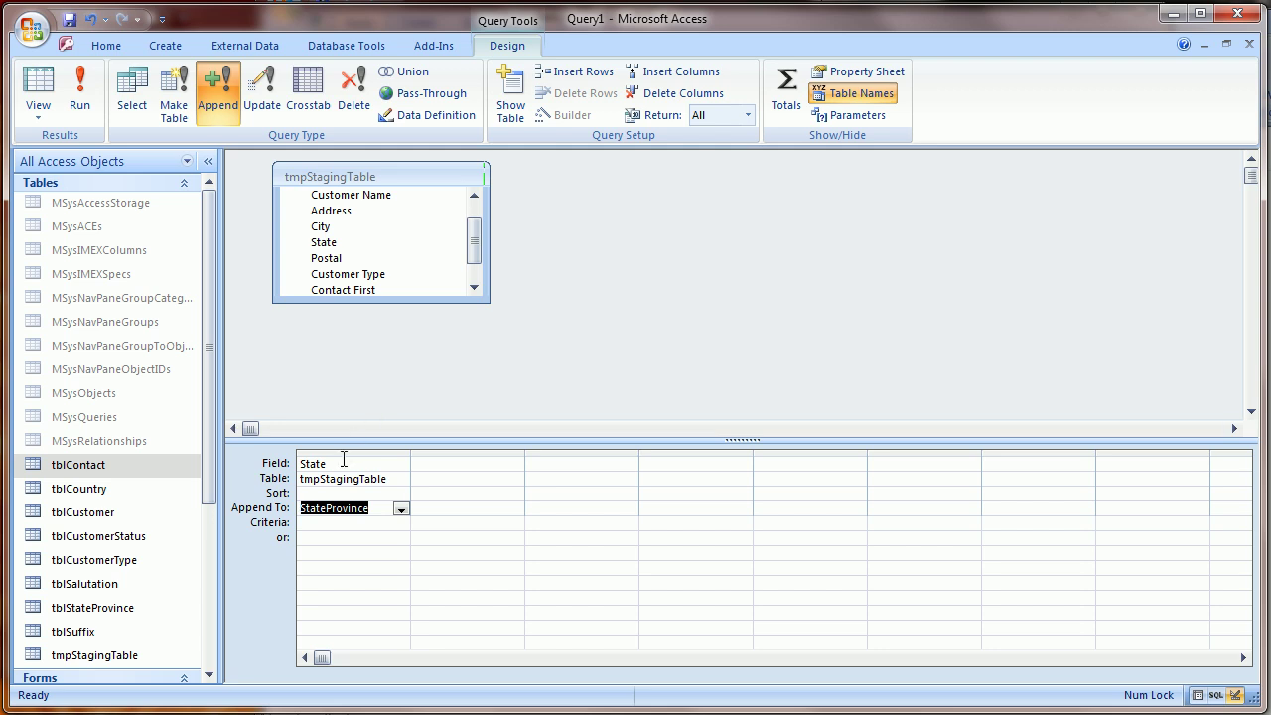
{"action": "left_click", "coordinate": [787, 97]}
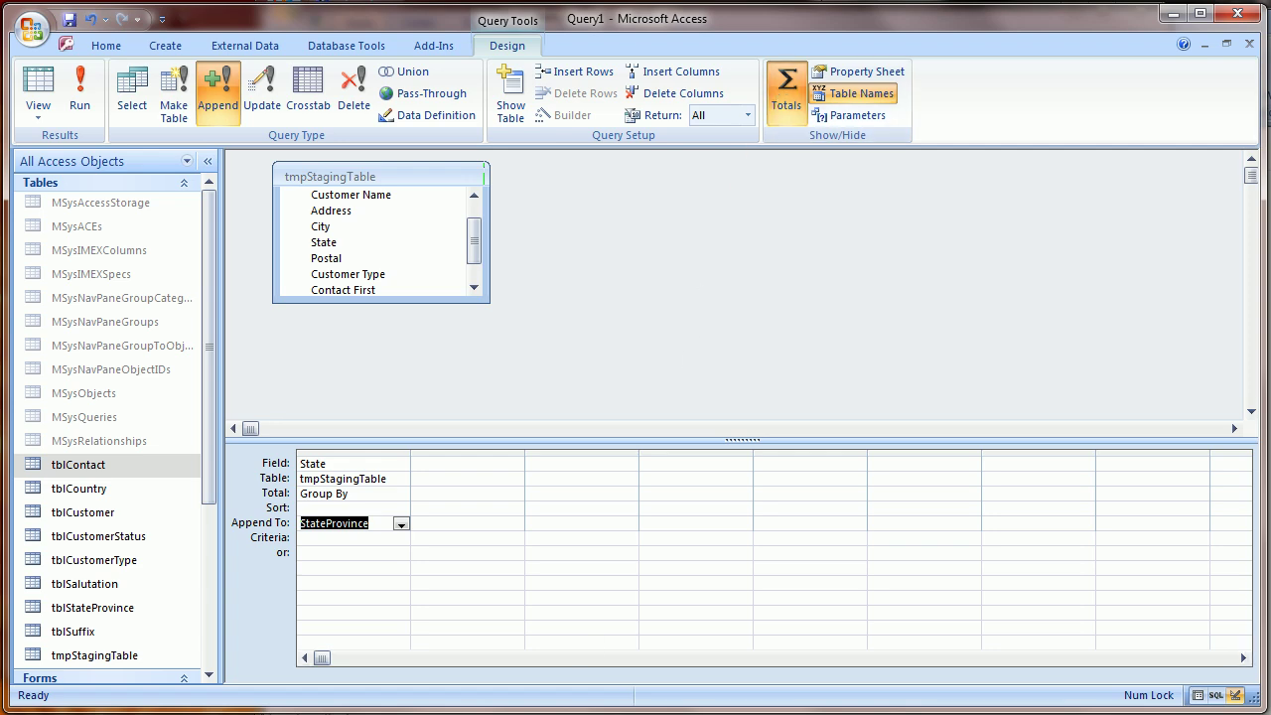
{"action": "key", "text": "alt+Tab"}
{"action": "left_click", "coordinate": [473, 434]}
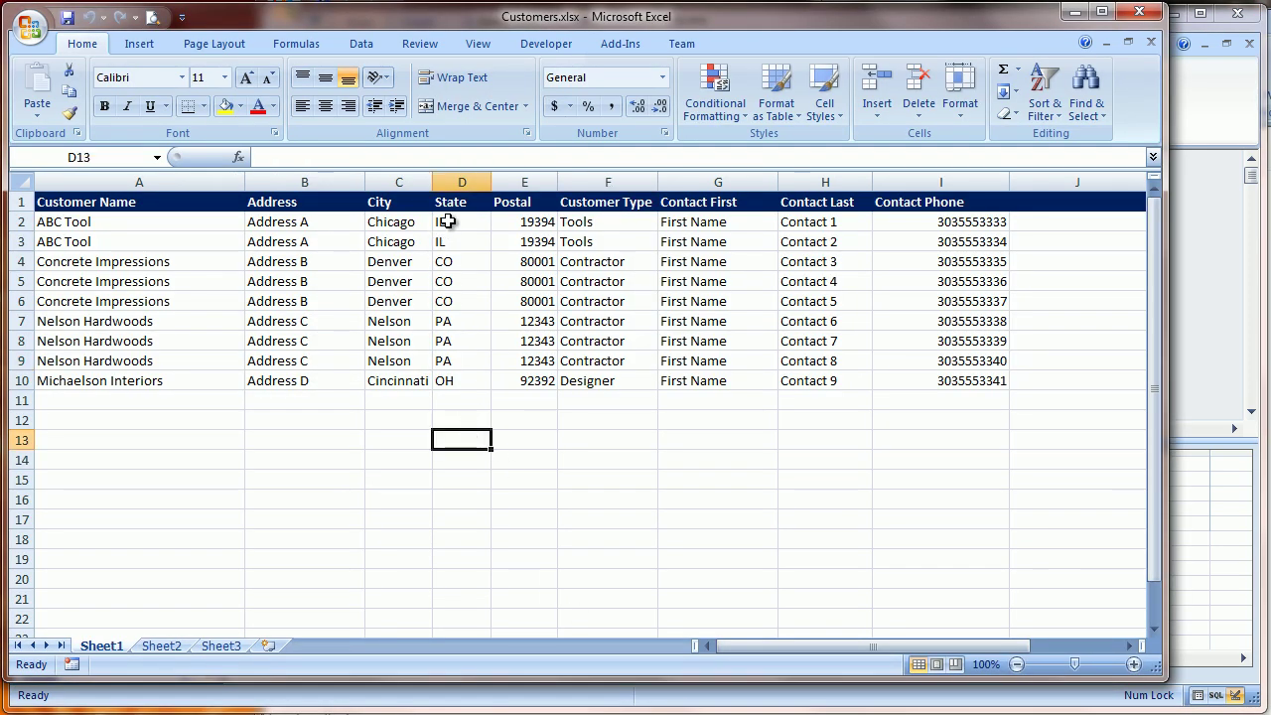
{"action": "left_click_drag", "start_coordinate": [451, 223], "coordinate": [471, 372]}
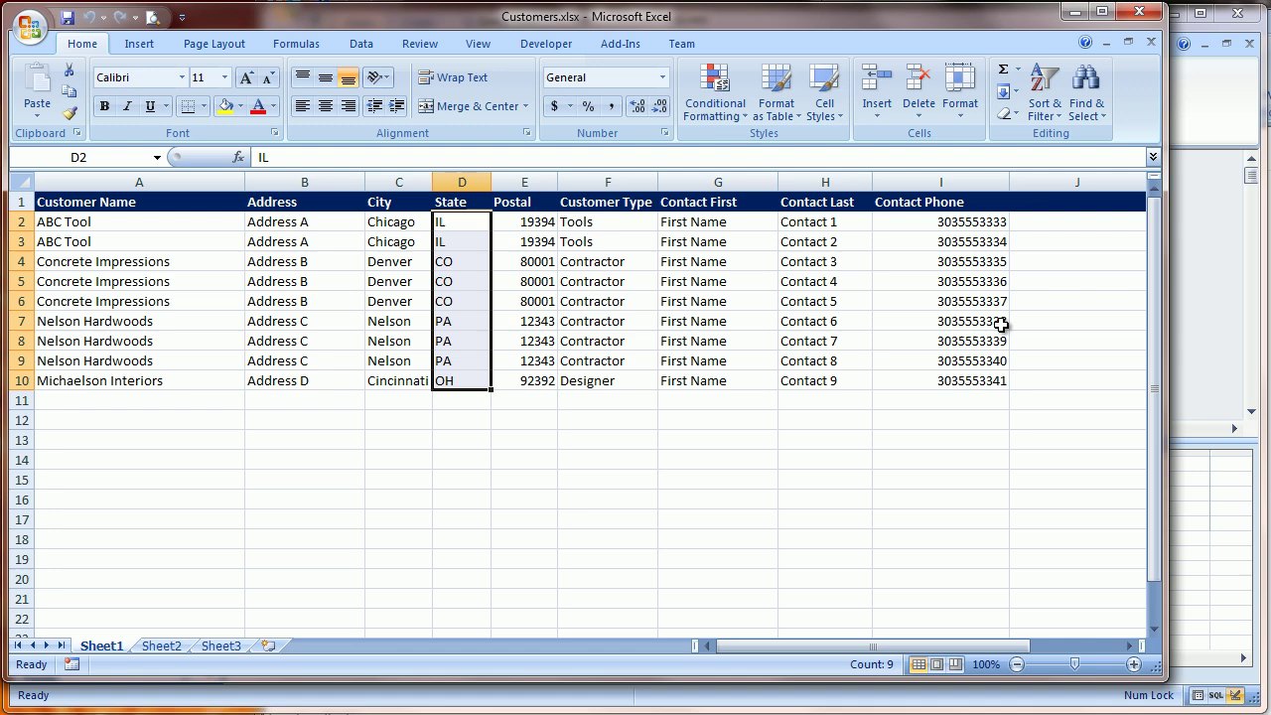
{"action": "key", "text": "alt+Tab"}
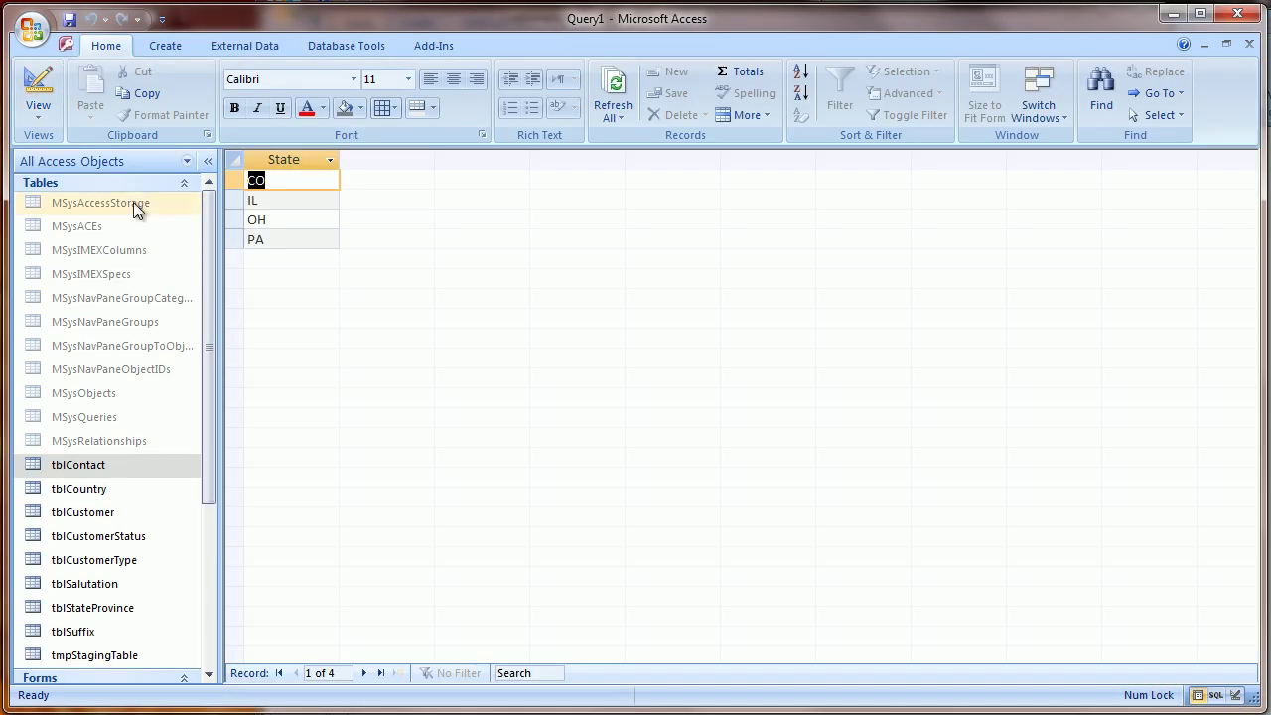
- Preview the distinct states, run the append, and verify CO, IL, OH, PA (IDs 13–16) in tblStateProvince
{"action": "left_click", "coordinate": [38, 84]}
{"action": "left_click", "coordinate": [268, 199]}
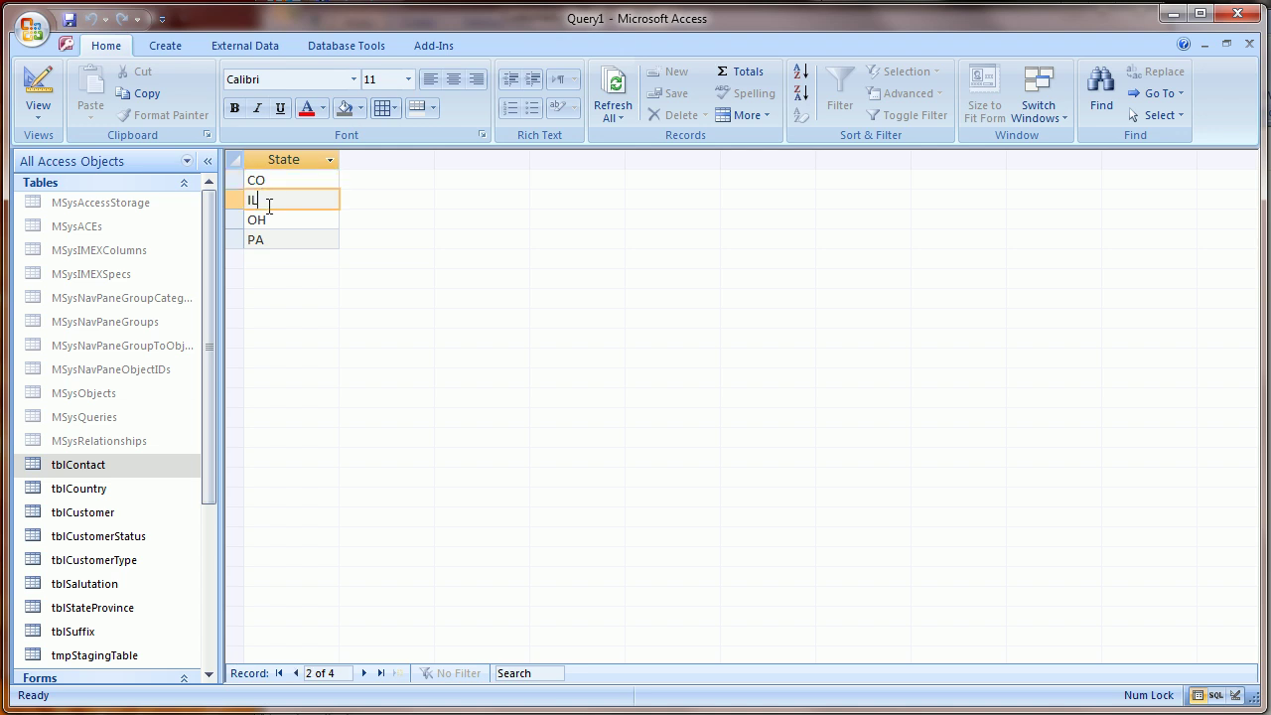
{"action": "left_click", "coordinate": [272, 239]}
{"action": "left_click", "coordinate": [275, 219]}
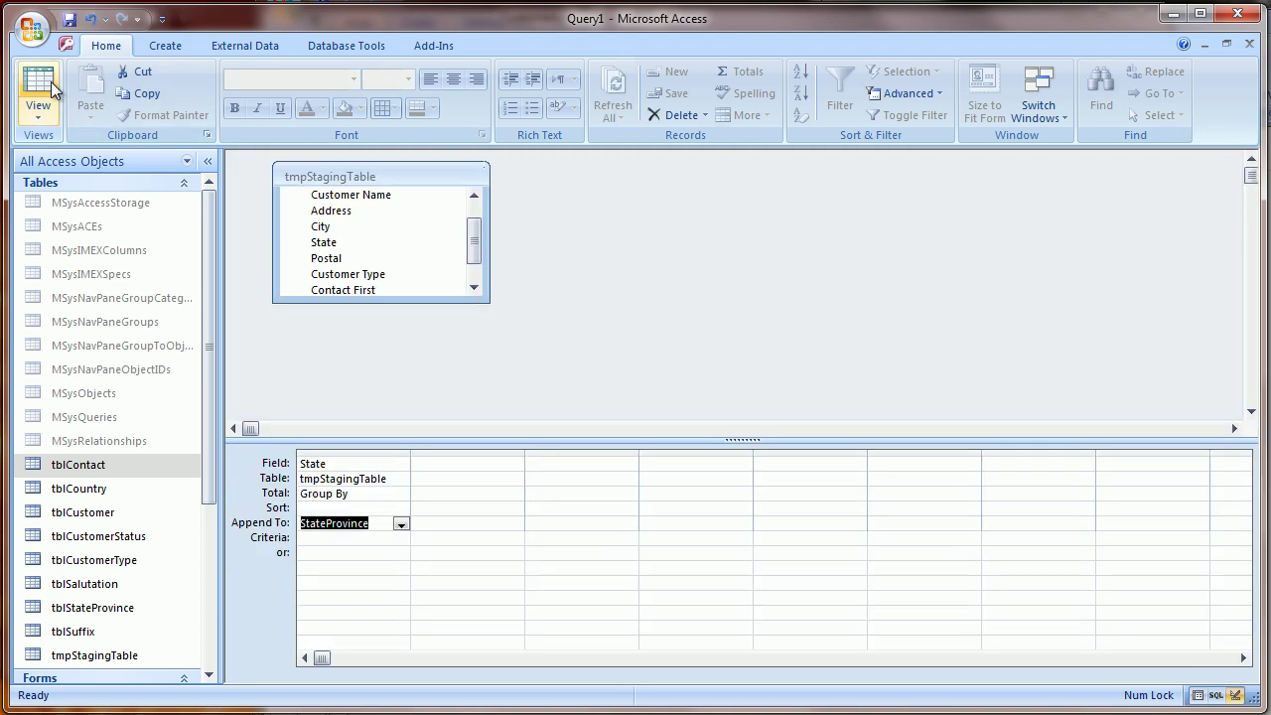
{"action": "left_click", "coordinate": [356, 350]}
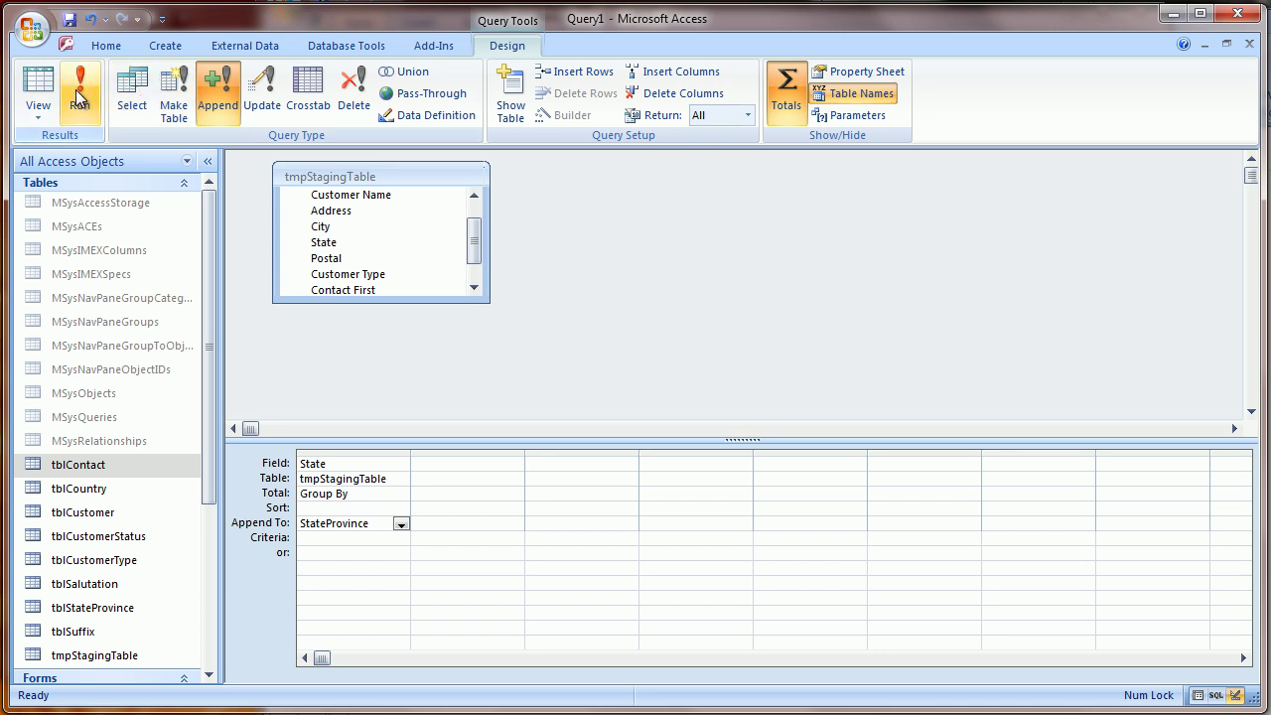
{"action": "double_click", "coordinate": [99, 607]}
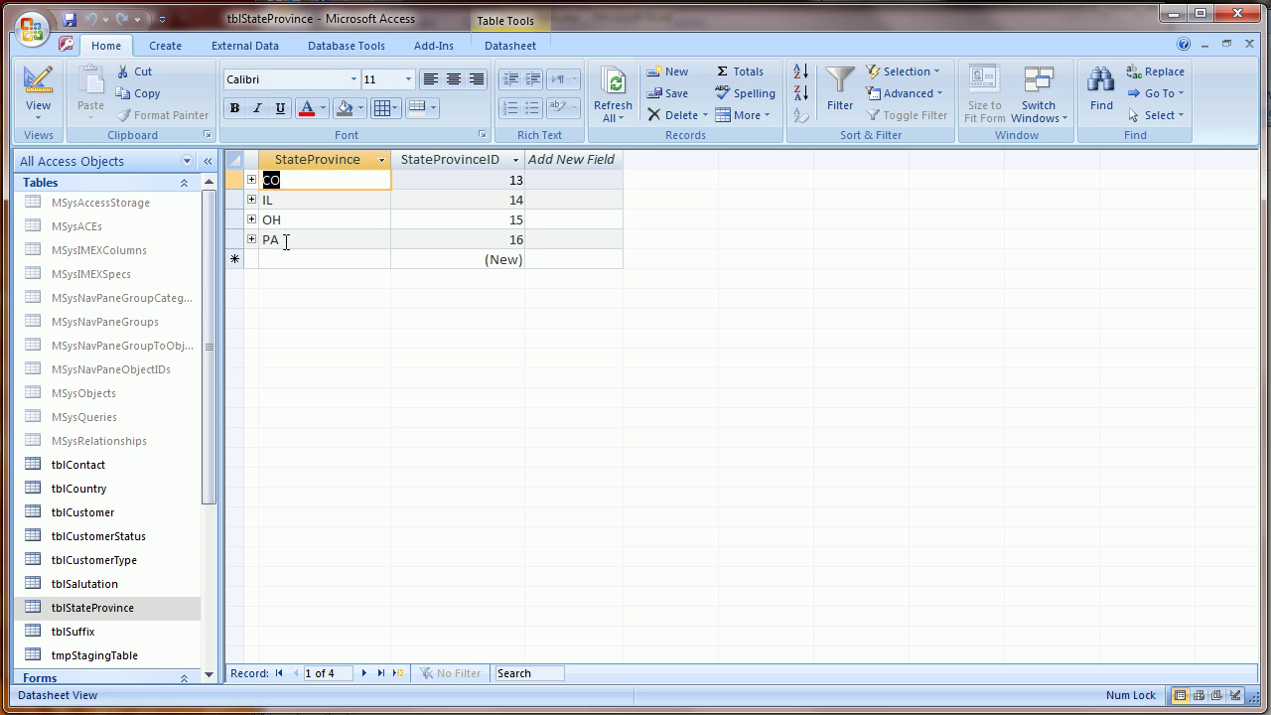
{"action": "left_click", "coordinate": [492, 179]}
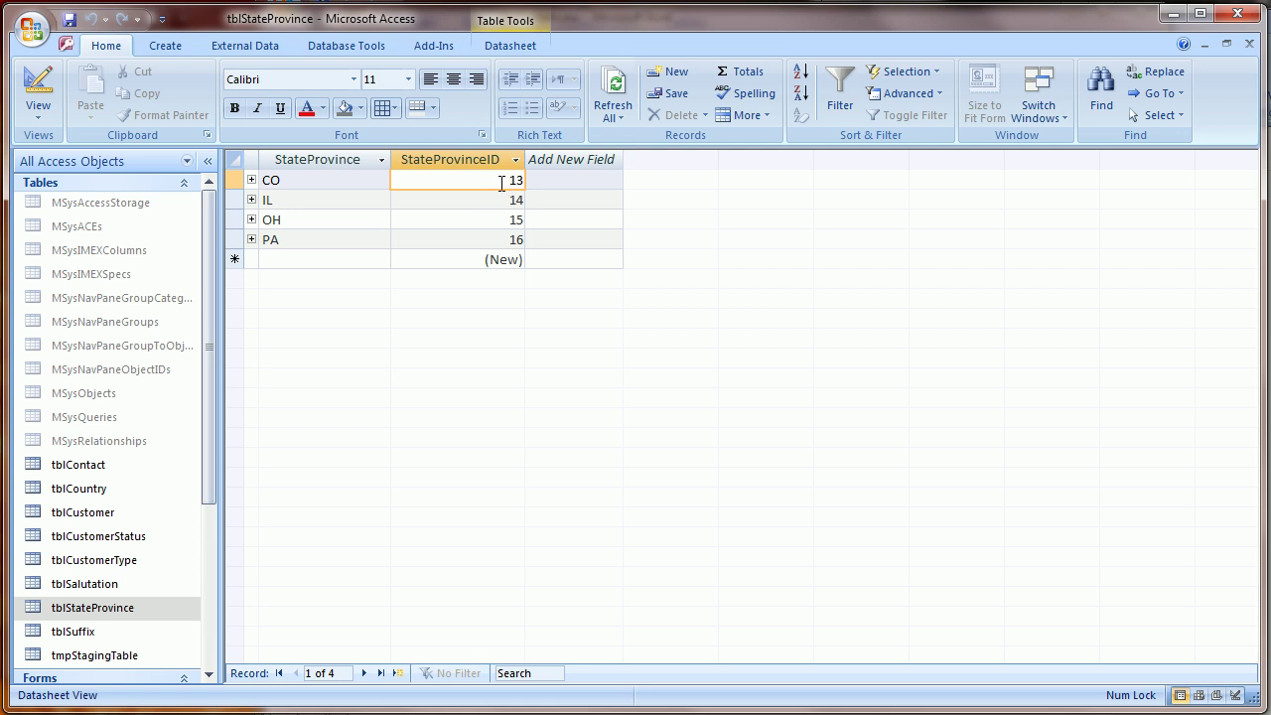
- Return to Query1 and change its append target table to tblCustomerType
{"action": "key", "text": "ctrl+F6"}
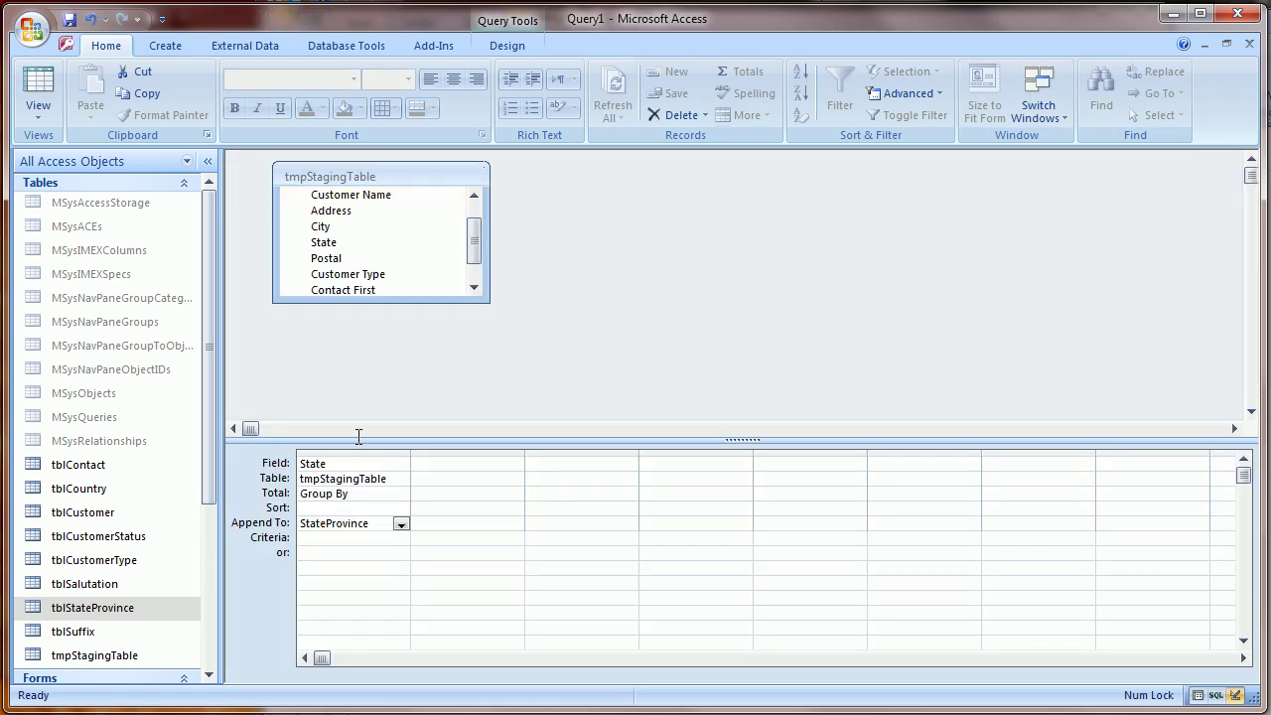
{"action": "left_click", "coordinate": [505, 46]}
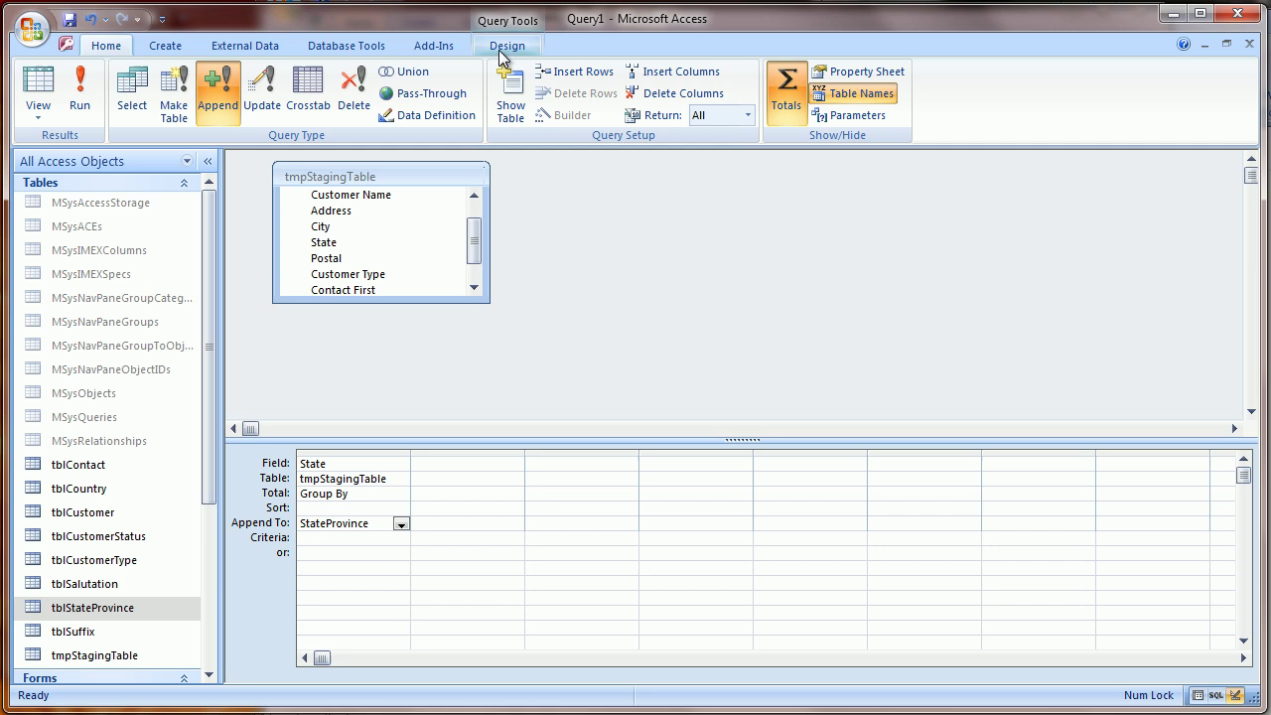
{"action": "left_click", "coordinate": [220, 99]}
{"action": "left_click", "coordinate": [797, 236]}
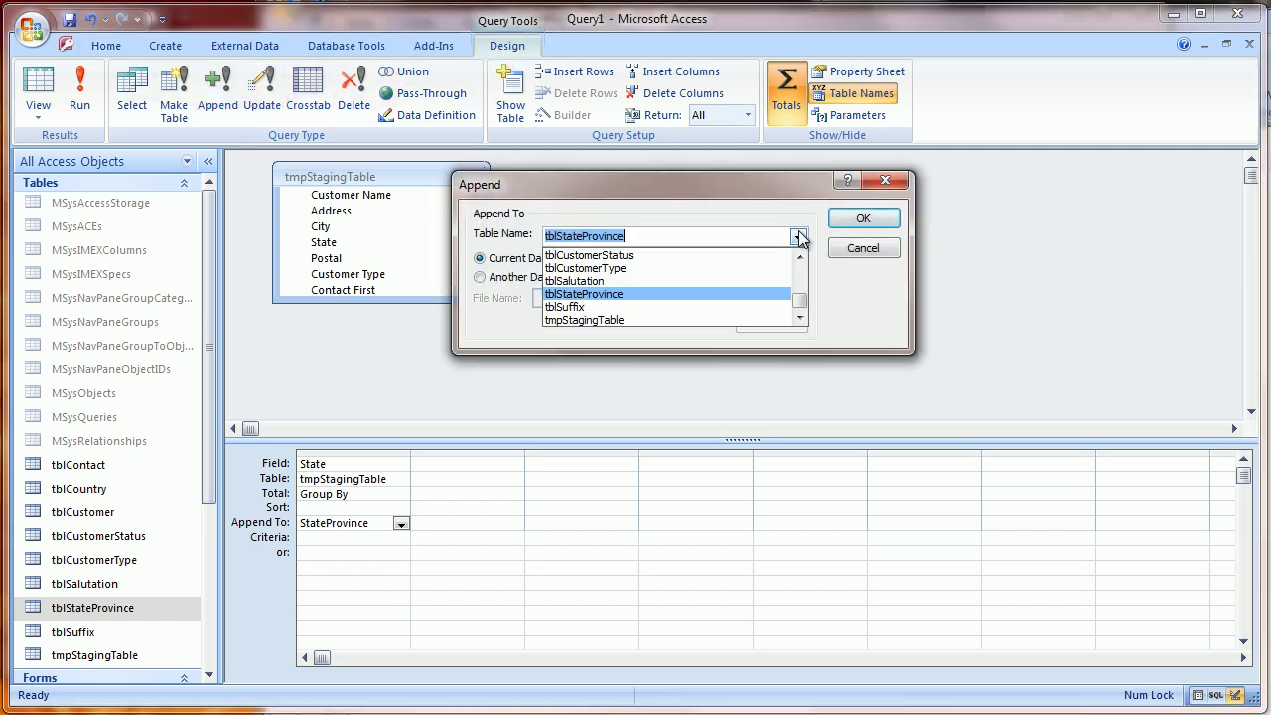
{"action": "left_click", "coordinate": [779, 269]}
{"action": "left_click", "coordinate": [863, 219]}
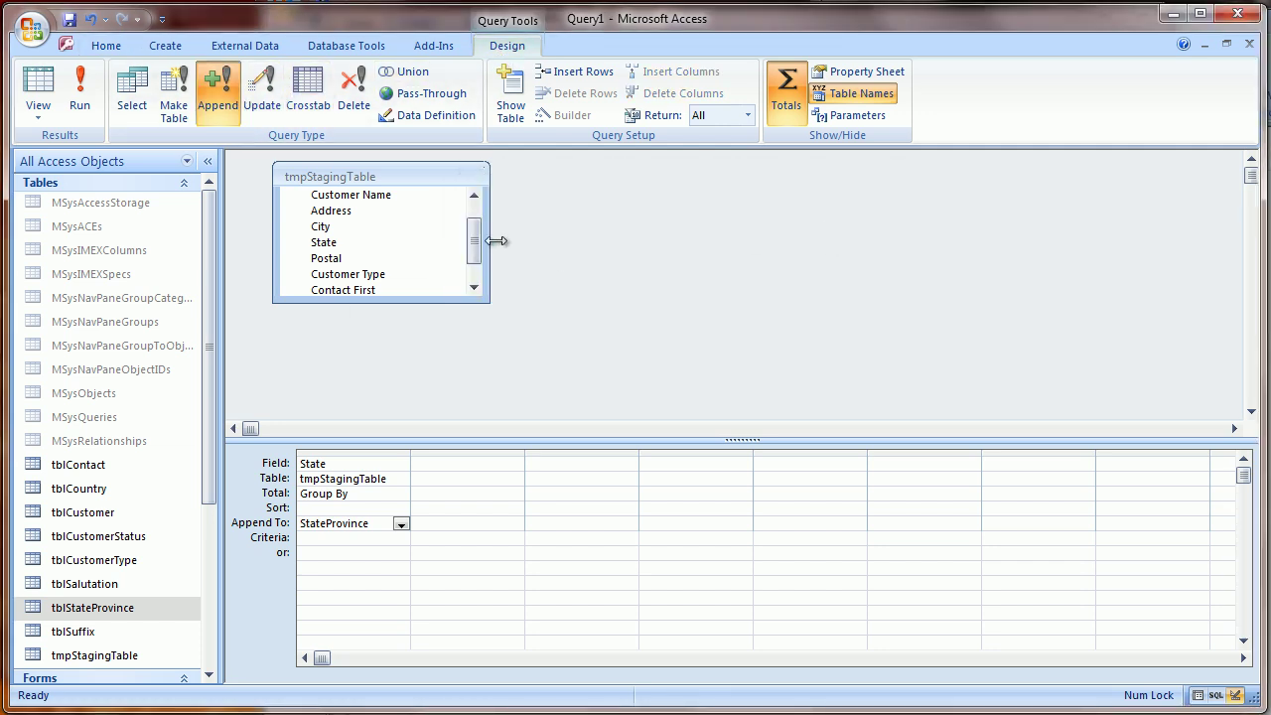
- Add Customer Type as the first query column and cut the leftover State column
{"action": "scroll", "coordinate": [476, 245], "scroll_direction": "up", "scroll_amount": 1}
{"action": "left_click", "coordinate": [340, 273]}
{"action": "scroll", "coordinate": [343, 275], "scroll_direction": "down", "scroll_amount": 2}
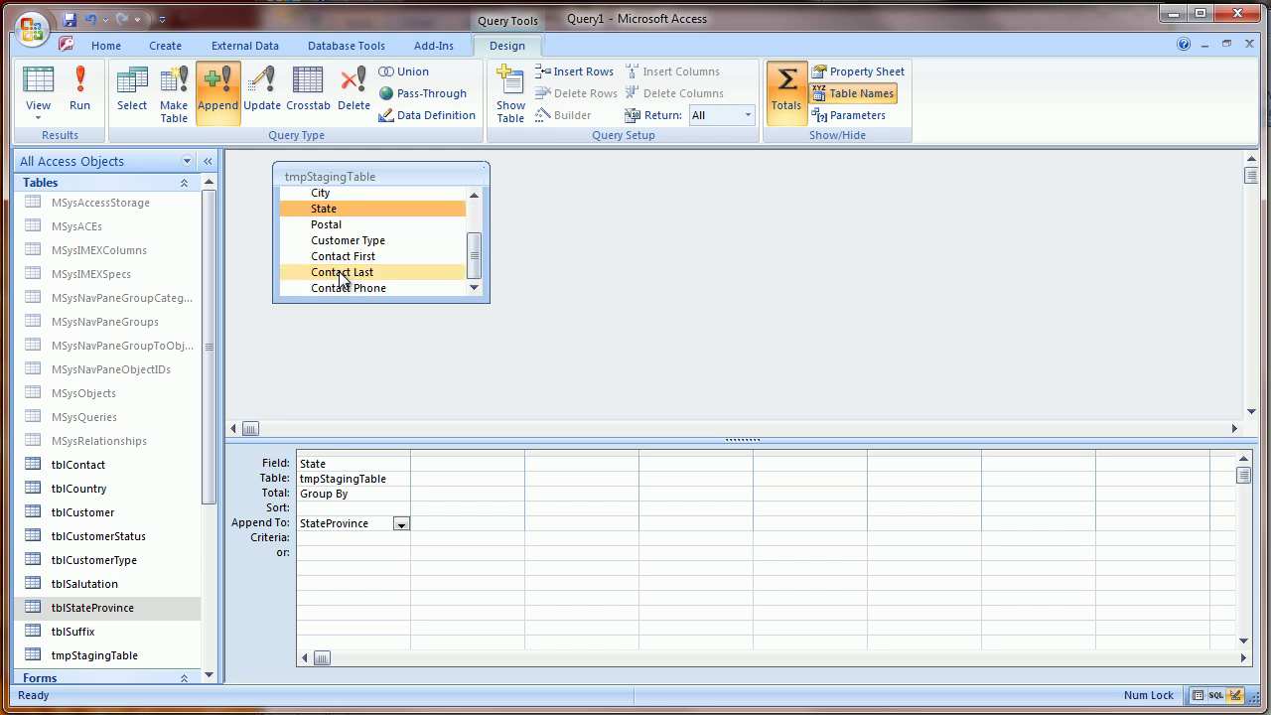
{"action": "left_click_drag", "start_coordinate": [348, 240], "coordinate": [358, 462]}
{"action": "left_click", "coordinate": [443, 453]}
{"action": "right_click", "coordinate": [446, 459]}
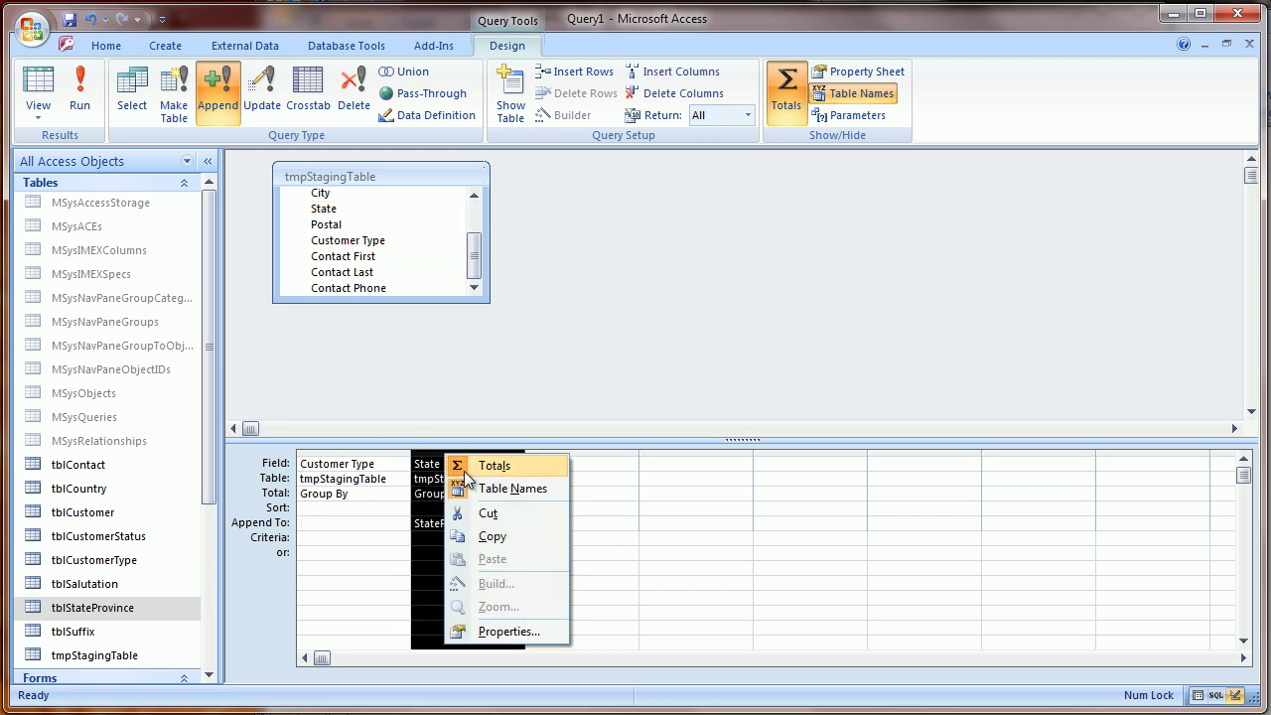
{"action": "left_click", "coordinate": [468, 511]}
- Append Customer Type into CustomerType and open tblCustomerType to check Contractor, Designer and Tools
{"action": "left_click", "coordinate": [399, 525]}
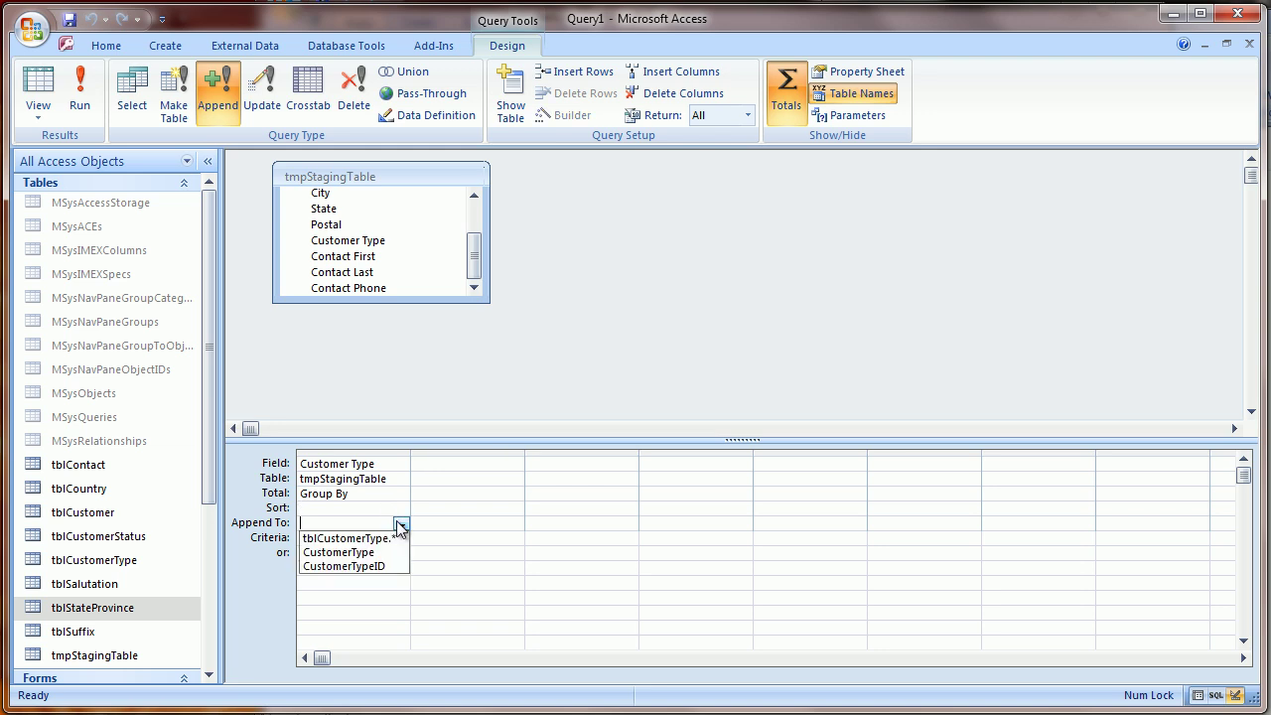
{"action": "left_click", "coordinate": [392, 548]}
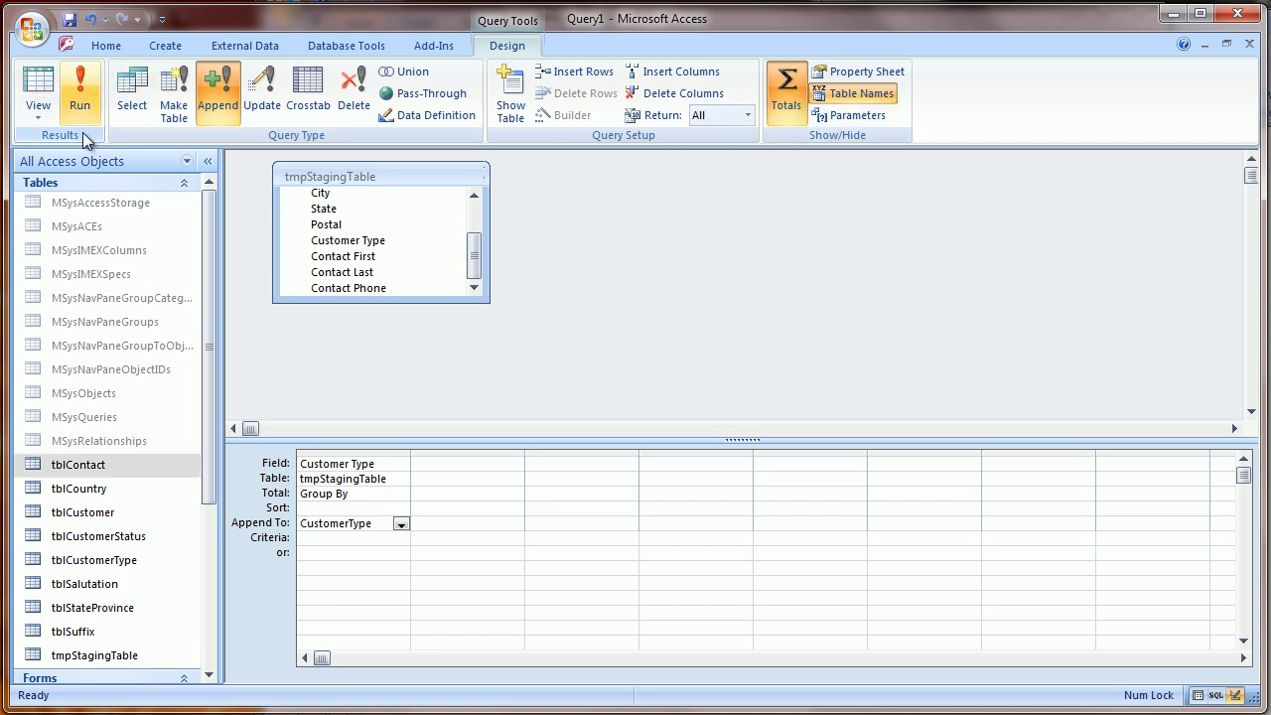
{"action": "double_click", "coordinate": [74, 560]}
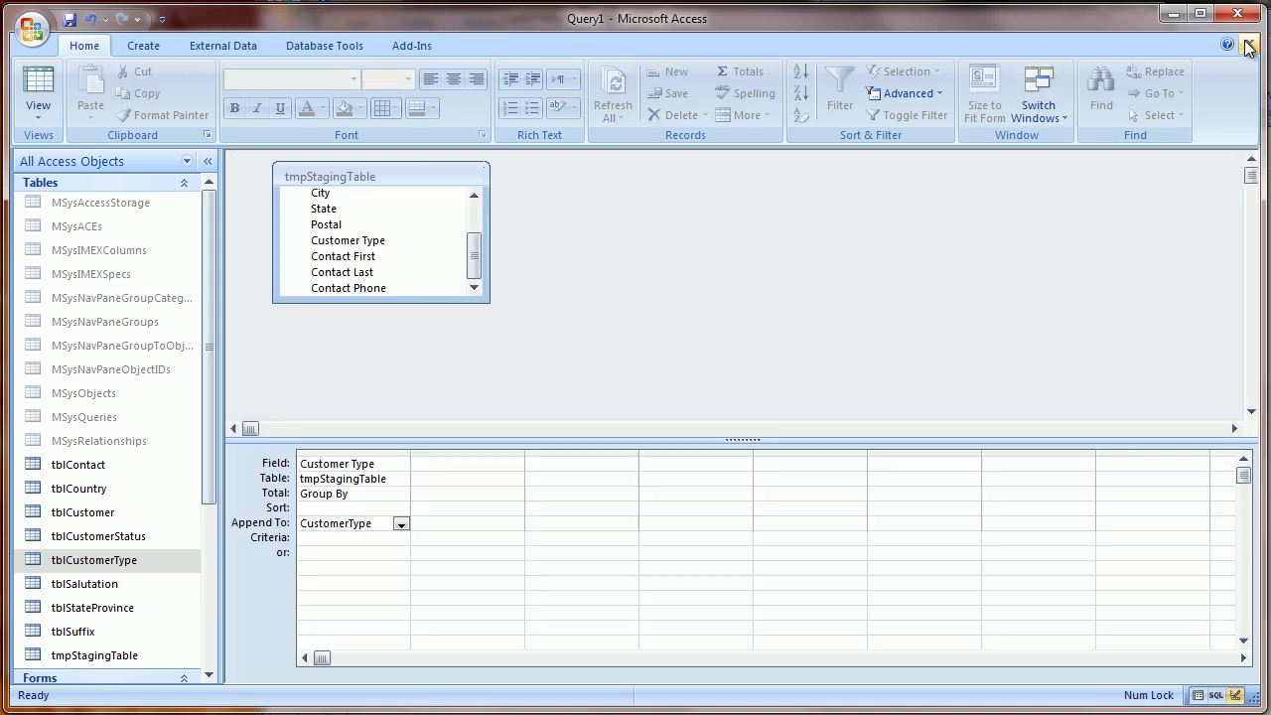
- Close the customer type table and cut the Customer Type column from the query grid
{"action": "left_click", "coordinate": [1249, 44]}
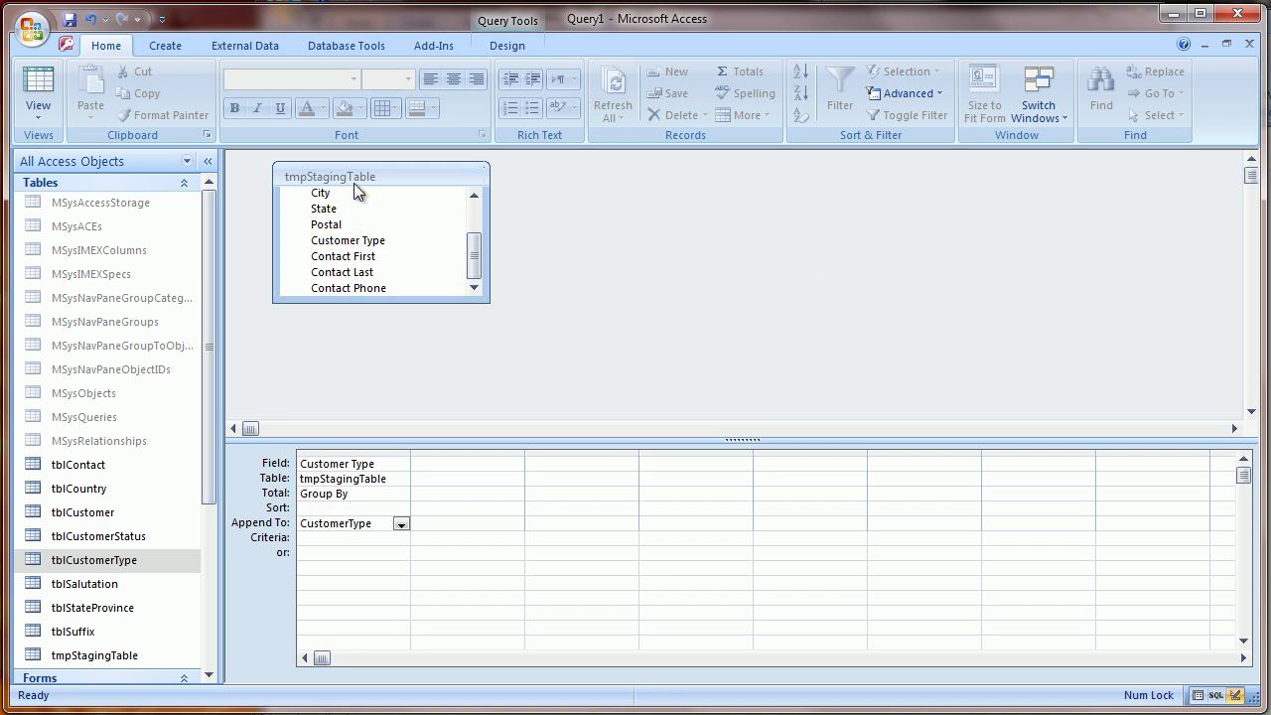
{"action": "left_click", "coordinate": [340, 454]}
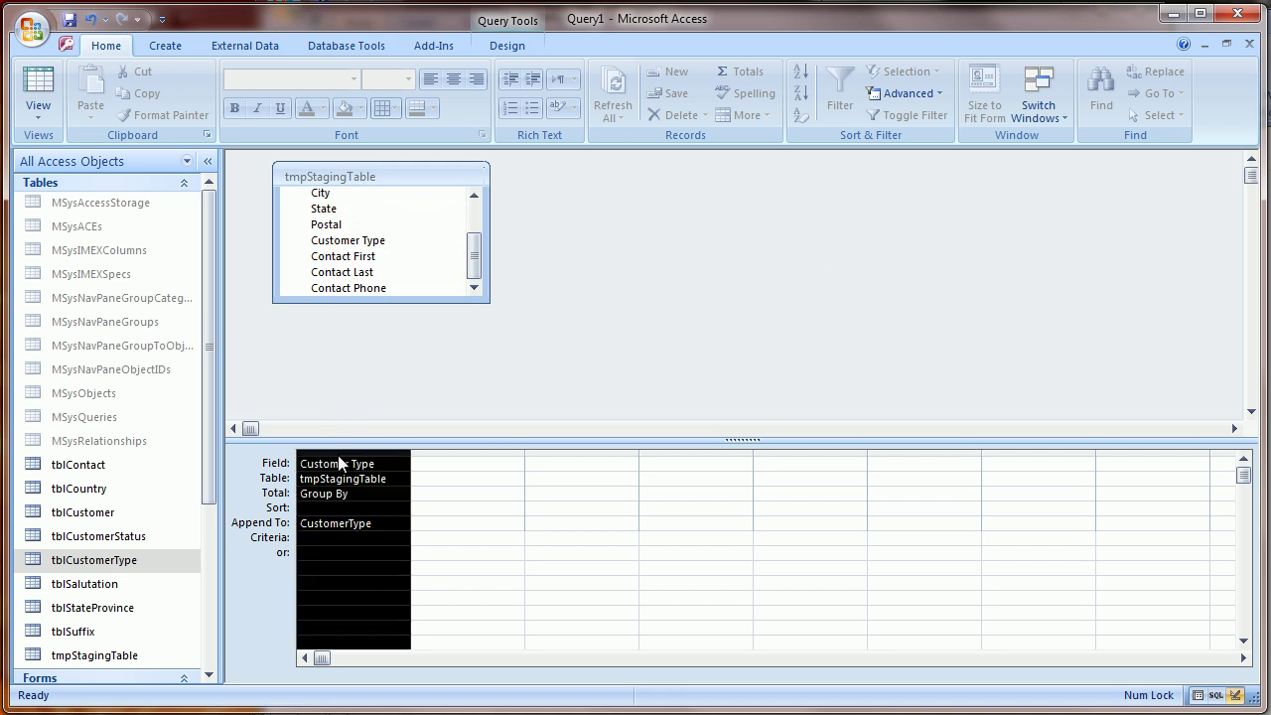
{"action": "right_click", "coordinate": [340, 455]}
{"action": "left_click", "coordinate": [359, 515]}
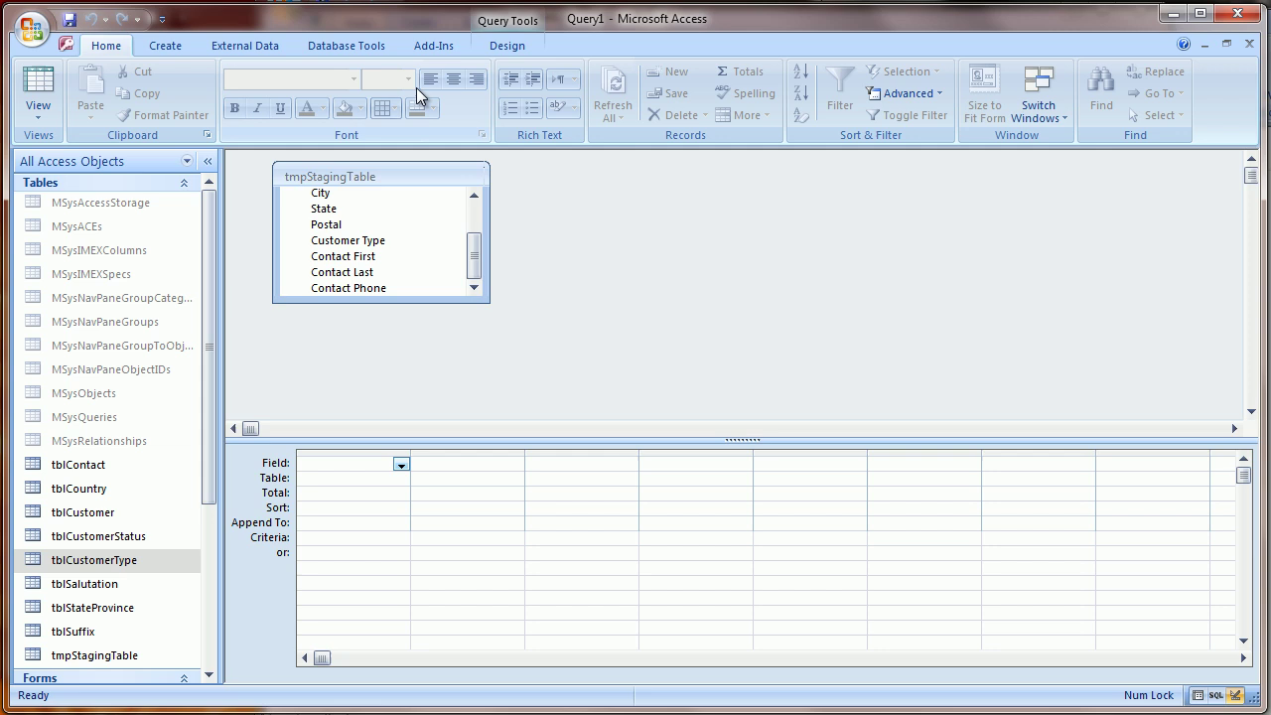
- Switch the append query's target table to tblCustomer
{"action": "left_click", "coordinate": [506, 44]}
{"action": "left_click", "coordinate": [218, 91]}
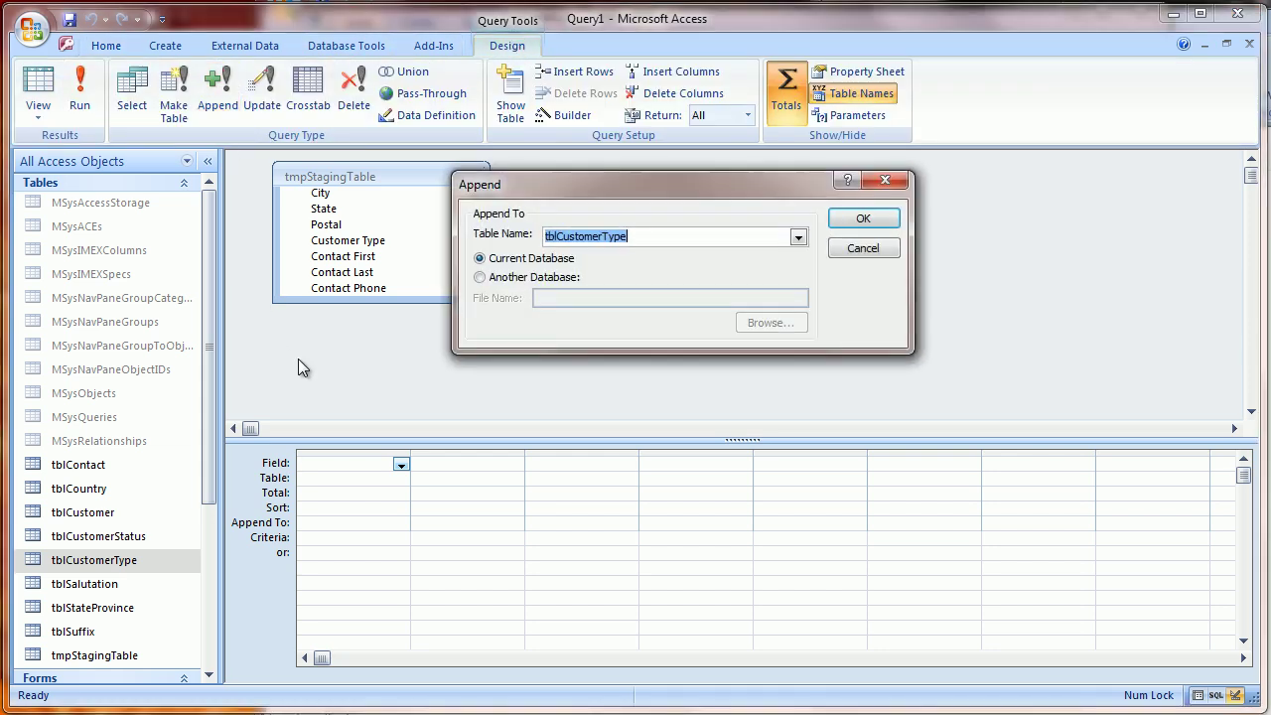
{"action": "left_click", "coordinate": [799, 238]}
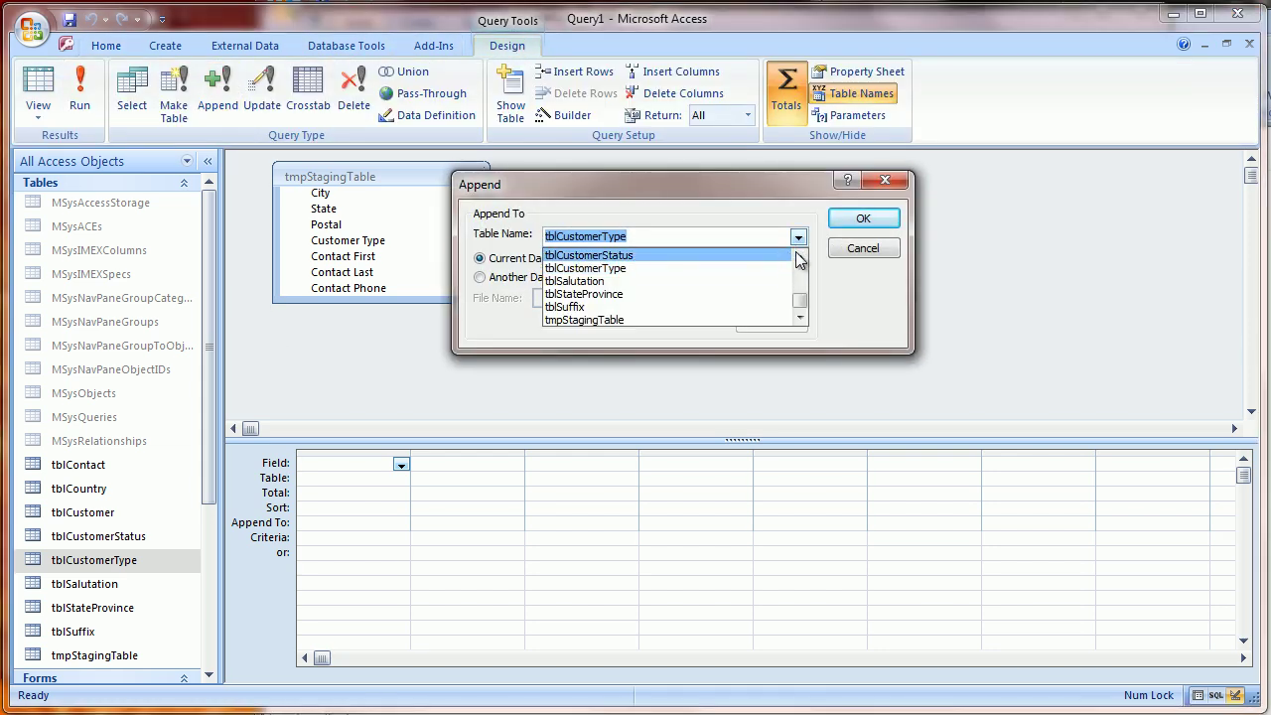
{"action": "scroll", "coordinate": [800, 259], "scroll_direction": "up", "scroll_amount": 1}
{"action": "left_click", "coordinate": [784, 281]}
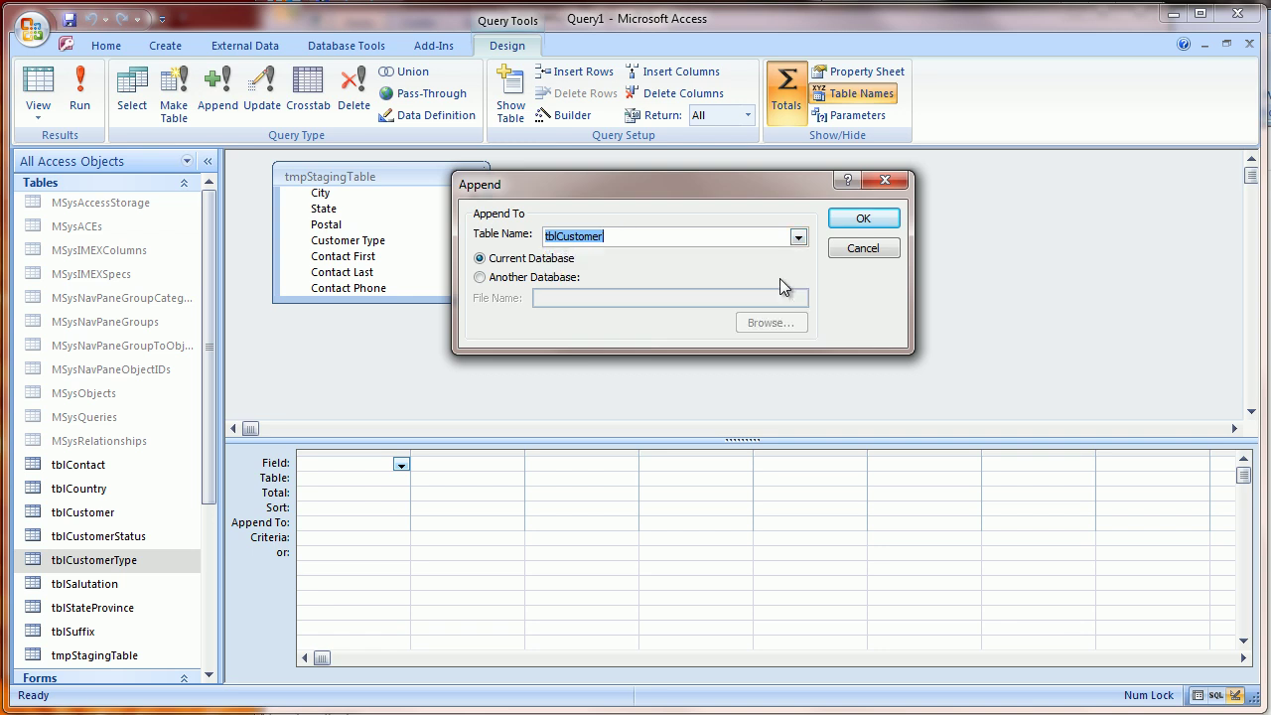
{"action": "left_click", "coordinate": [863, 218]}
{"action": "left_click_drag", "start_coordinate": [474, 276], "coordinate": [477, 238]}
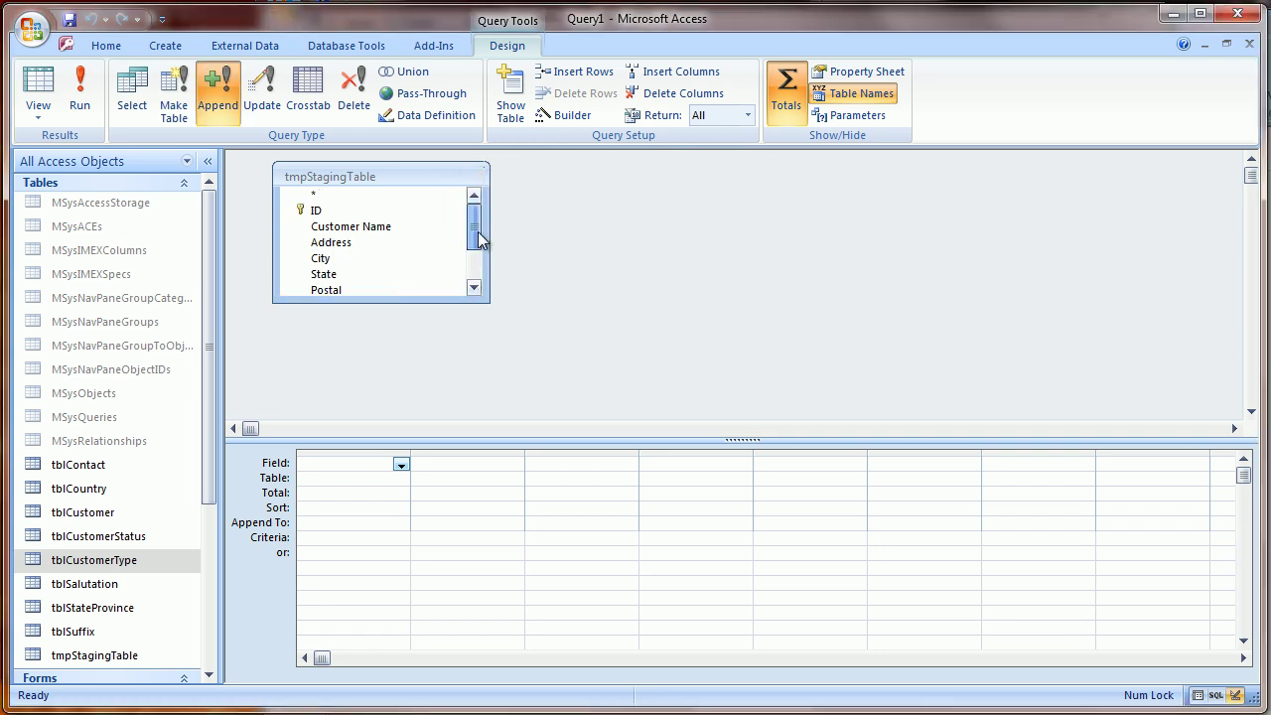
- Add Customer Name, Address, City and Postal from tmpStagingTable to the query grid
{"action": "left_click_drag", "start_coordinate": [328, 226], "coordinate": [345, 542]}
{"action": "left_click", "coordinate": [342, 247]}
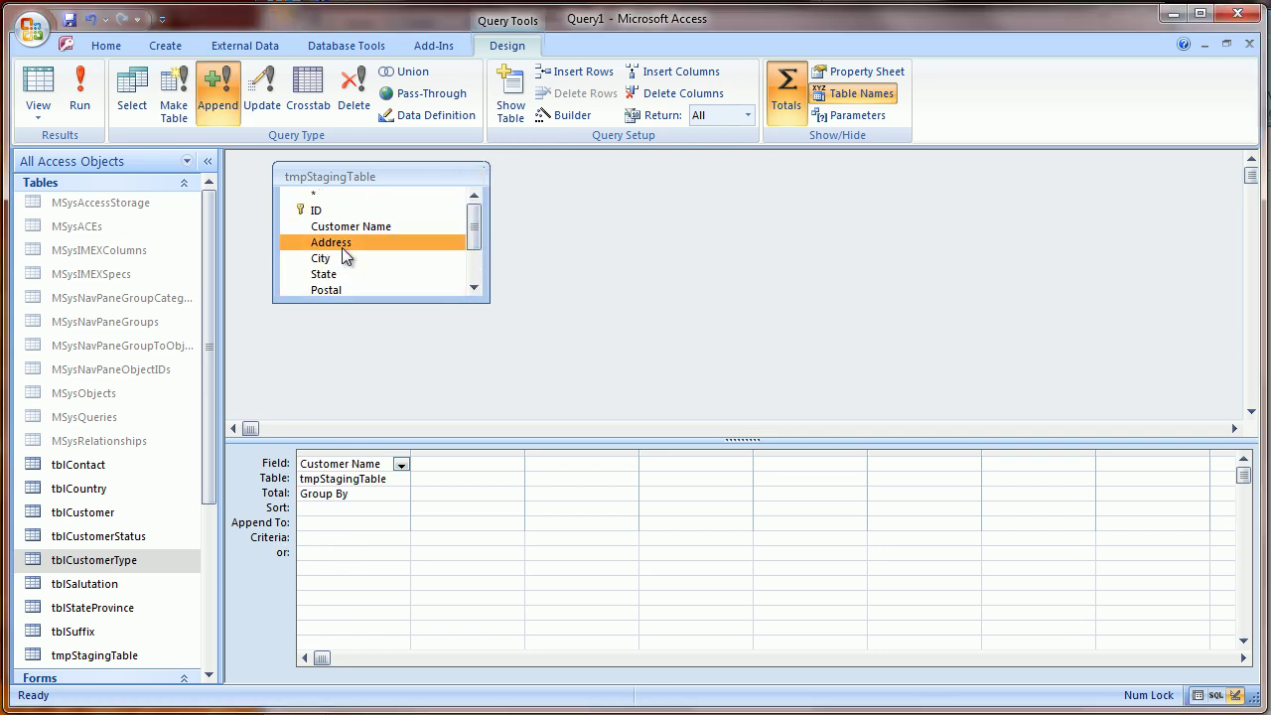
{"action": "left_click", "coordinate": [341, 255], "text": "ctrl"}
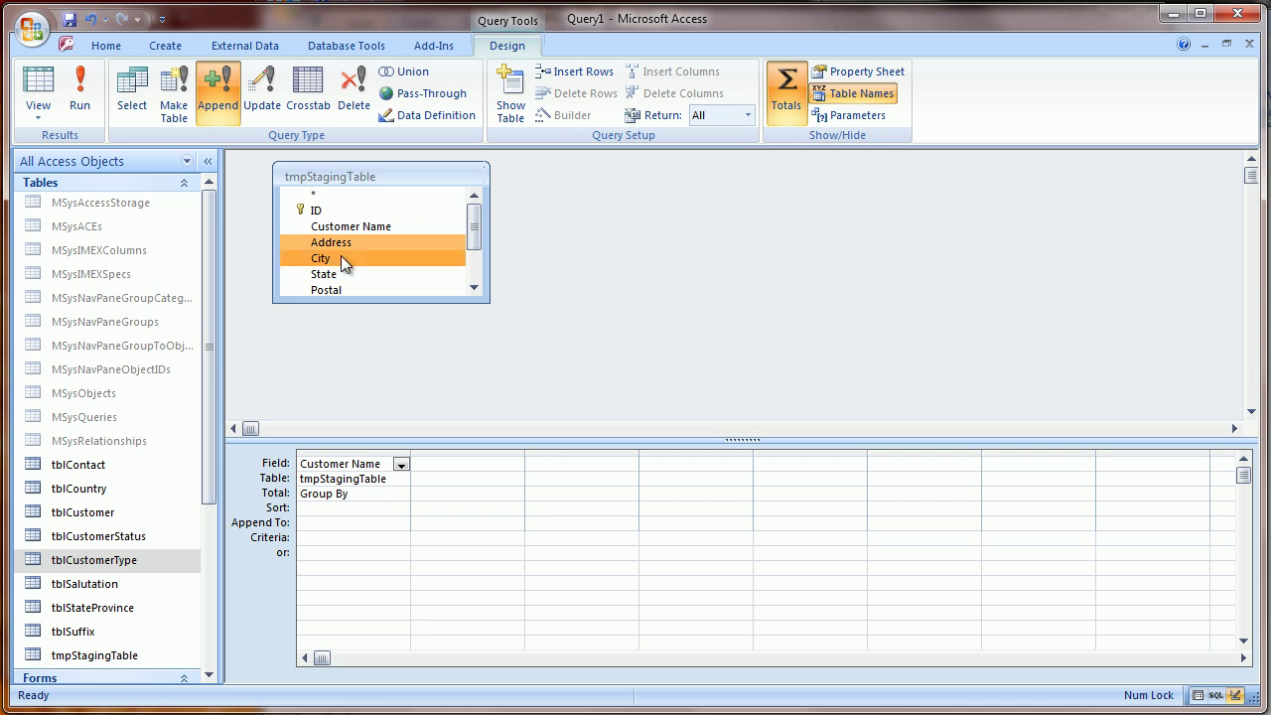
{"action": "left_click", "coordinate": [334, 287], "text": "ctrl"}
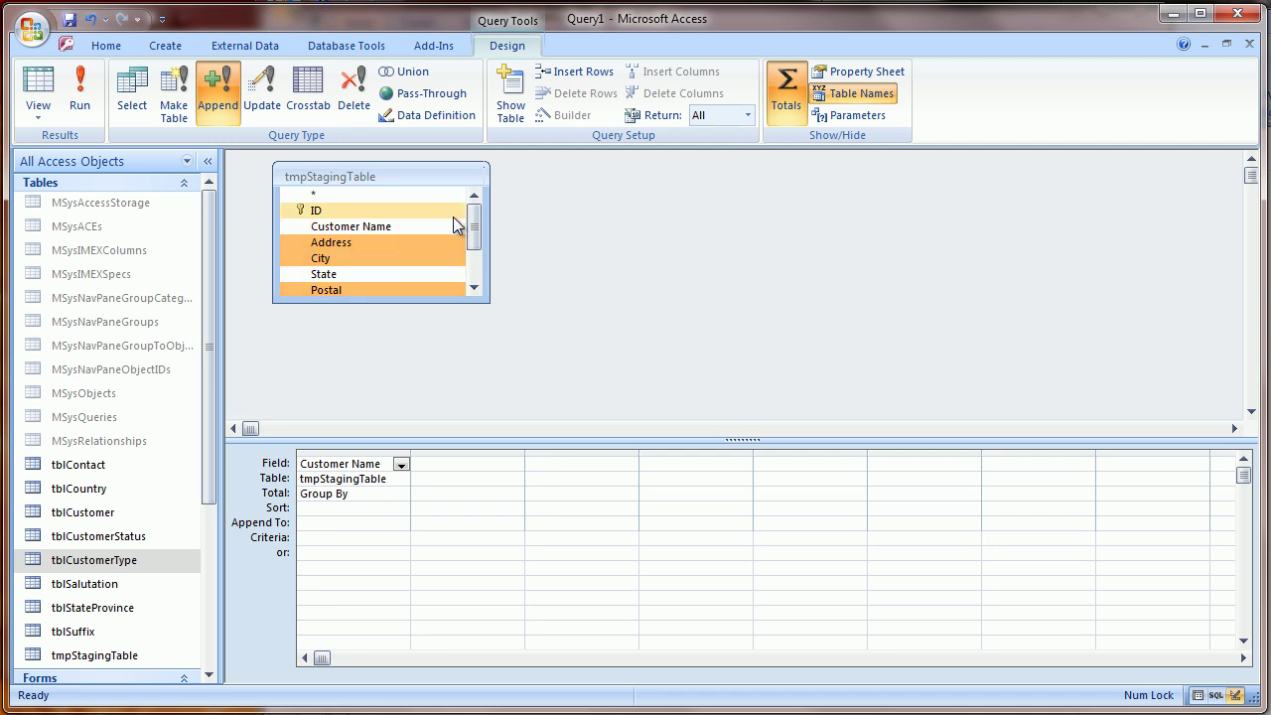
{"action": "left_click_drag", "start_coordinate": [473, 232], "coordinate": [474, 252]}
{"action": "left_click_drag", "start_coordinate": [375, 208], "coordinate": [466, 478]}
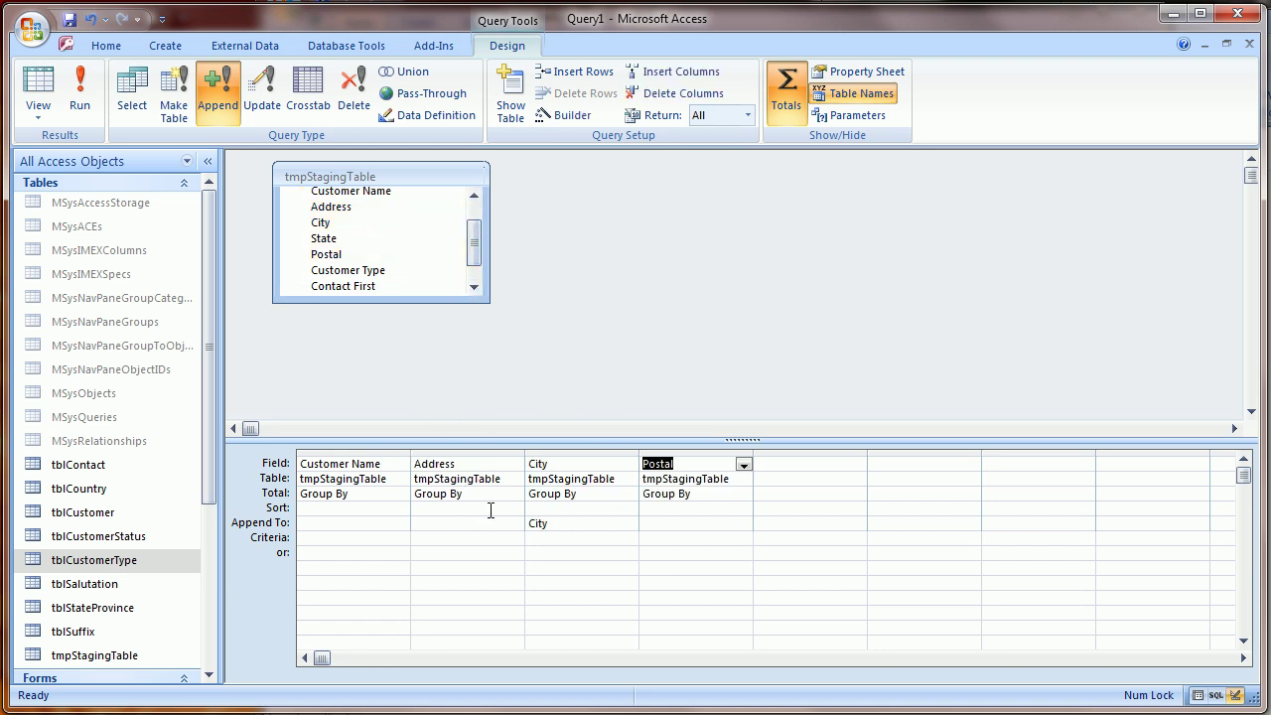
- Append City, Address, Customer Name and Postal into City, MailingAddress, CustomerName and PostalCode
{"action": "left_click", "coordinate": [572, 530]}
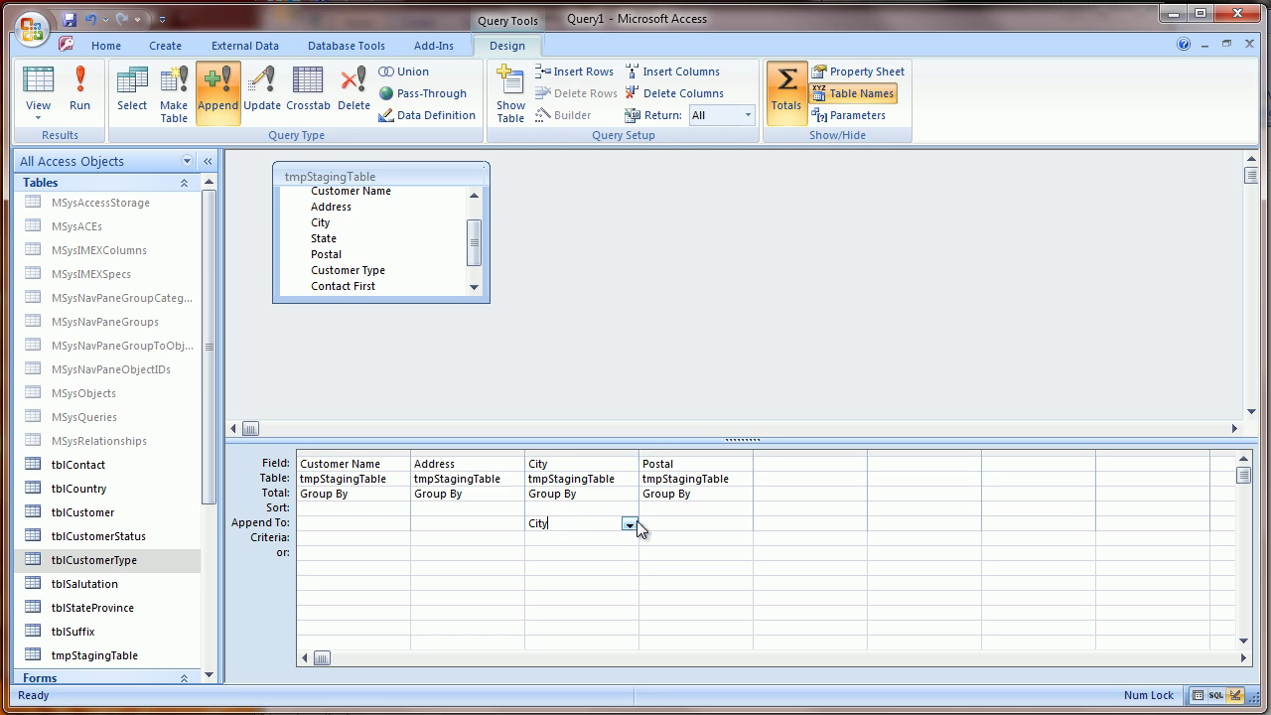
{"action": "left_click", "coordinate": [634, 524]}
{"action": "left_click", "coordinate": [628, 525]}
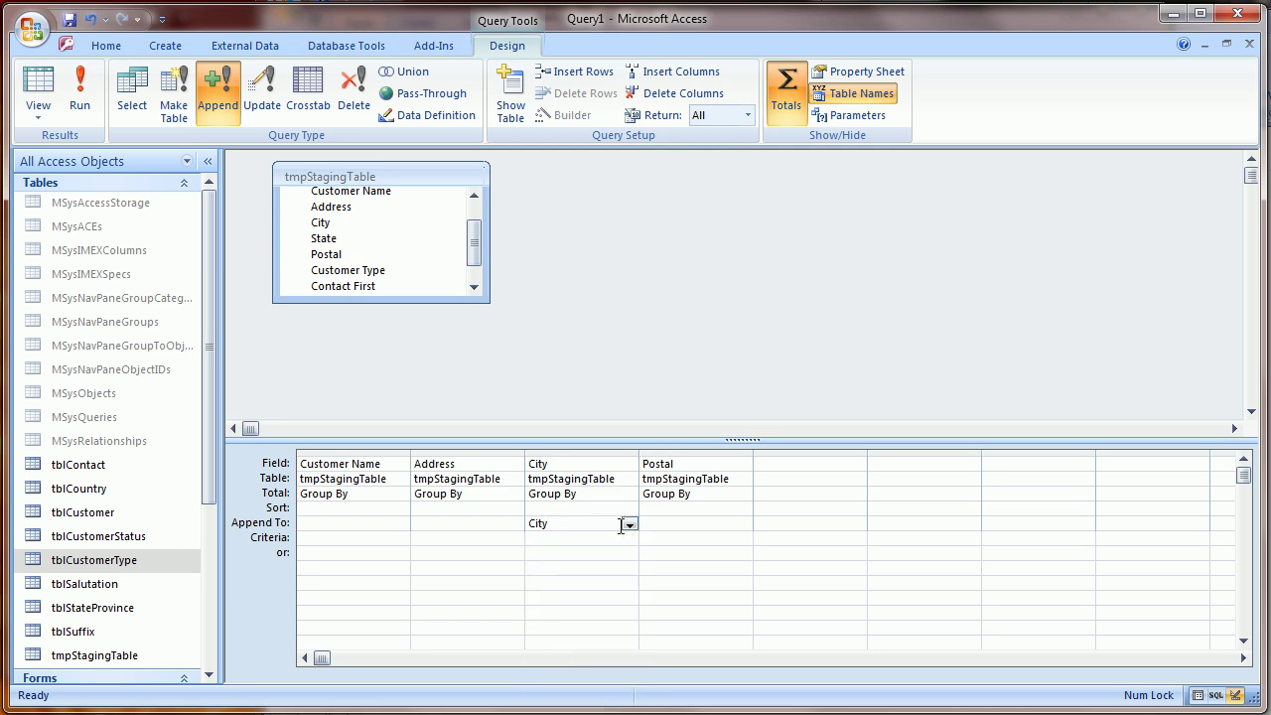
{"action": "left_click", "coordinate": [516, 523]}
{"action": "left_click", "coordinate": [487, 593]}
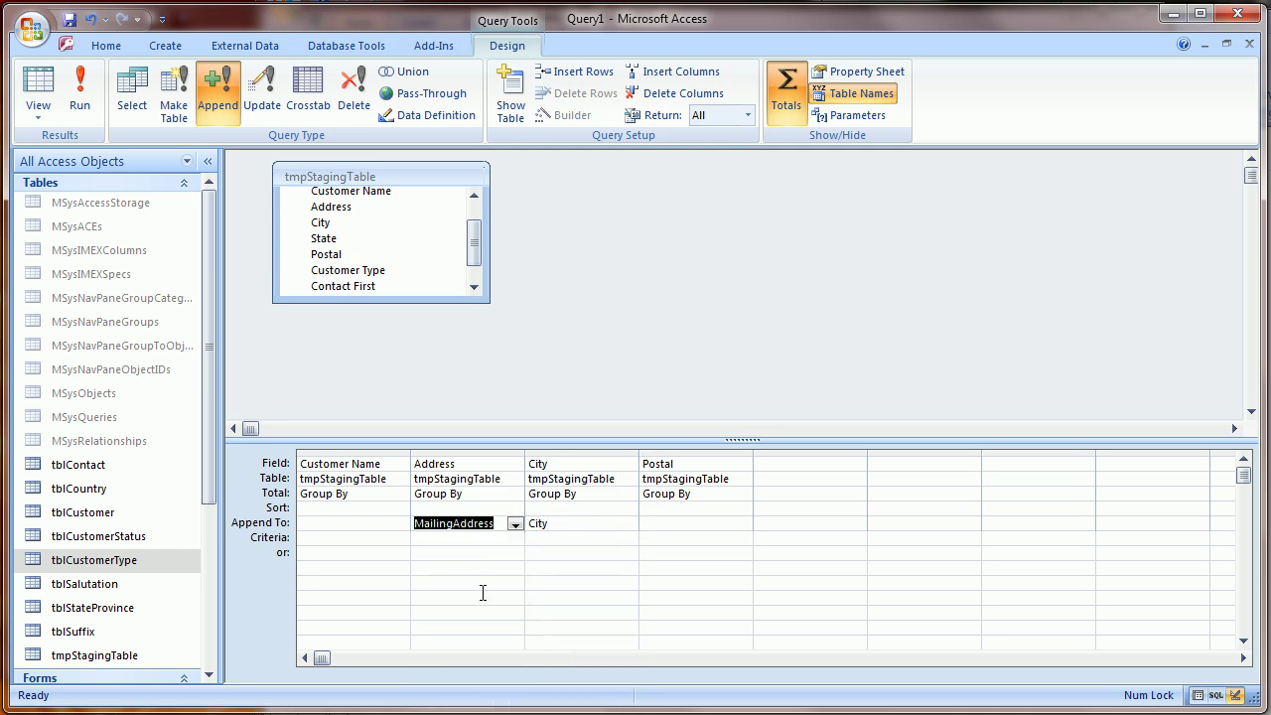
{"action": "left_click", "coordinate": [385, 520]}
{"action": "left_click", "coordinate": [401, 526]}
{"action": "left_click", "coordinate": [388, 551]}
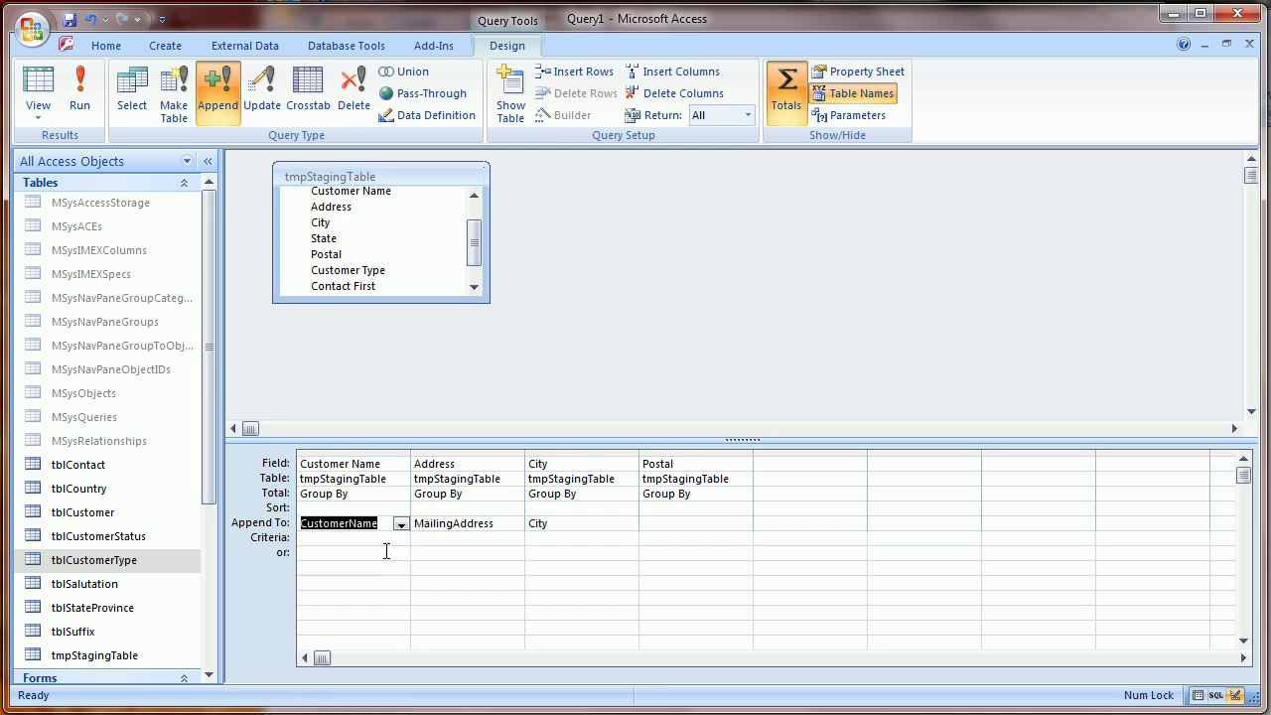
{"action": "left_click", "coordinate": [675, 527]}
{"action": "left_click", "coordinate": [743, 526]}
{"action": "left_click", "coordinate": [674, 650]}
{"action": "scroll", "coordinate": [347, 248], "scroll_direction": "down", "scroll_amount": 1}
{"action": "left_click", "coordinate": [348, 254]}
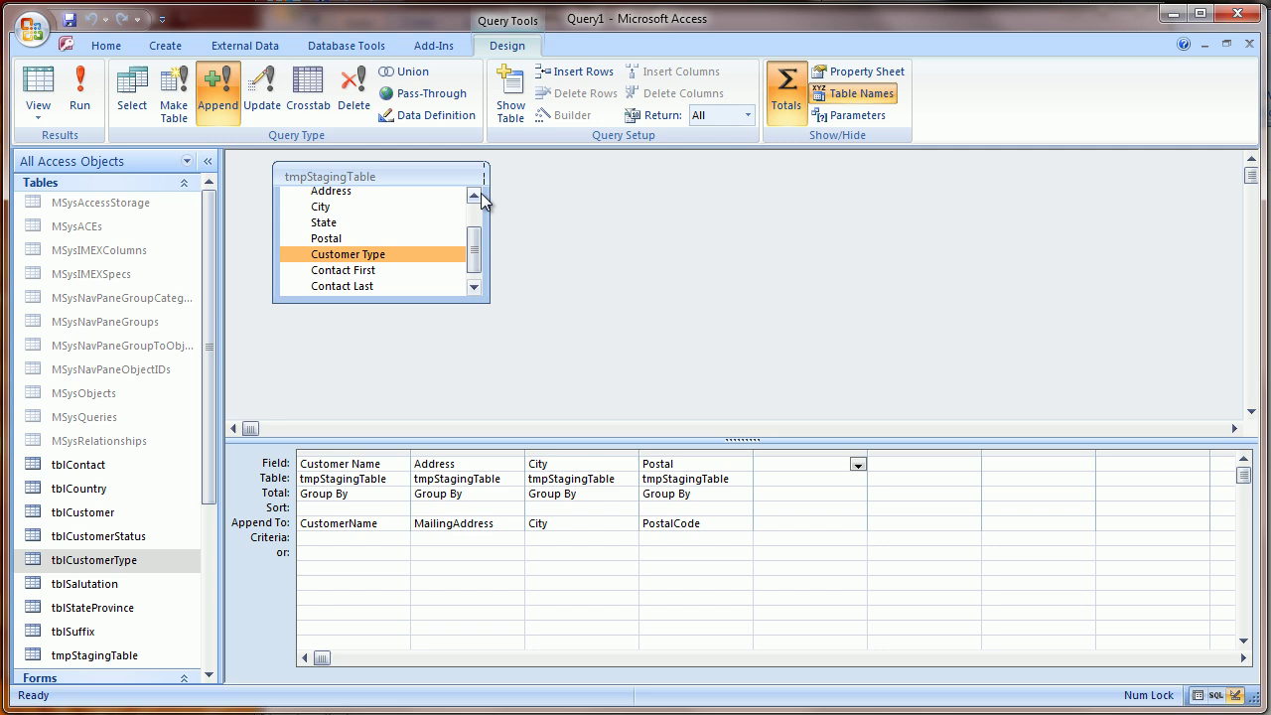
- Add tblCustomerType and tblStateProvince to the query and arrange them
{"action": "left_click", "coordinate": [508, 107]}
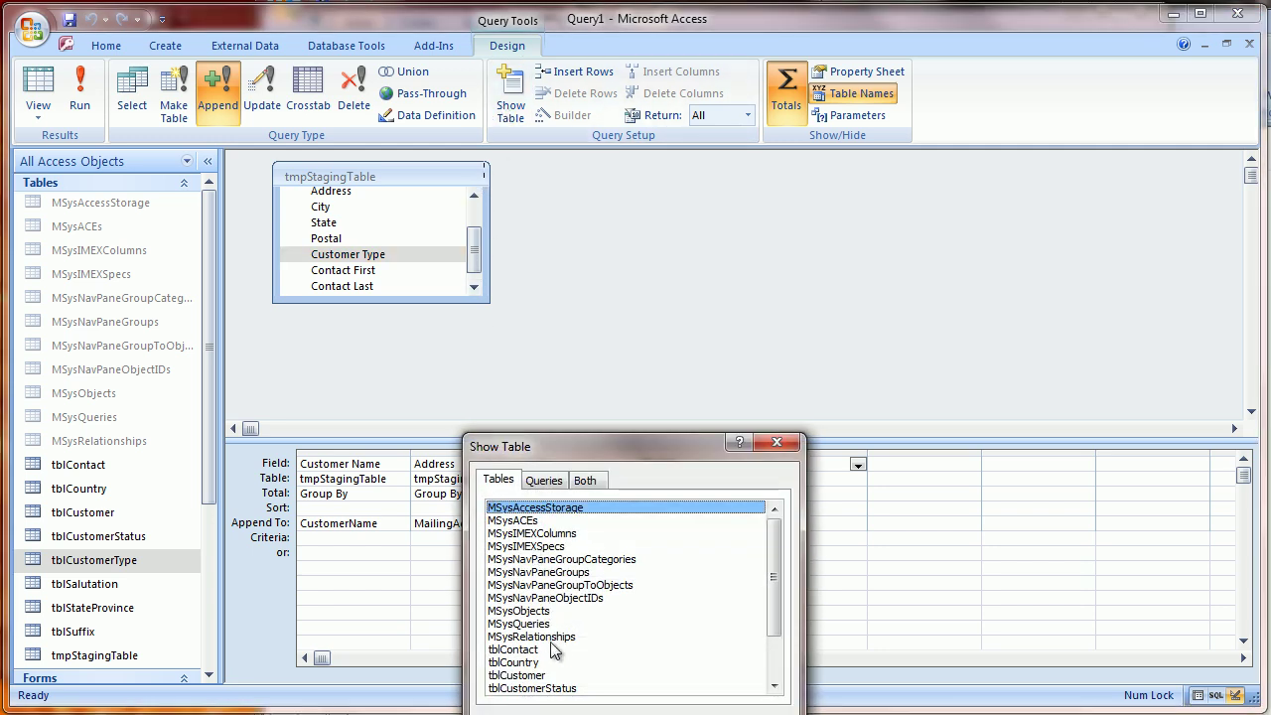
{"action": "left_click", "coordinate": [544, 690]}
{"action": "double_click", "coordinate": [551, 637]}
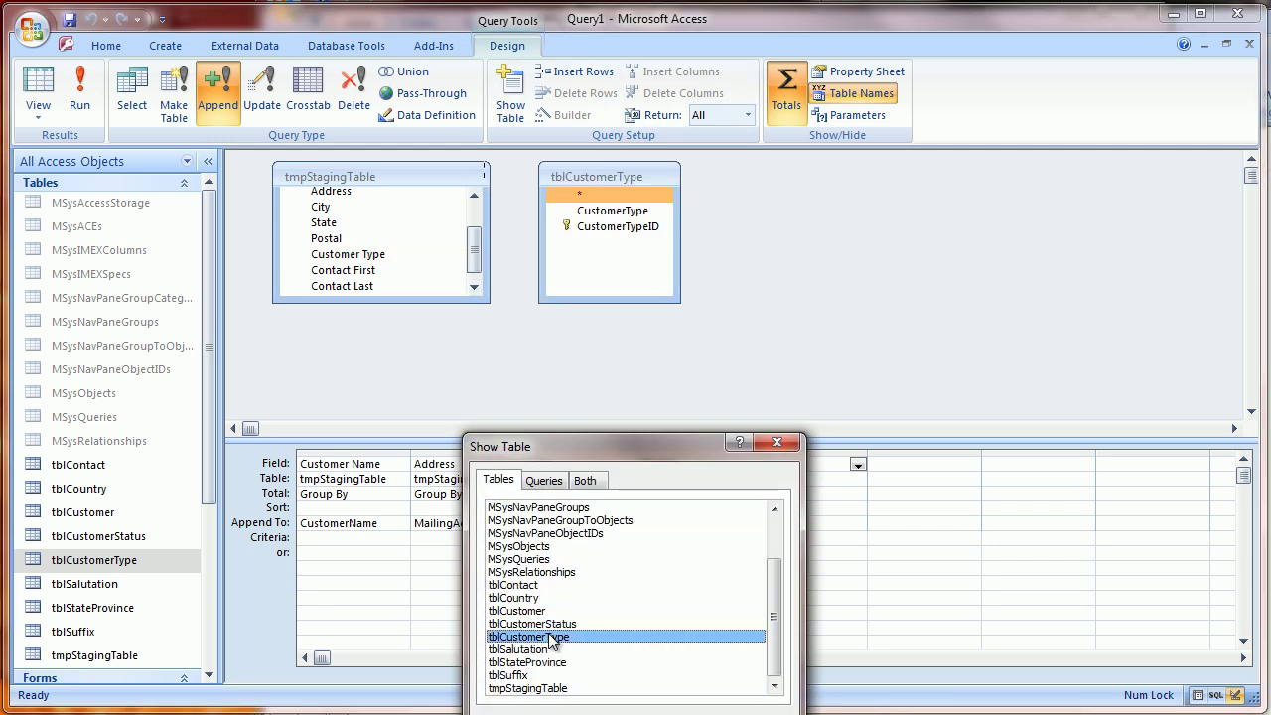
{"action": "double_click", "coordinate": [551, 662]}
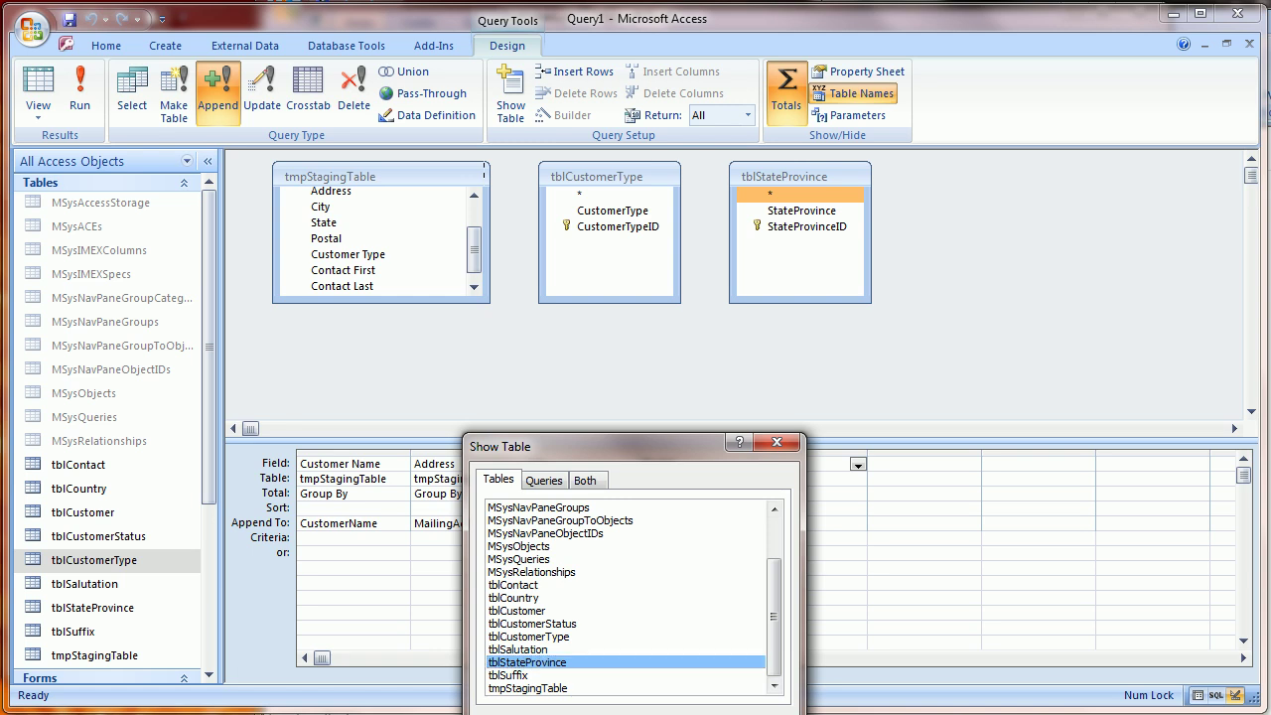
{"action": "left_click", "coordinate": [776, 442]}
{"action": "left_click_drag", "start_coordinate": [601, 181], "coordinate": [368, 248]}
{"action": "left_click", "coordinate": [594, 368]}
- Join staging State to StateProvince and add StateProvinceID and CustomerTypeID as grid columns
{"action": "left_click_drag", "start_coordinate": [475, 249], "coordinate": [475, 226]}
{"action": "left_click", "coordinate": [356, 244]}
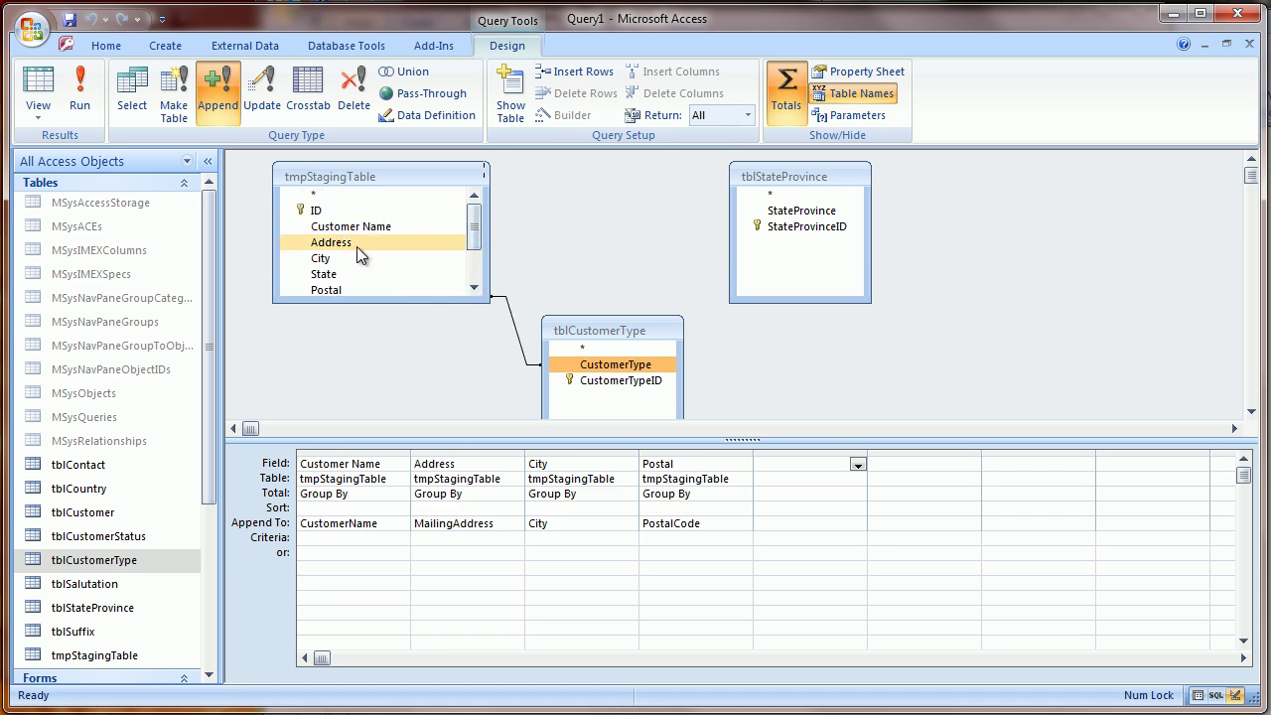
{"action": "left_click", "coordinate": [336, 261]}
{"action": "left_click_drag", "start_coordinate": [335, 274], "coordinate": [803, 466]}
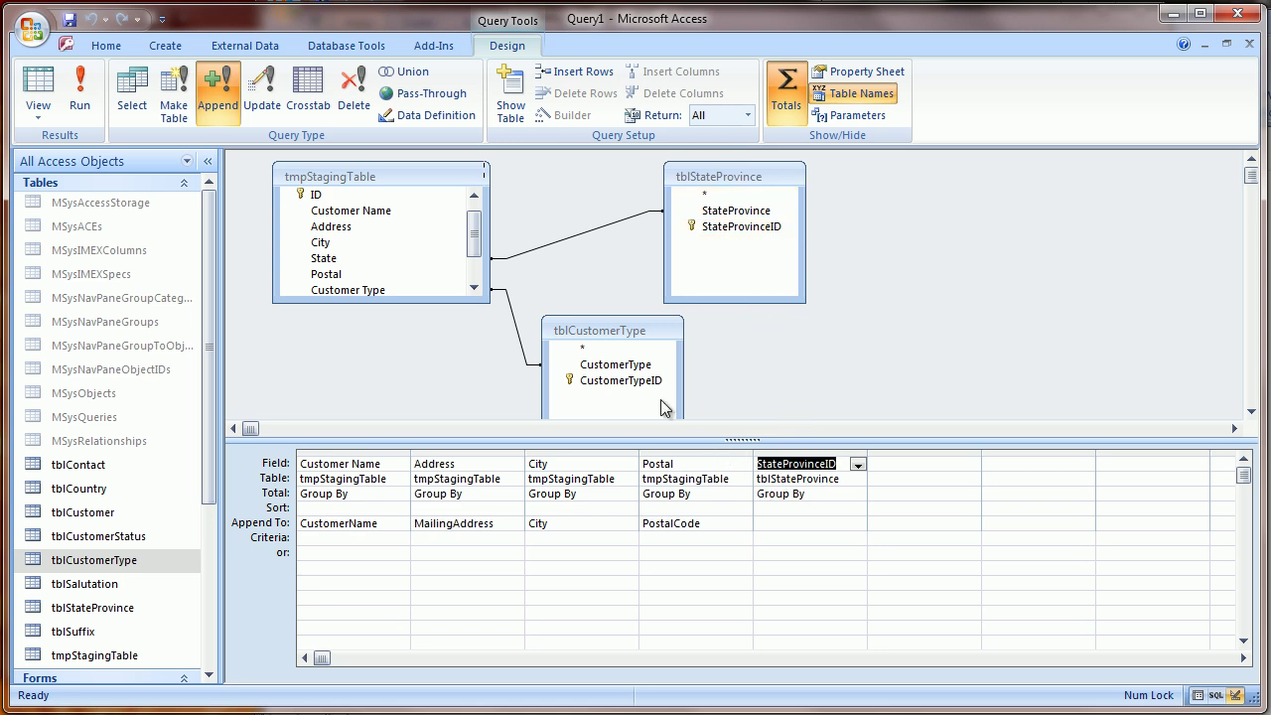
{"action": "left_click_drag", "start_coordinate": [641, 386], "coordinate": [906, 465]}
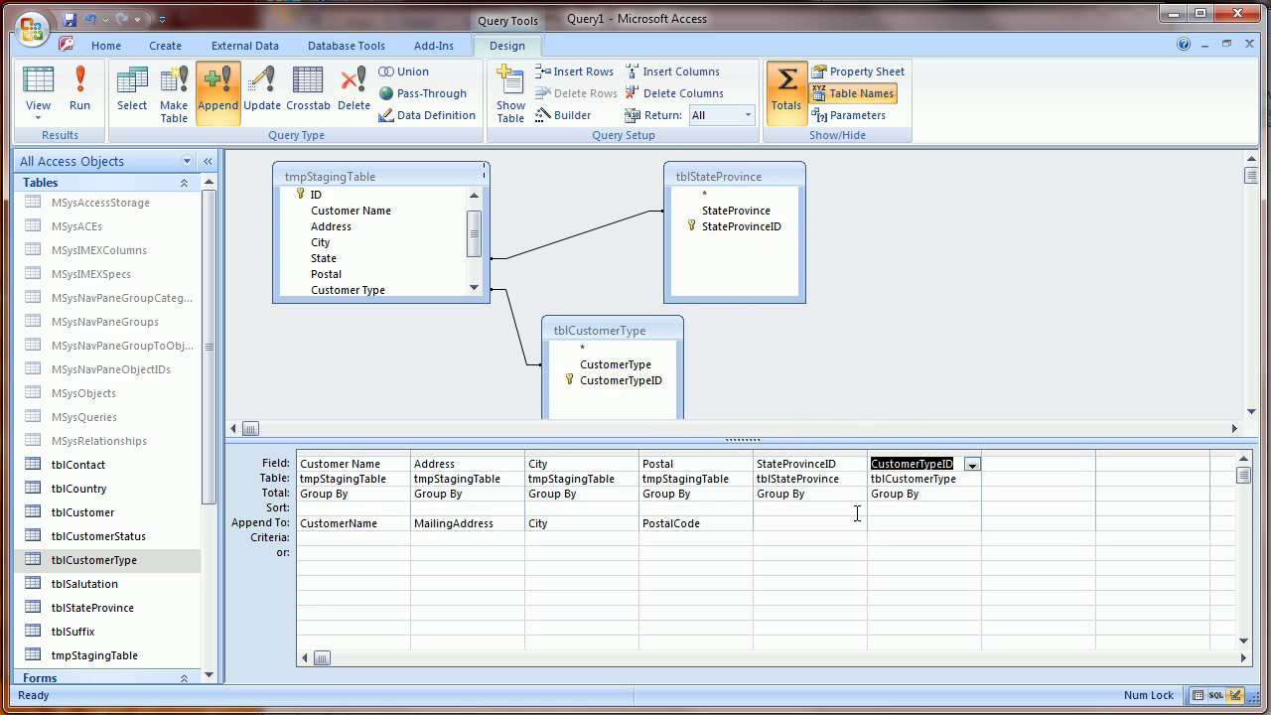
- Append StateProvinceID to fk_StateProvinceID and CustomerTypeID to fk_CustomerTypeID, then preview the datasheet
{"action": "left_click", "coordinate": [816, 524]}
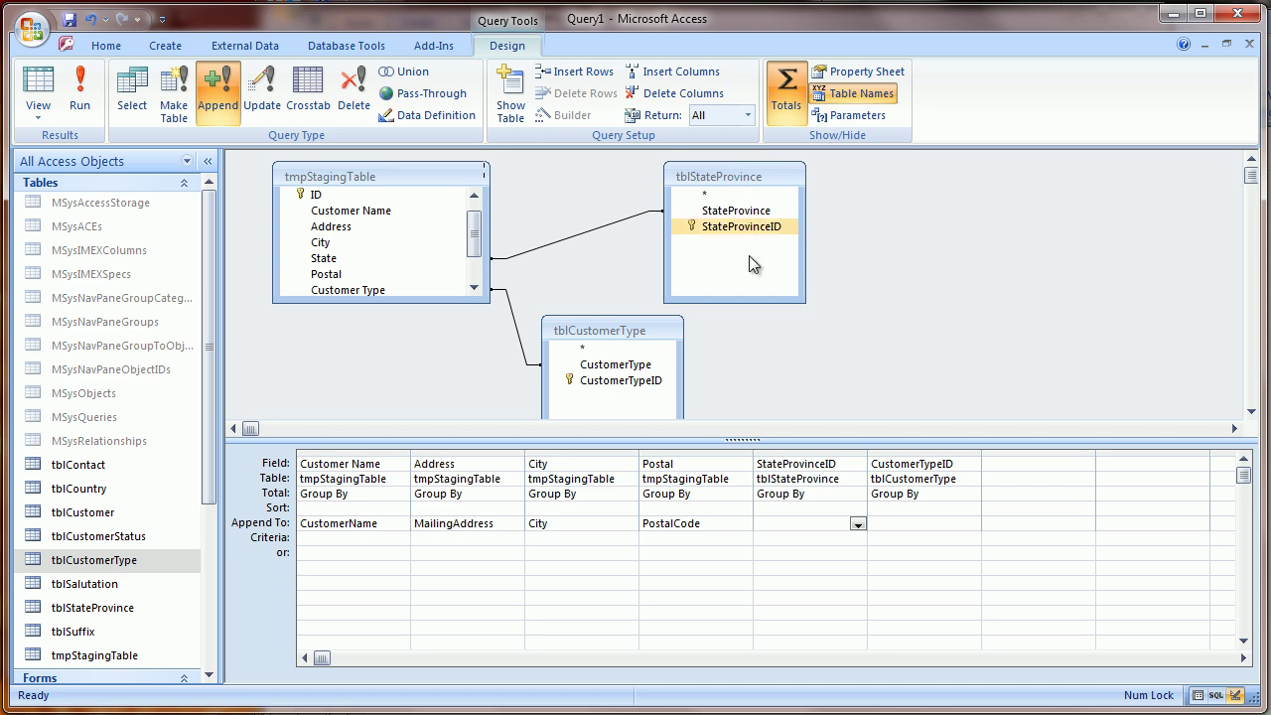
{"action": "left_click", "coordinate": [858, 523]}
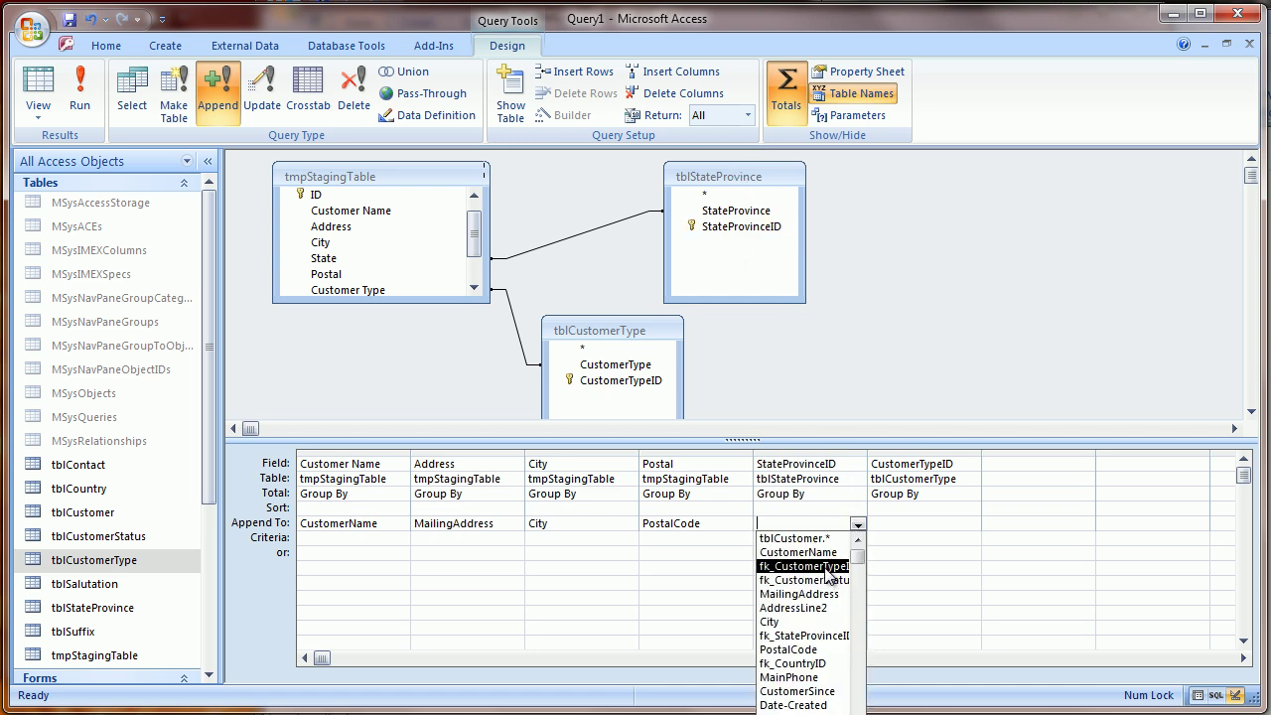
{"action": "left_click", "coordinate": [804, 635]}
{"action": "left_click", "coordinate": [971, 523]}
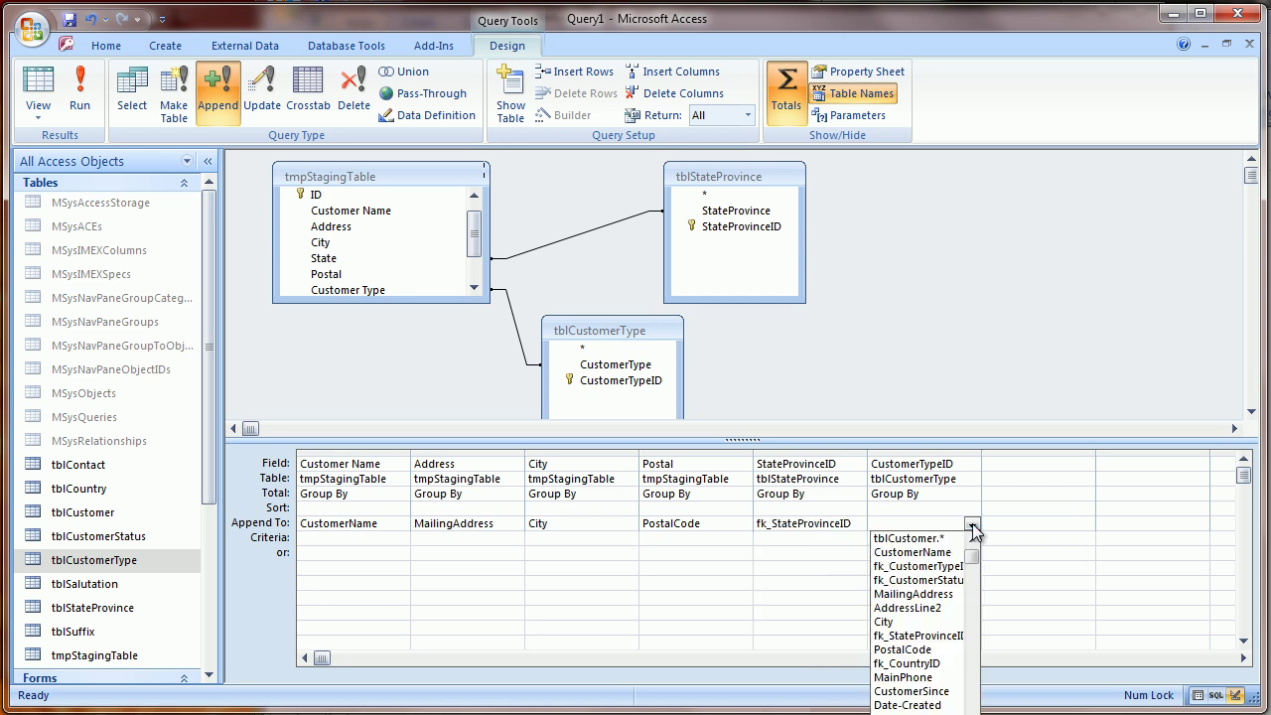
{"action": "left_click", "coordinate": [950, 566]}
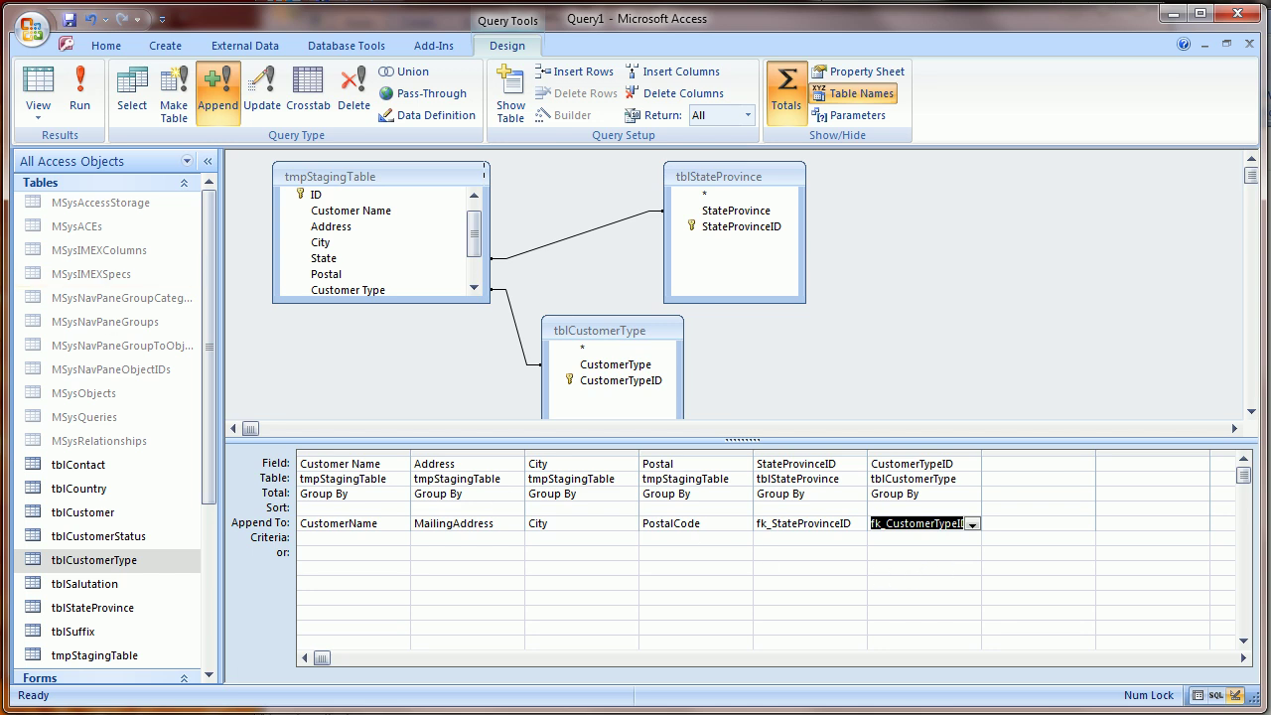
{"action": "left_click", "coordinate": [33, 86]}
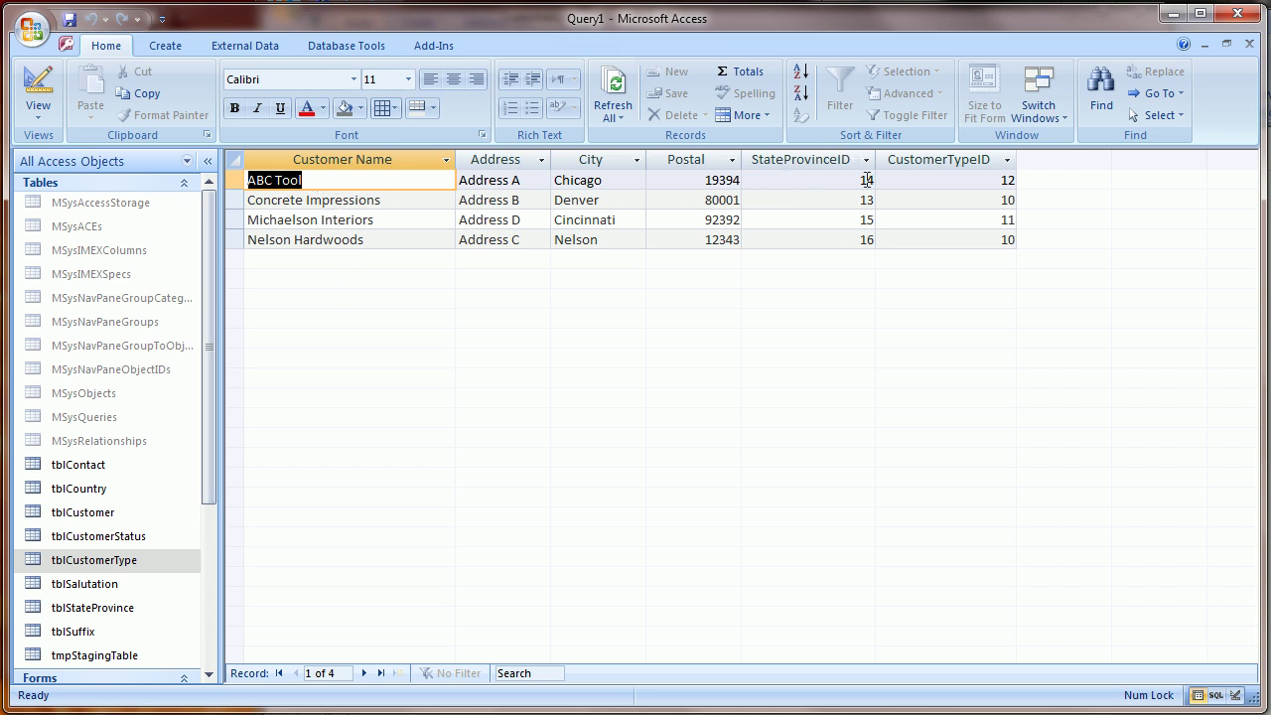
- Check the StateProvinceID and CustomerTypeID values in the datasheet preview rows
{"action": "double_click", "coordinate": [866, 180]}
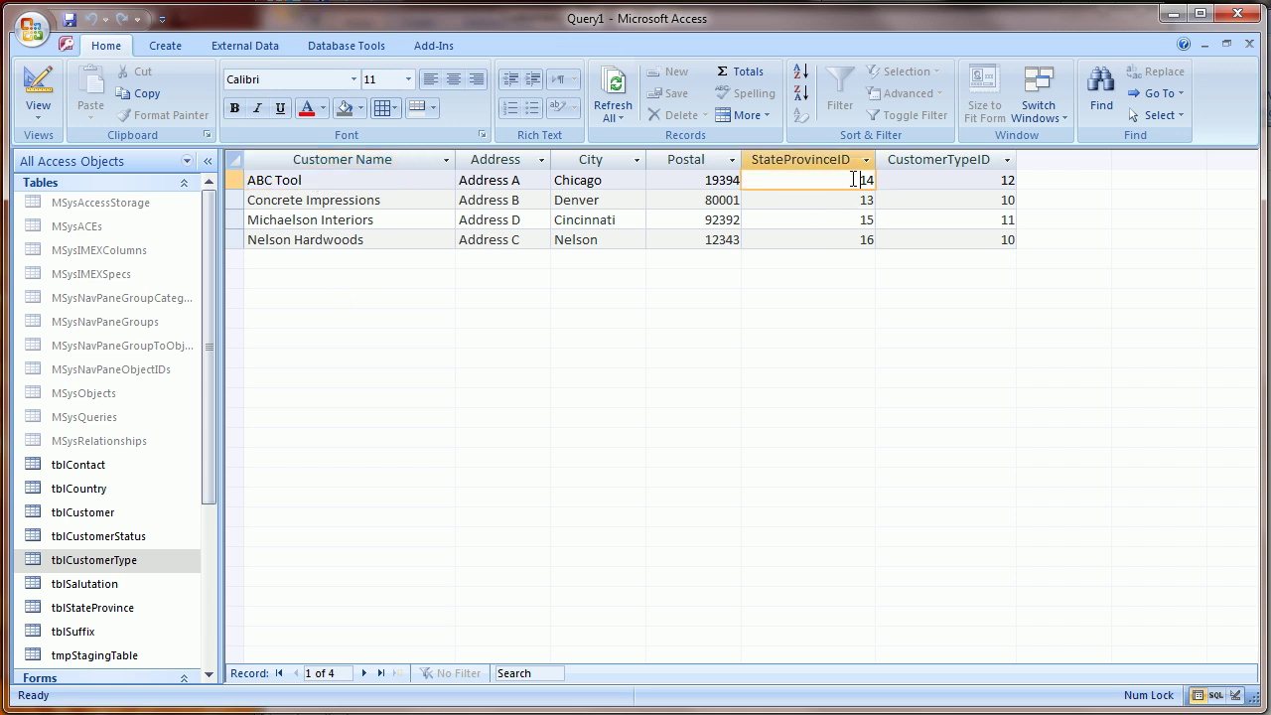
{"action": "left_click", "coordinate": [860, 199]}
{"action": "left_click", "coordinate": [854, 242]}
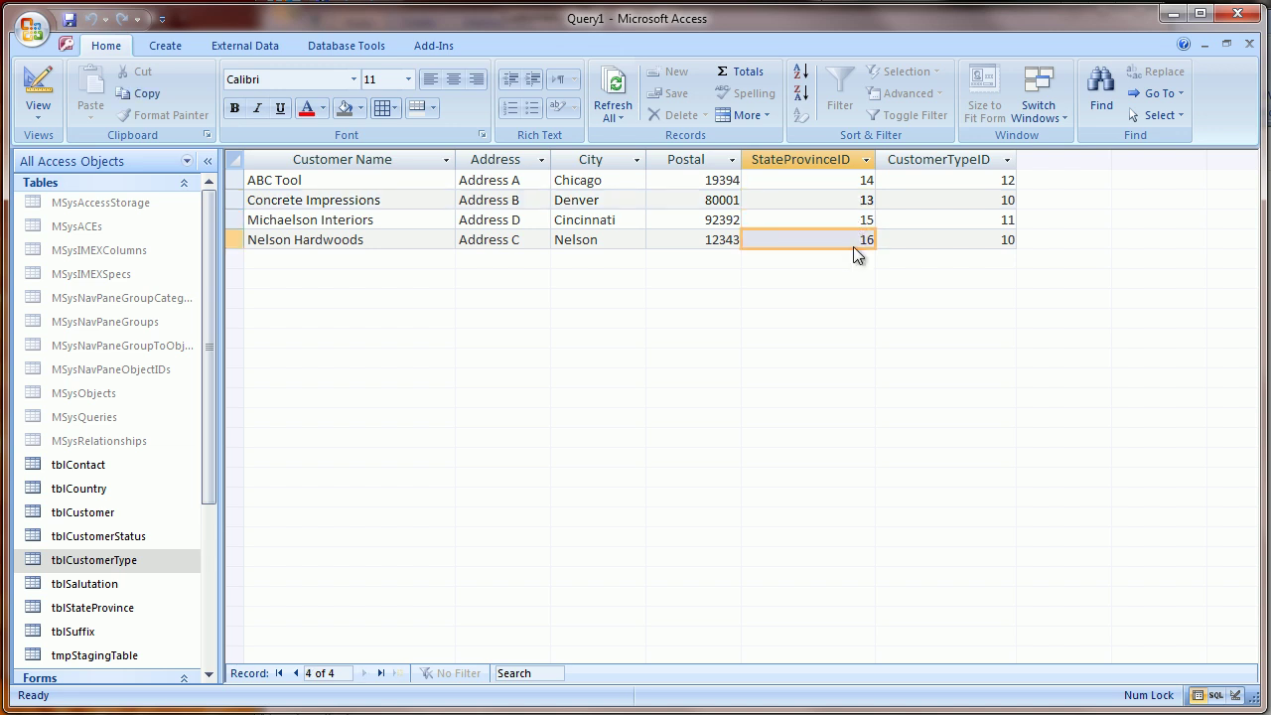
{"action": "left_click", "coordinate": [939, 185]}
{"action": "left_click", "coordinate": [953, 204]}
- Return to Design view and confirm in the Customers form that ABC Tool has type Tools
{"action": "left_click", "coordinate": [38, 83]}
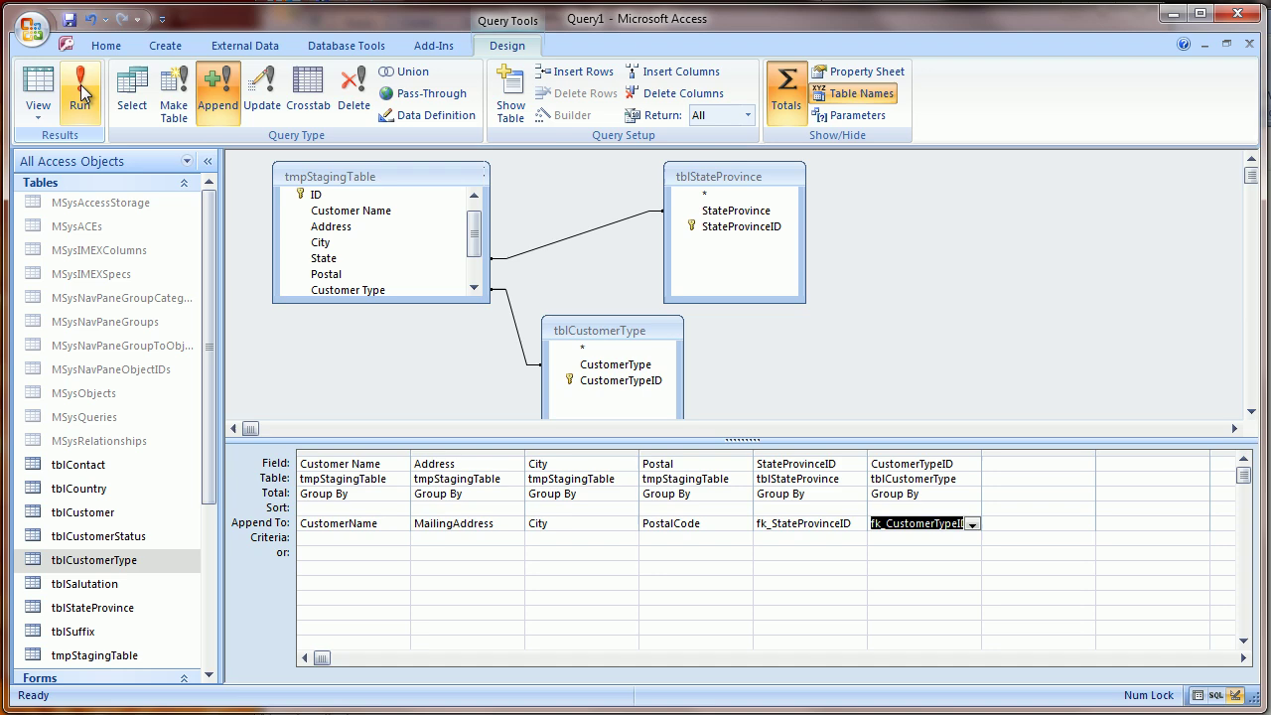
{"action": "left_click_drag", "start_coordinate": [210, 212], "coordinate": [206, 370]}
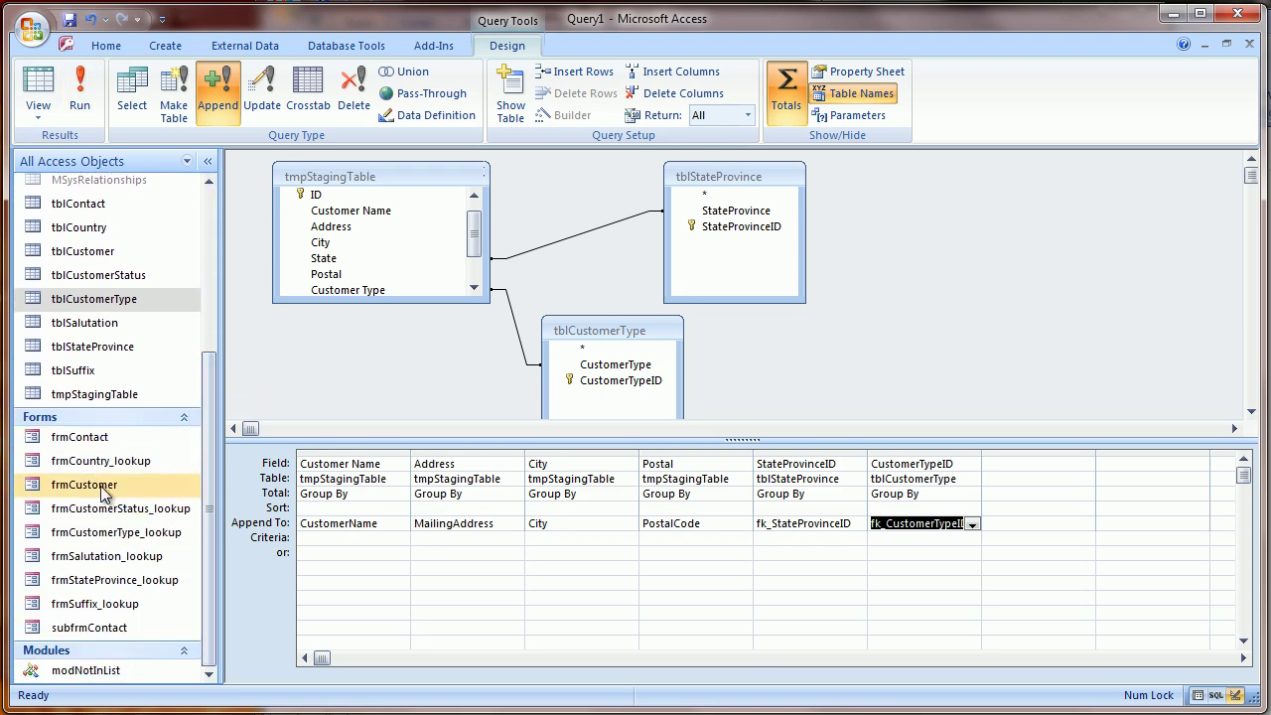
{"action": "left_click", "coordinate": [104, 487]}
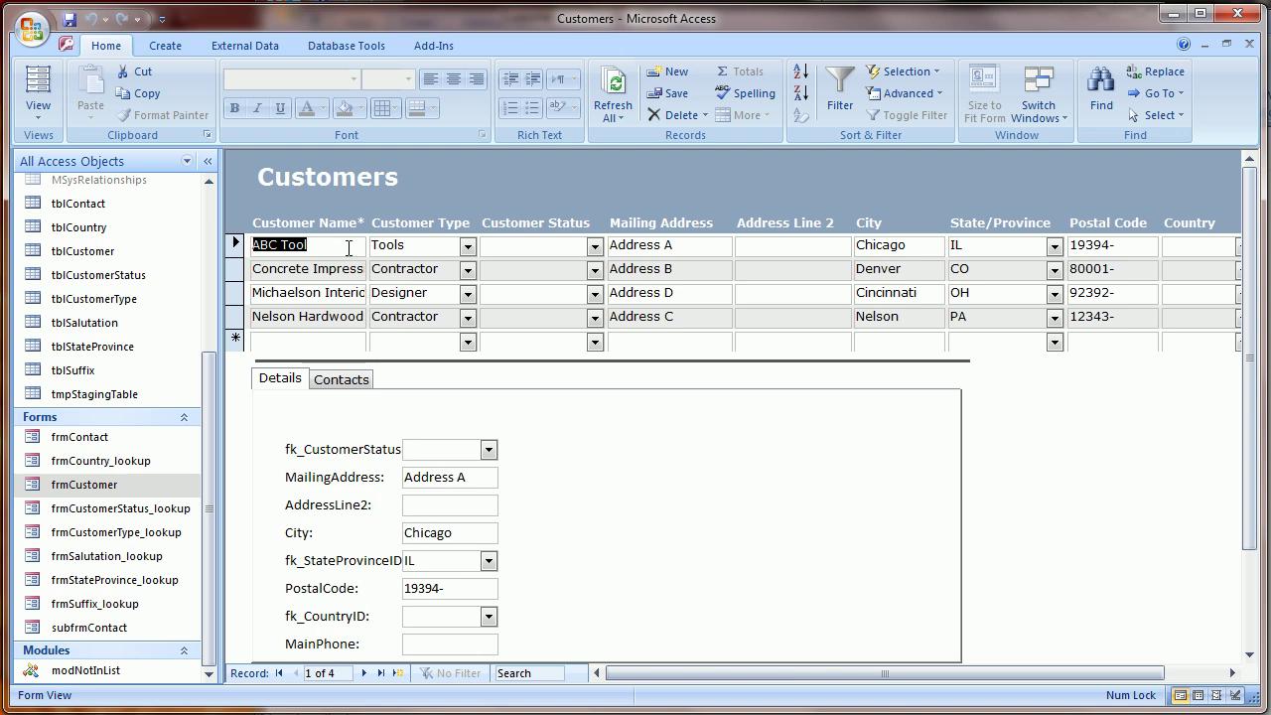
{"action": "left_click", "coordinate": [348, 248]}
{"action": "left_click", "coordinate": [466, 247]}
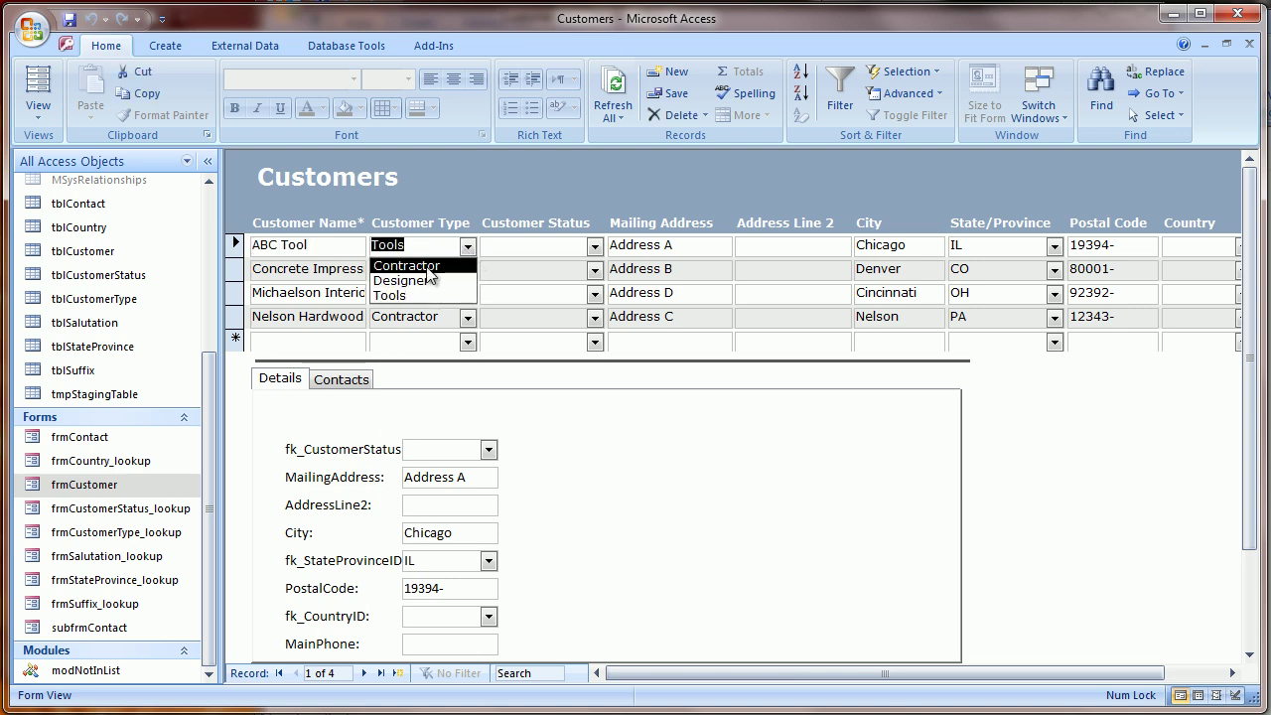
{"action": "left_click", "coordinate": [363, 252]}
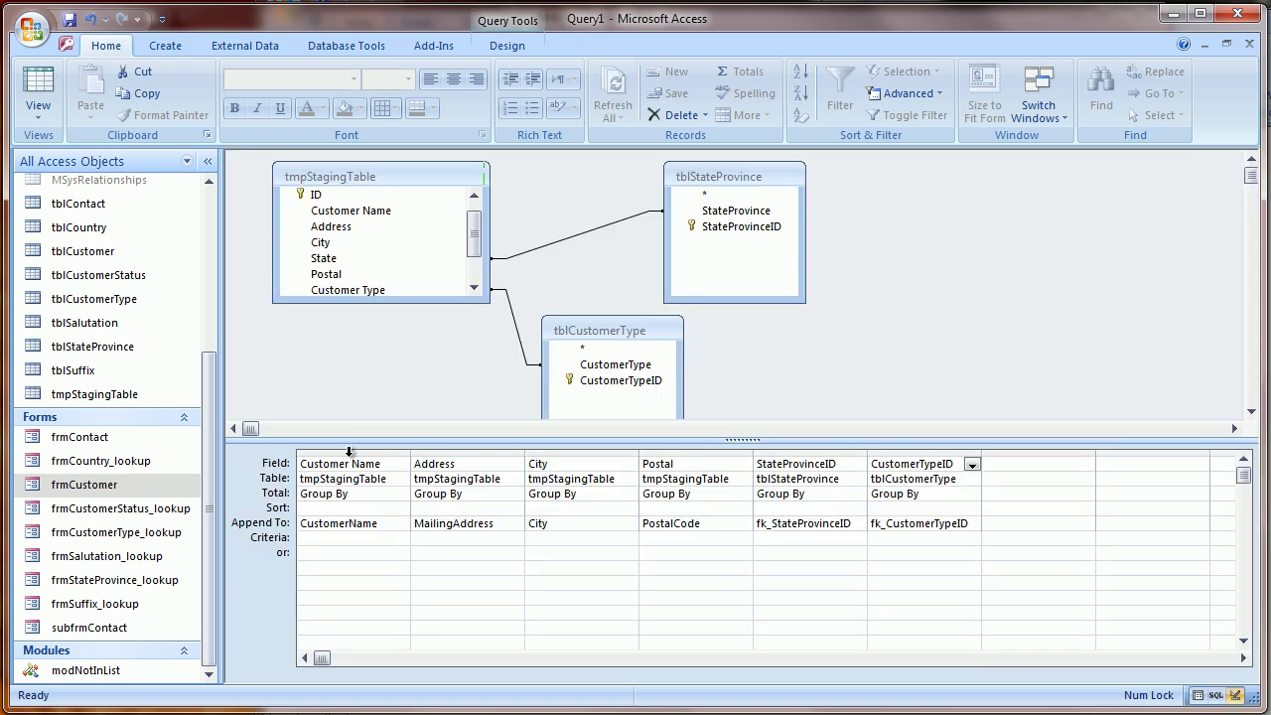
{"action": "left_click_drag", "start_coordinate": [353, 453], "coordinate": [880, 413]}
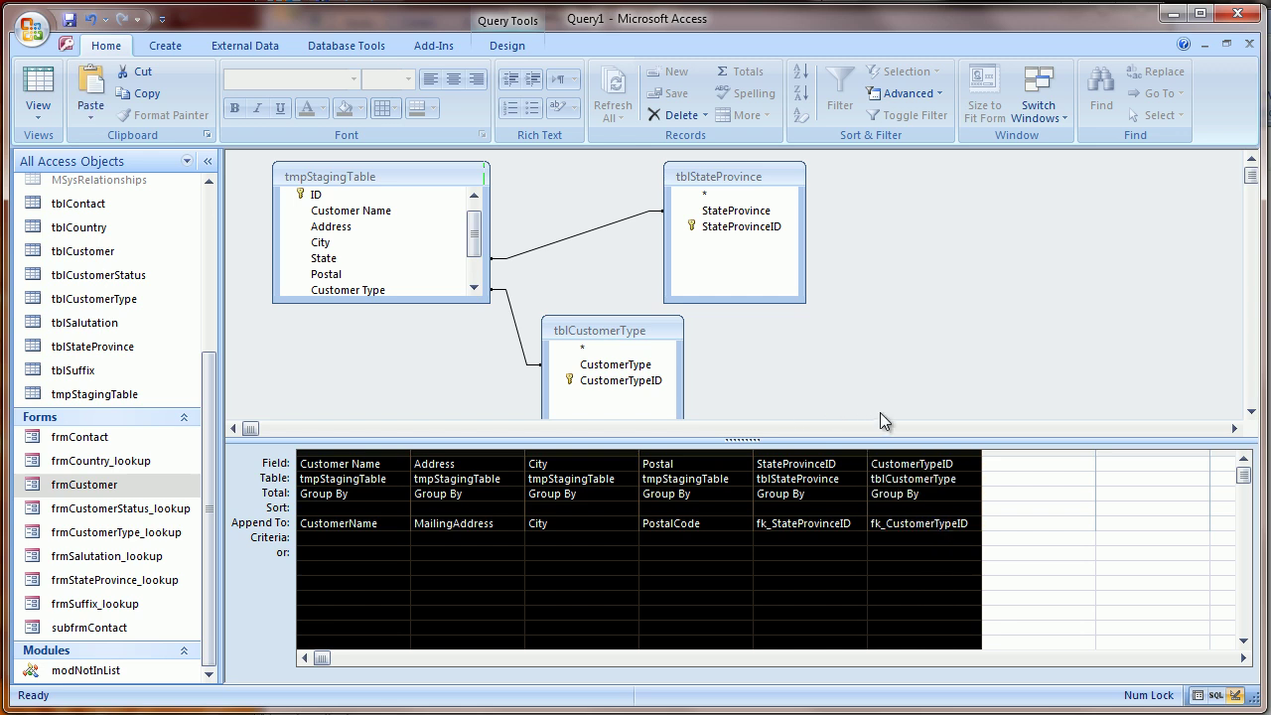
- Clear the query grid and remove the state and customer type lookup tables
{"action": "key", "text": "Delete"}
{"action": "left_click", "coordinate": [771, 208]}
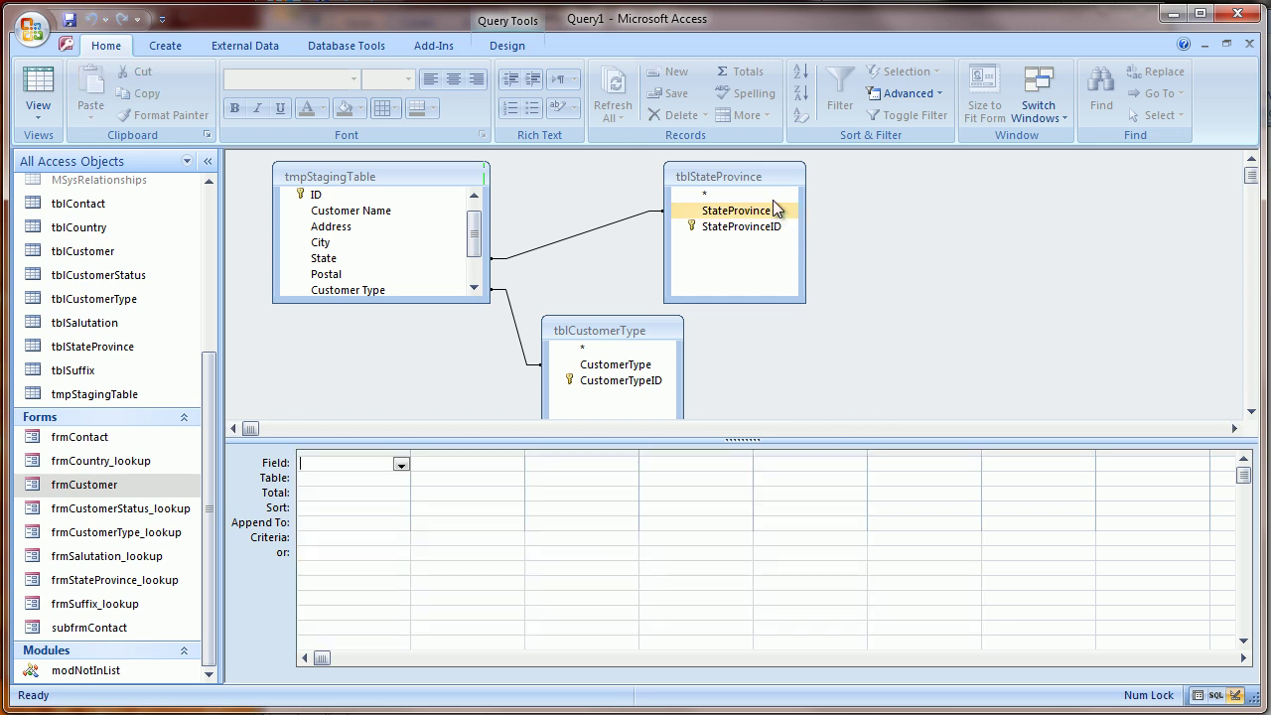
{"action": "right_click", "coordinate": [768, 174]}
{"action": "left_click", "coordinate": [772, 185]}
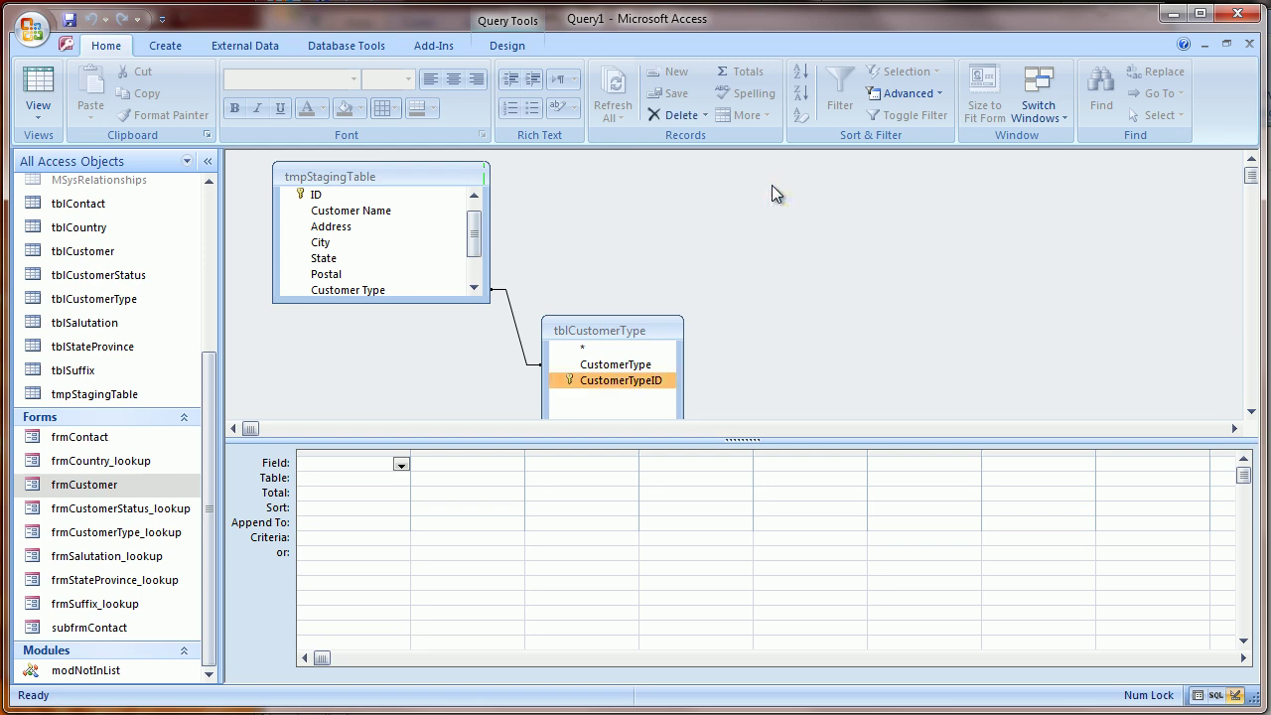
{"action": "right_click", "coordinate": [636, 325]}
{"action": "left_click", "coordinate": [655, 333]}
- Add tblCustomer to the query alongside the staging table
{"action": "left_click", "coordinate": [513, 52]}
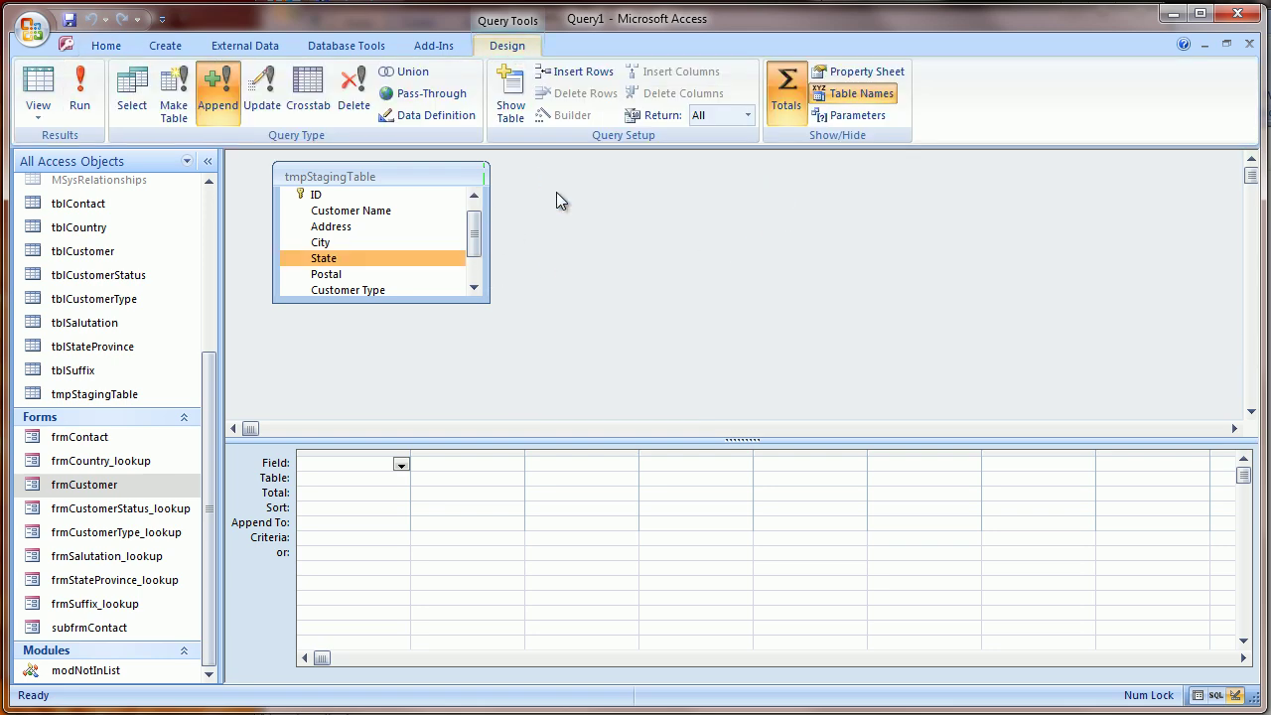
{"action": "left_click", "coordinate": [510, 100]}
{"action": "left_click_drag", "start_coordinate": [617, 623], "coordinate": [620, 636]}
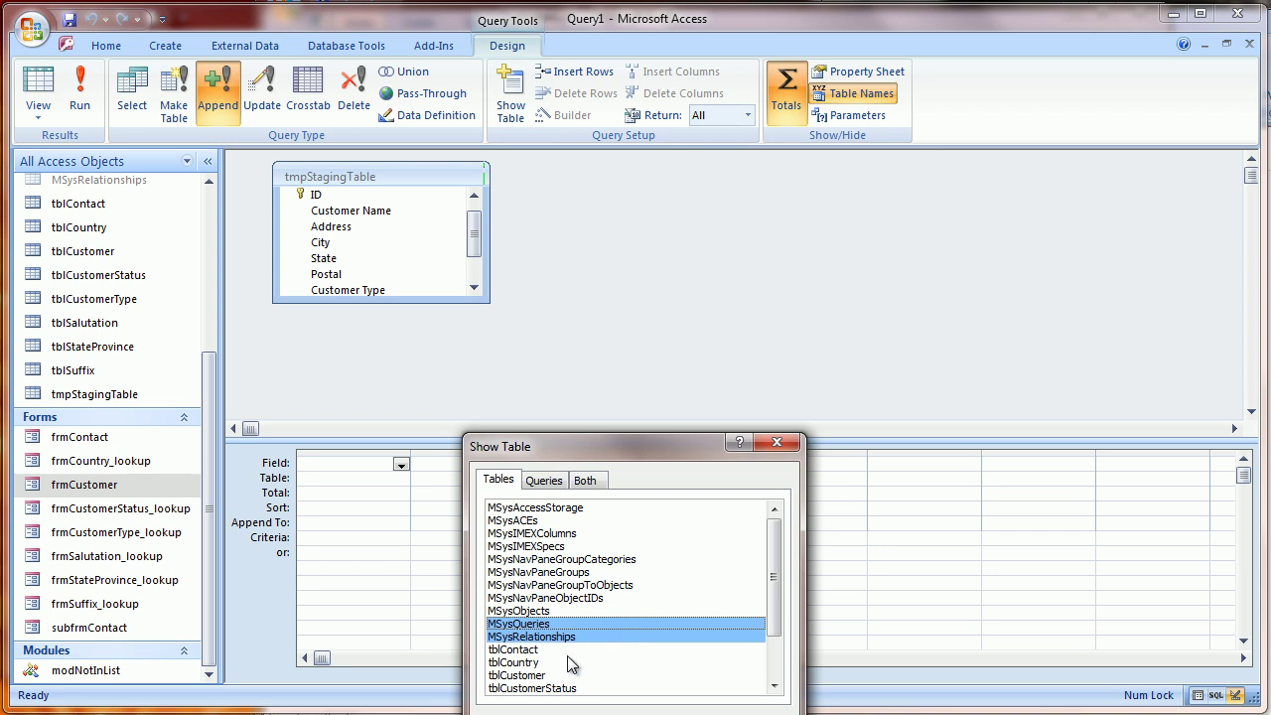
{"action": "double_click", "coordinate": [542, 675]}
{"action": "left_click", "coordinate": [776, 442]}
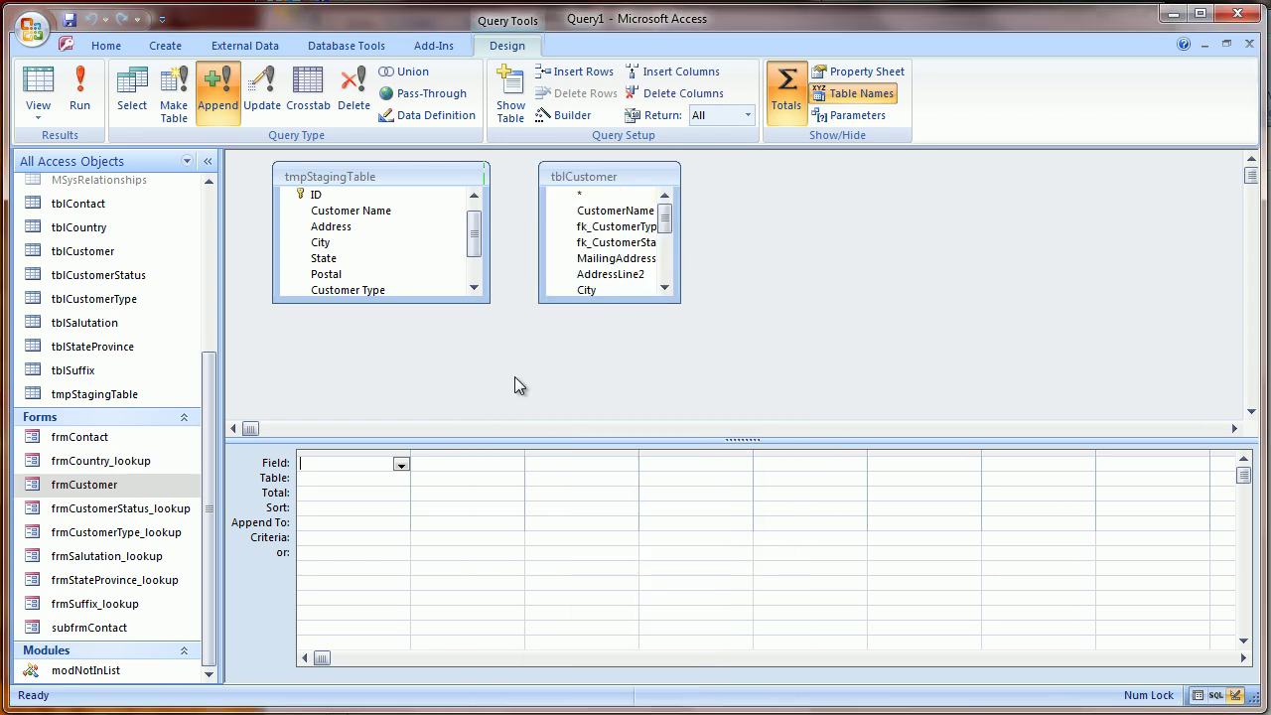
{"action": "left_click_drag", "start_coordinate": [370, 210], "coordinate": [600, 217]}
- Make it an append query targeting tblContact
{"action": "left_click", "coordinate": [219, 107]}
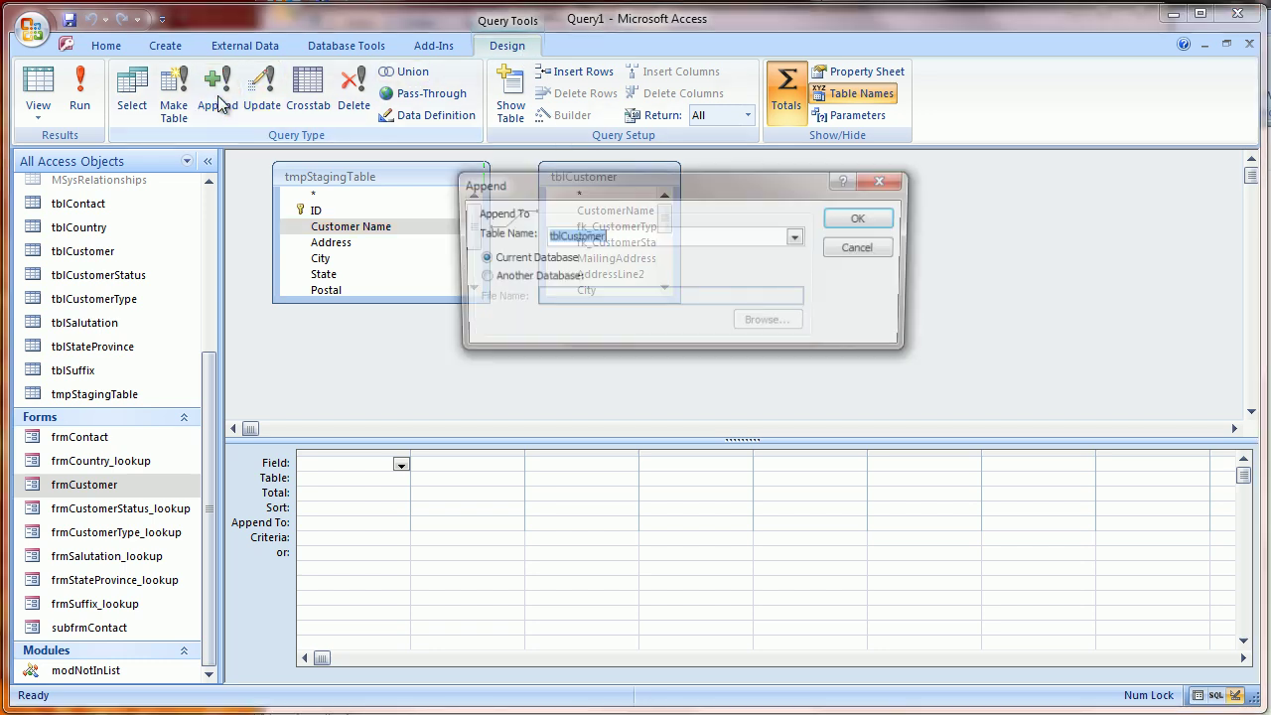
{"action": "left_click", "coordinate": [797, 237]}
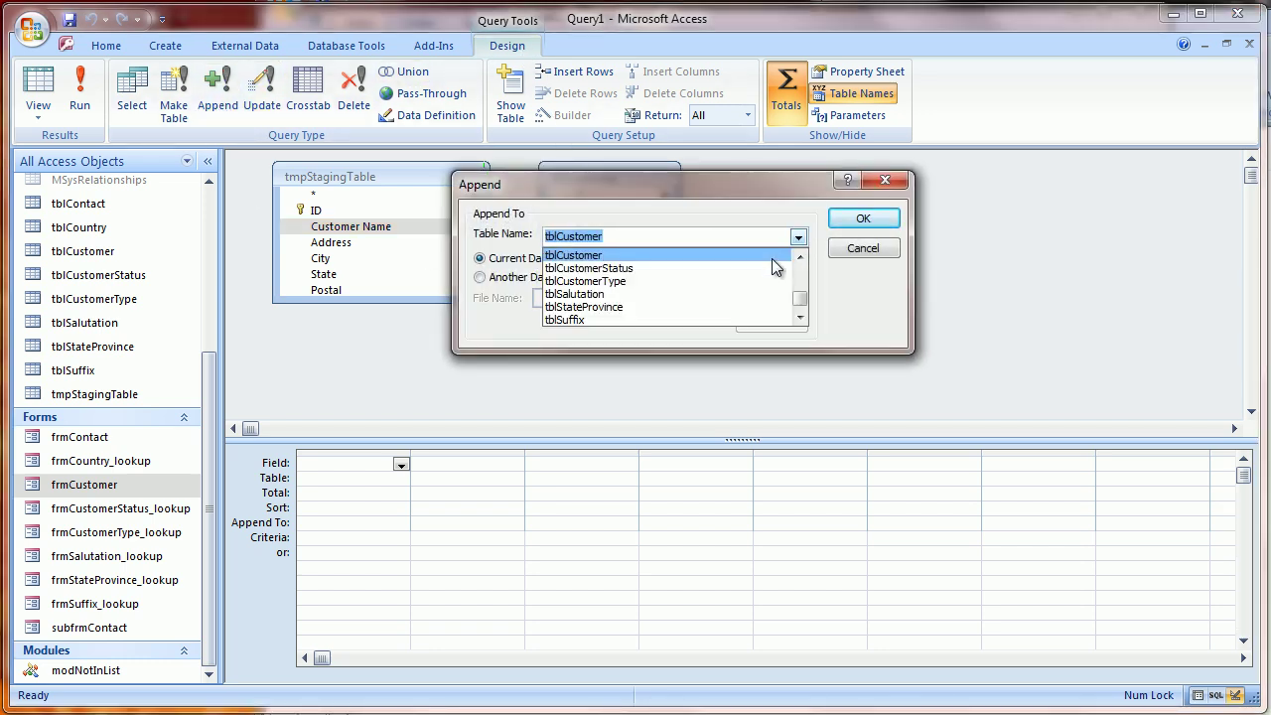
{"action": "scroll", "coordinate": [794, 263], "scroll_direction": "up", "scroll_amount": 3}
{"action": "left_click", "coordinate": [862, 219]}
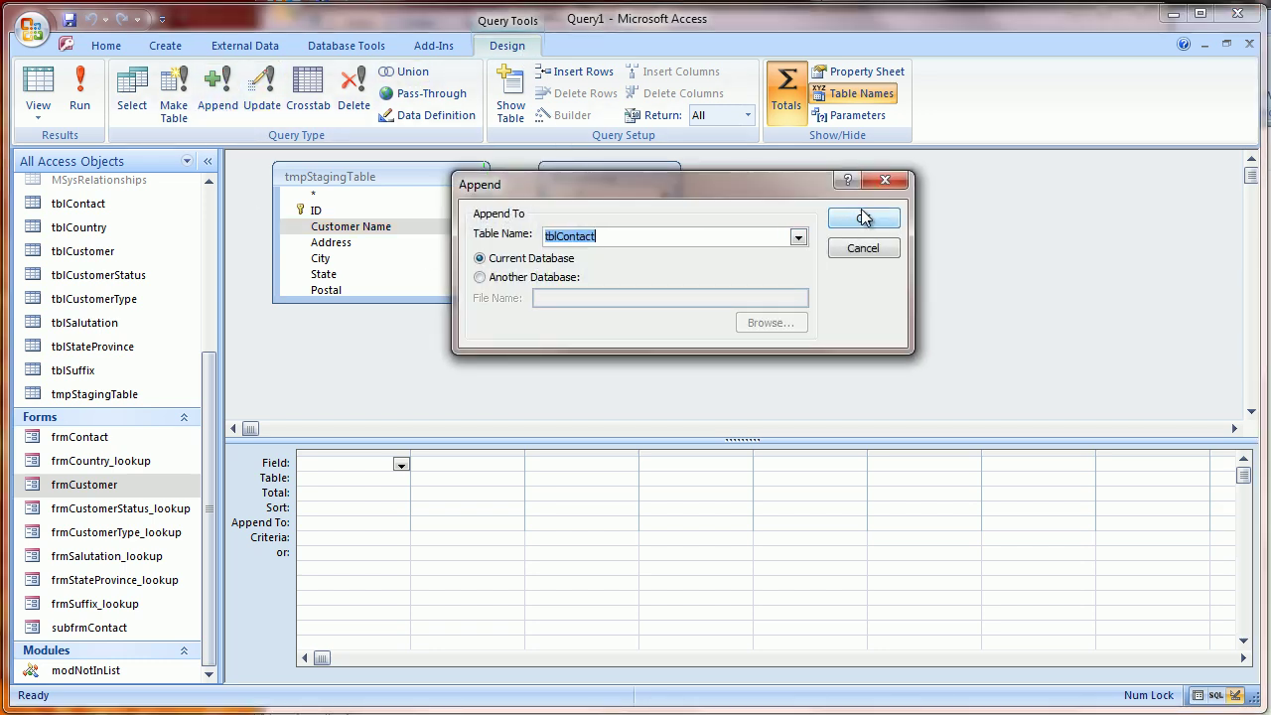
{"action": "left_click", "coordinate": [862, 218]}
- Enlarge the field lists and add Contact First, Contact Last and Contact Phone to the grid
{"action": "left_click_drag", "start_coordinate": [380, 302], "coordinate": [380, 417]}
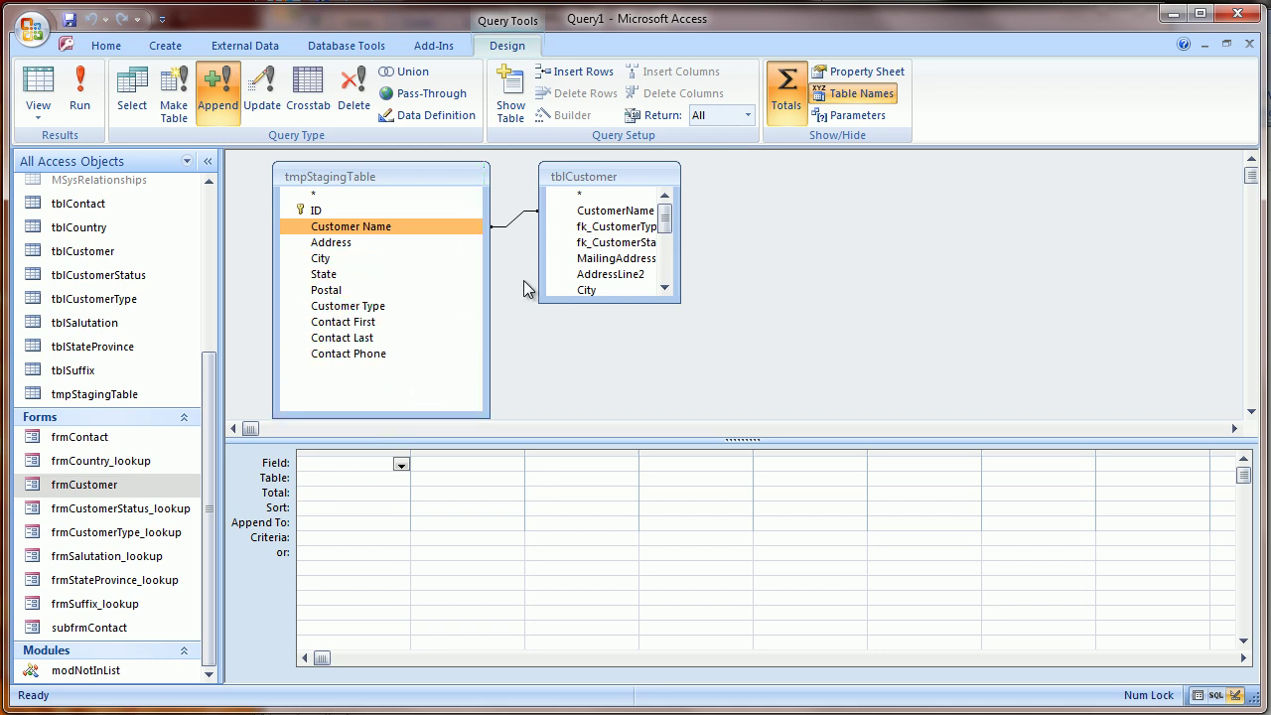
{"action": "left_click_drag", "start_coordinate": [673, 216], "coordinate": [875, 217]}
{"action": "left_click", "coordinate": [327, 305]}
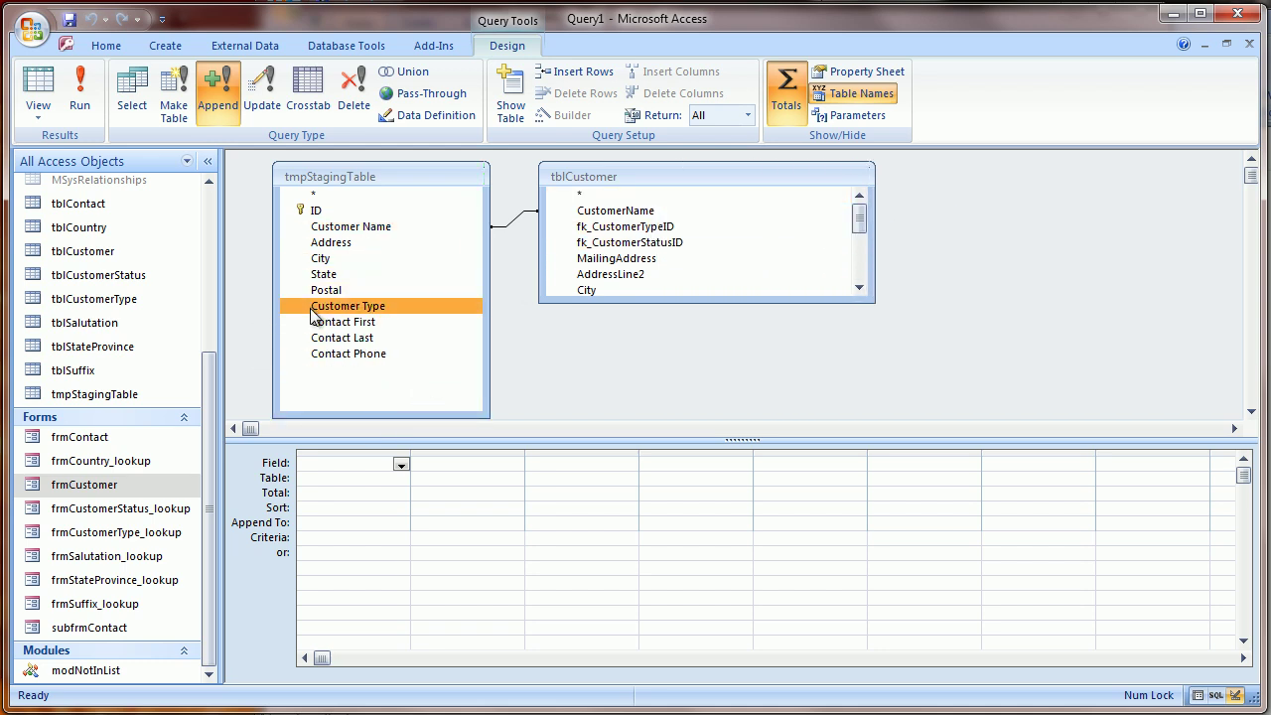
{"action": "left_click", "coordinate": [325, 326]}
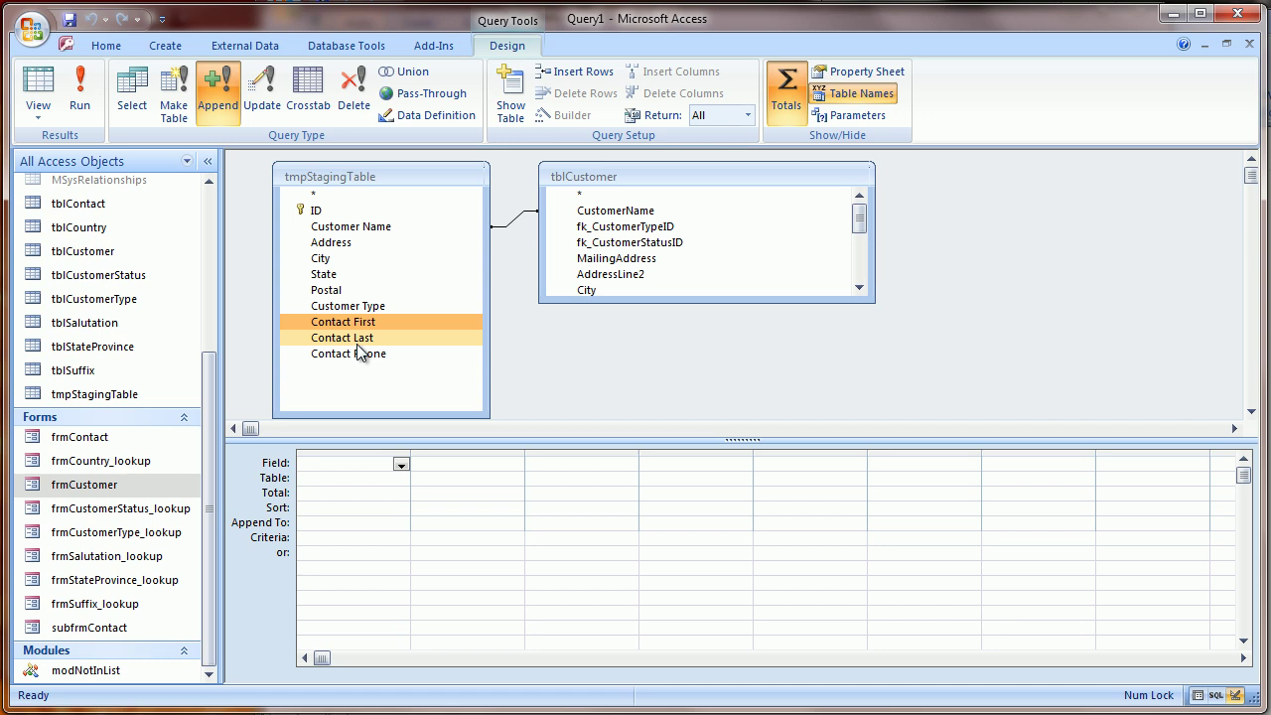
{"action": "left_click", "coordinate": [356, 351], "text": "shift"}
{"action": "left_click_drag", "start_coordinate": [360, 338], "coordinate": [337, 472]}
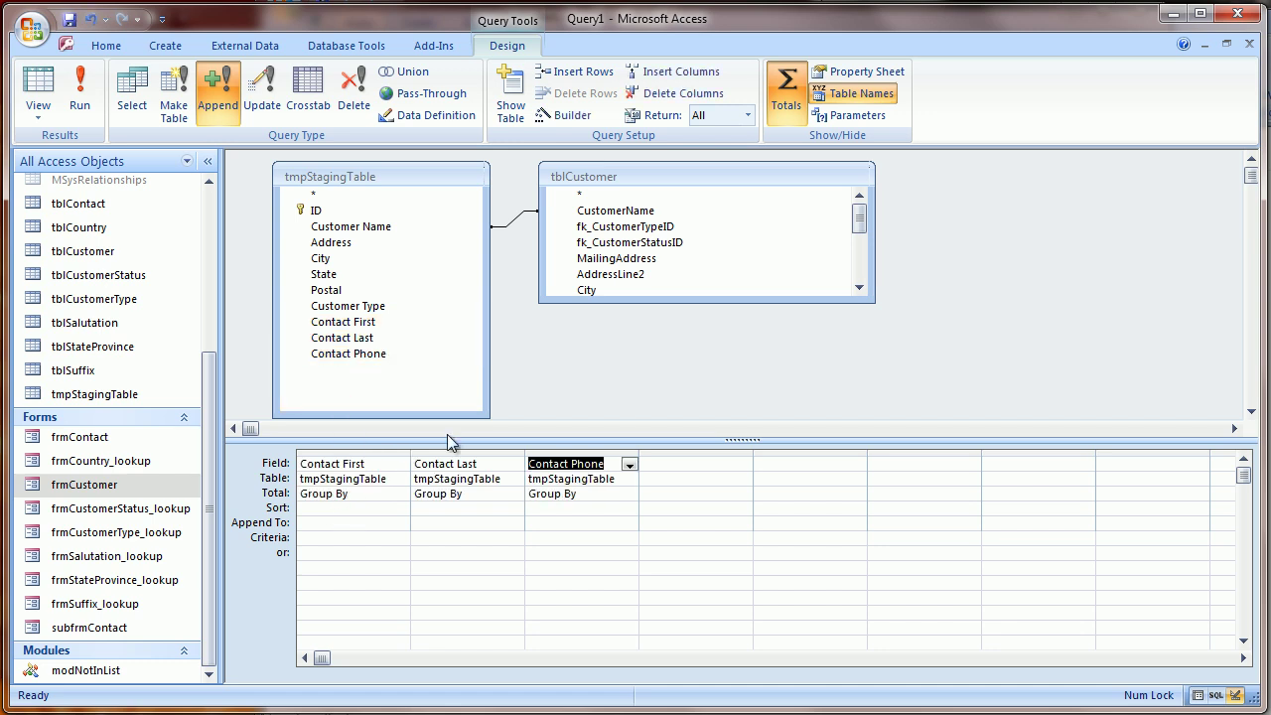
{"action": "left_click_drag", "start_coordinate": [599, 302], "coordinate": [606, 418]}
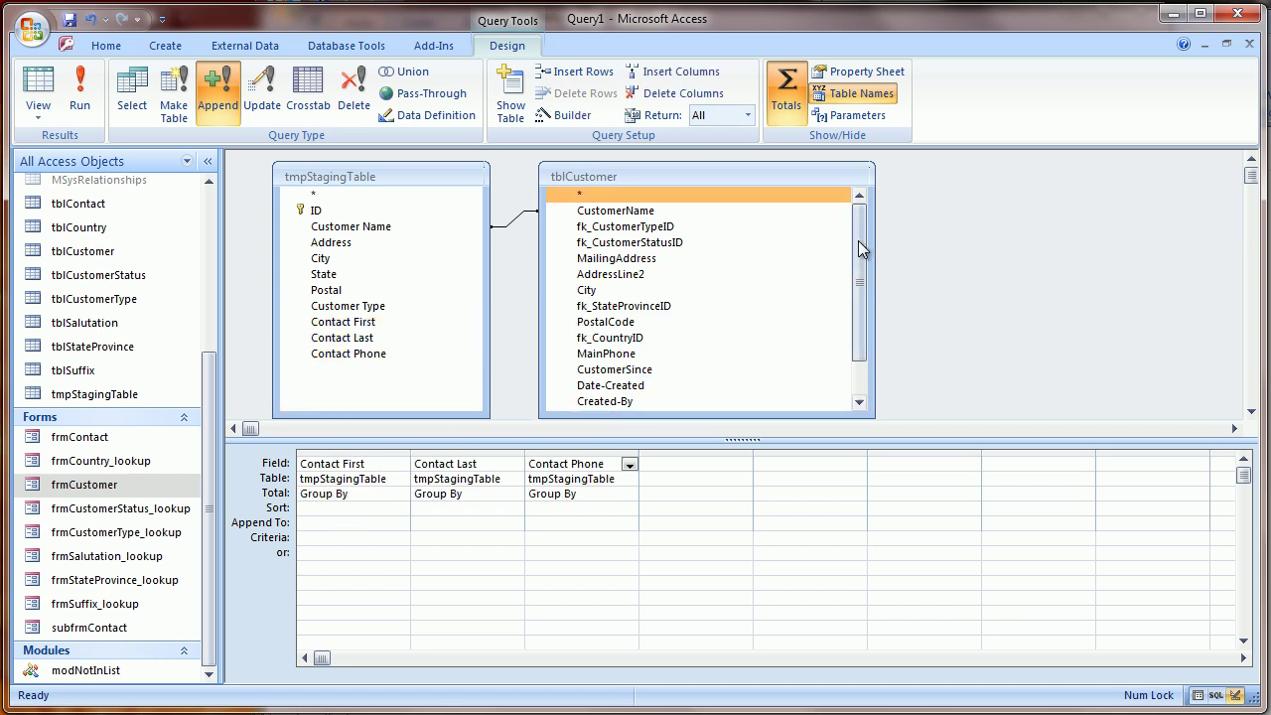
{"action": "left_click_drag", "start_coordinate": [861, 249], "coordinate": [862, 282]}
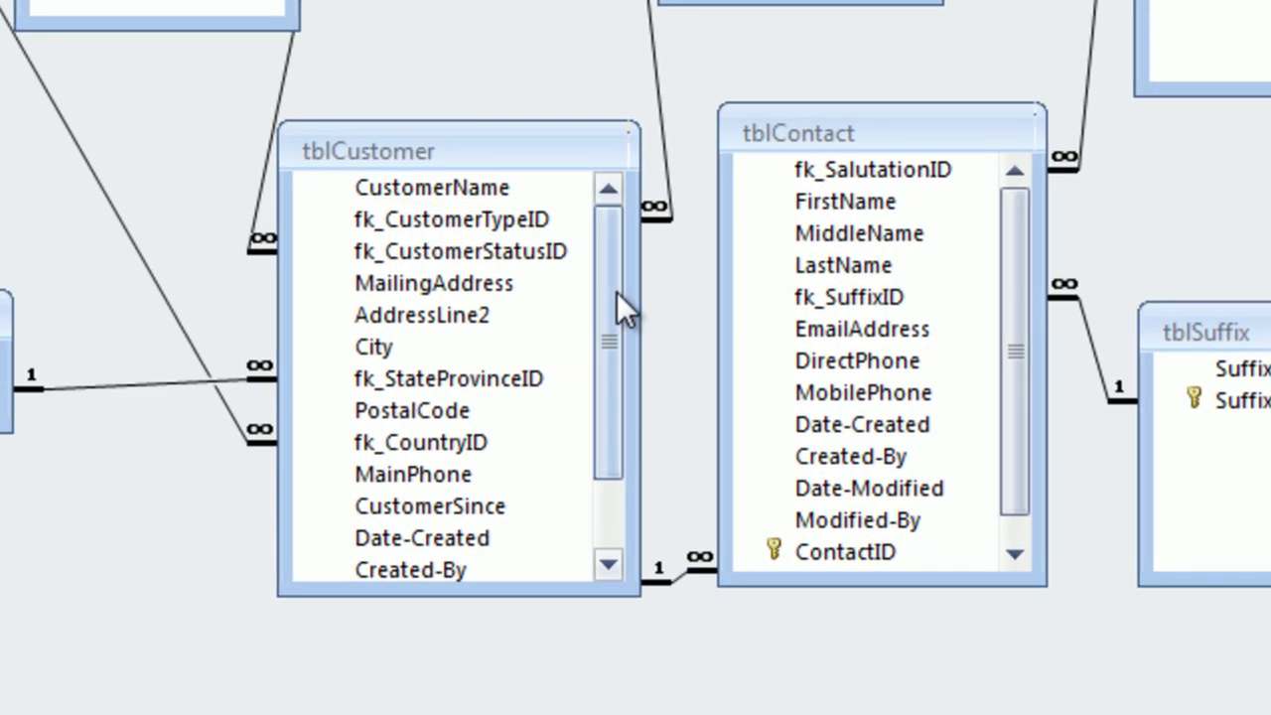
- Check the CustomerID–fk_CustomerID relationship between tblCustomer and tblContact, then close Relationships
{"action": "left_click_drag", "start_coordinate": [616, 292], "coordinate": [616, 540]}
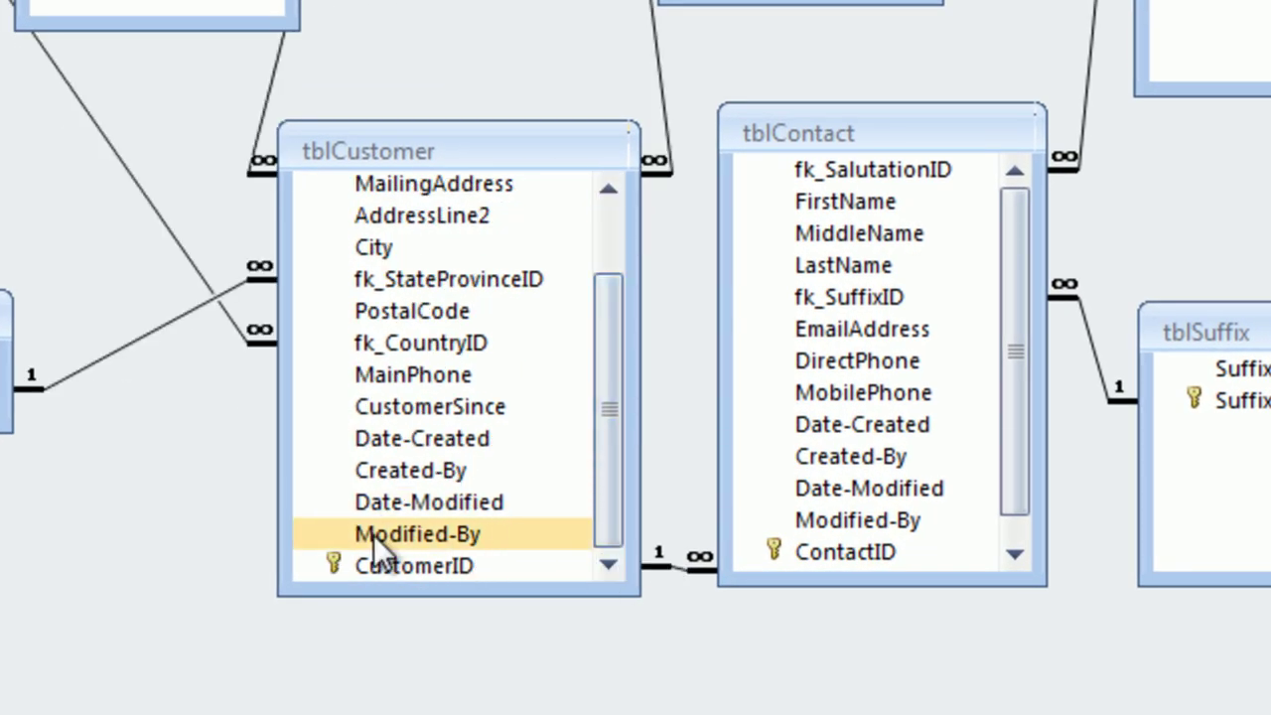
{"action": "left_click", "coordinate": [397, 565]}
{"action": "left_click_drag", "start_coordinate": [784, 585], "coordinate": [439, 561]}
{"action": "left_click", "coordinate": [438, 562]}
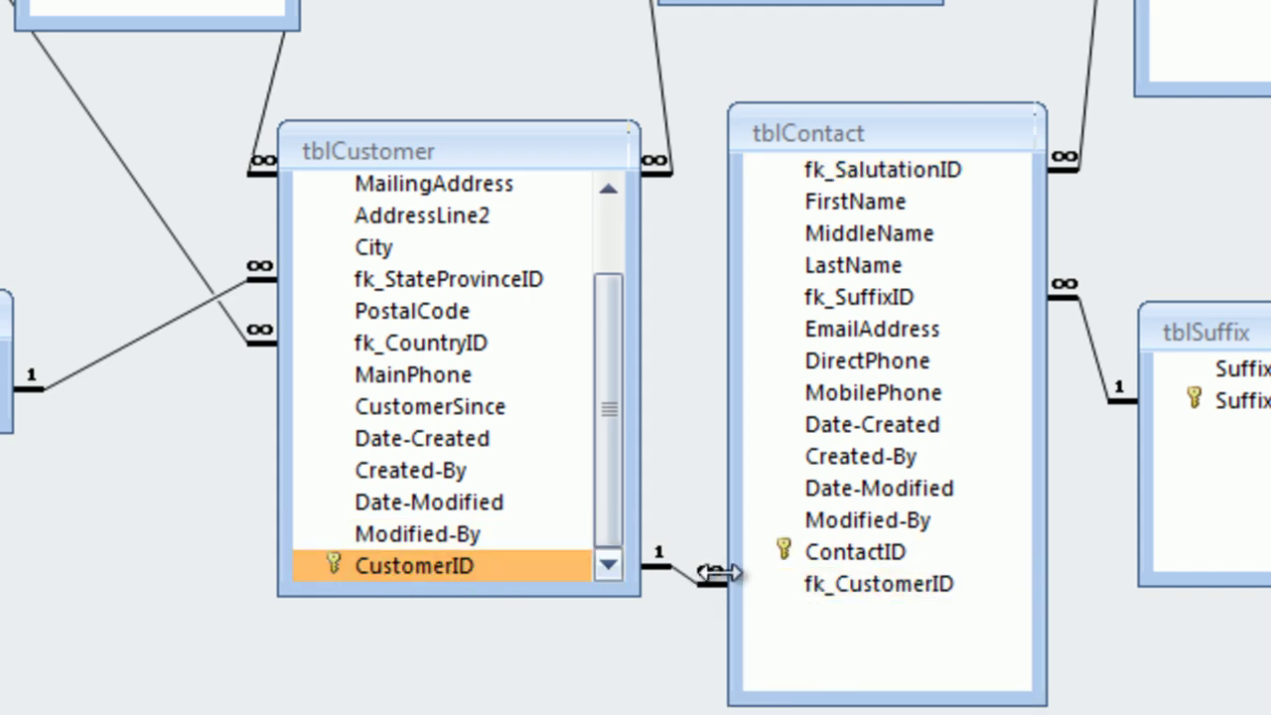
{"action": "left_click", "coordinate": [819, 590]}
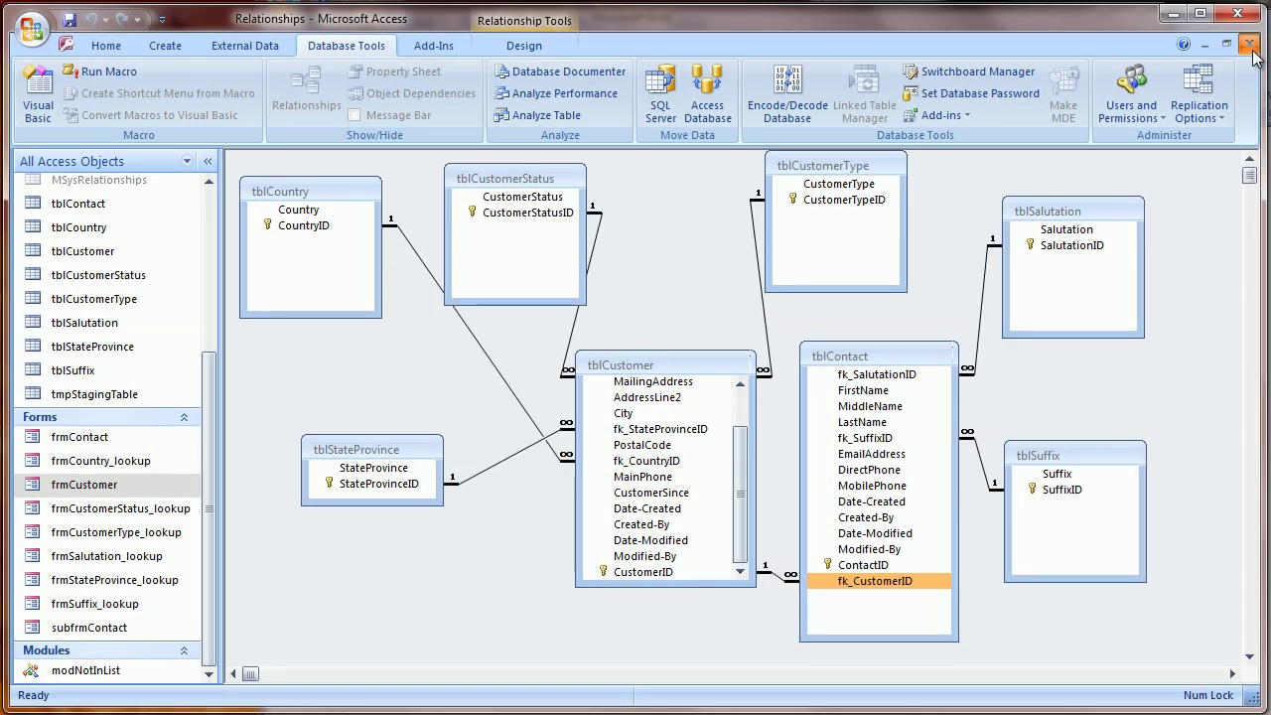
{"action": "left_click", "coordinate": [1249, 46]}
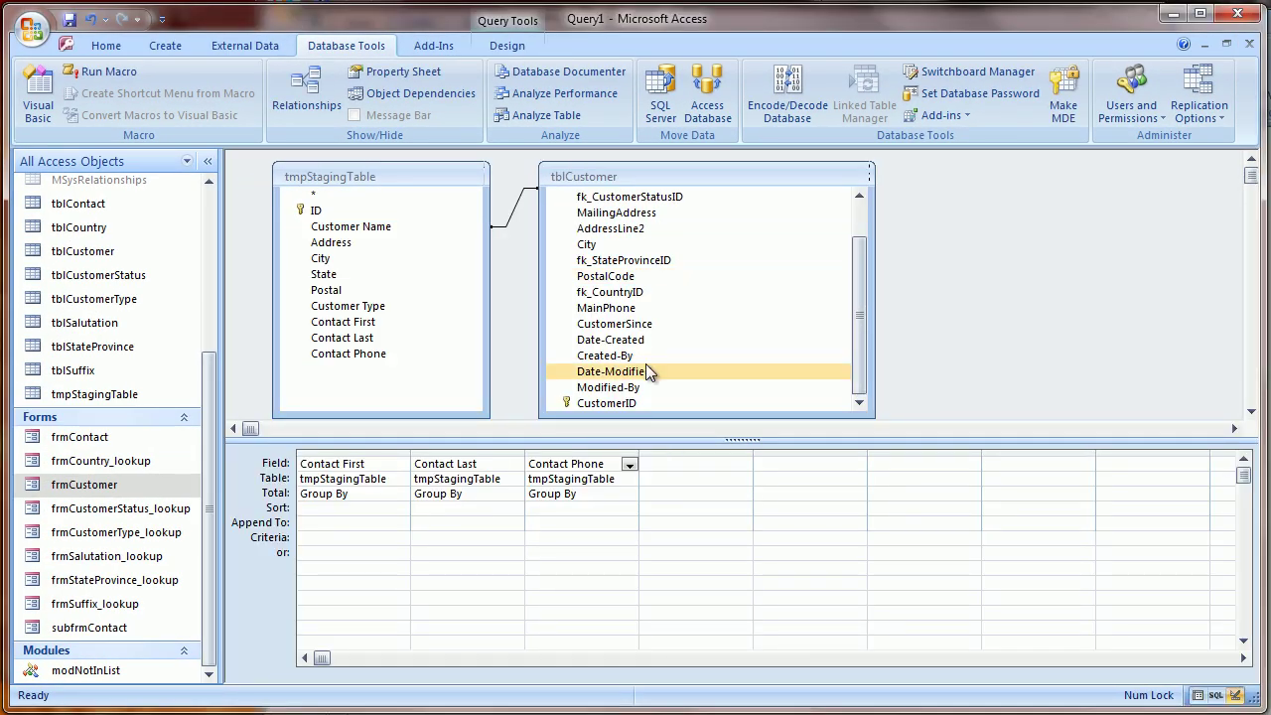
- Add tblCustomer's CustomerID as the fourth column, appending it into fk_CustomerID
{"action": "left_click_drag", "start_coordinate": [625, 409], "coordinate": [679, 491]}
{"action": "left_click", "coordinate": [344, 494]}
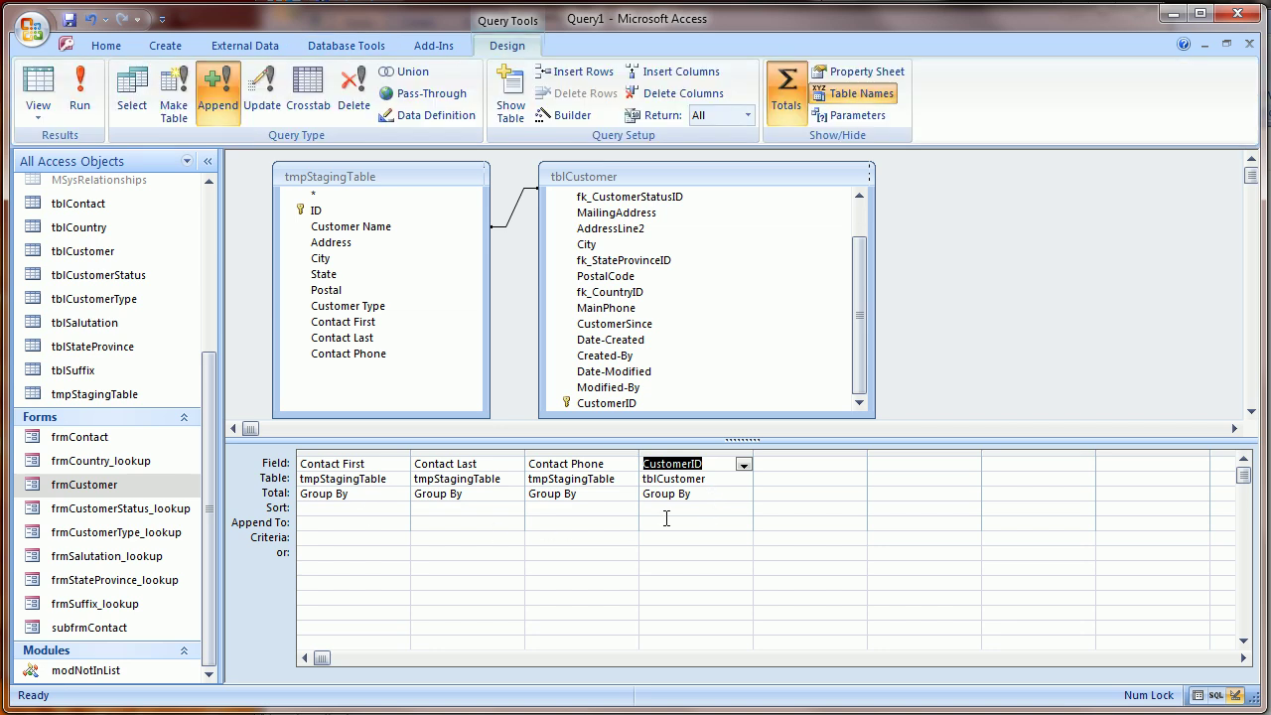
{"action": "left_click", "coordinate": [666, 517]}
{"action": "left_click", "coordinate": [745, 524]}
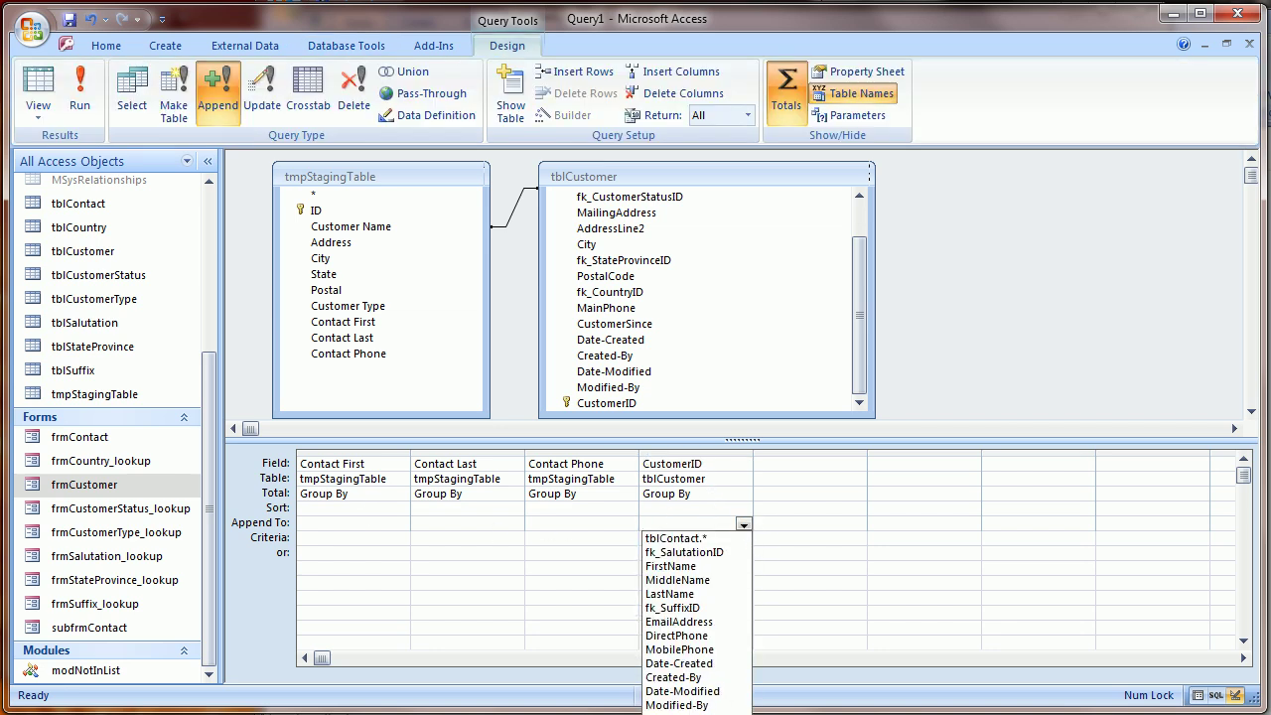
{"action": "type", "text": "fk_C"}
{"action": "key", "text": "Return"}
- Append Contact Phone, Contact Last and Contact First into DirectPhone, LastName and FirstName
{"action": "left_click", "coordinate": [566, 524]}
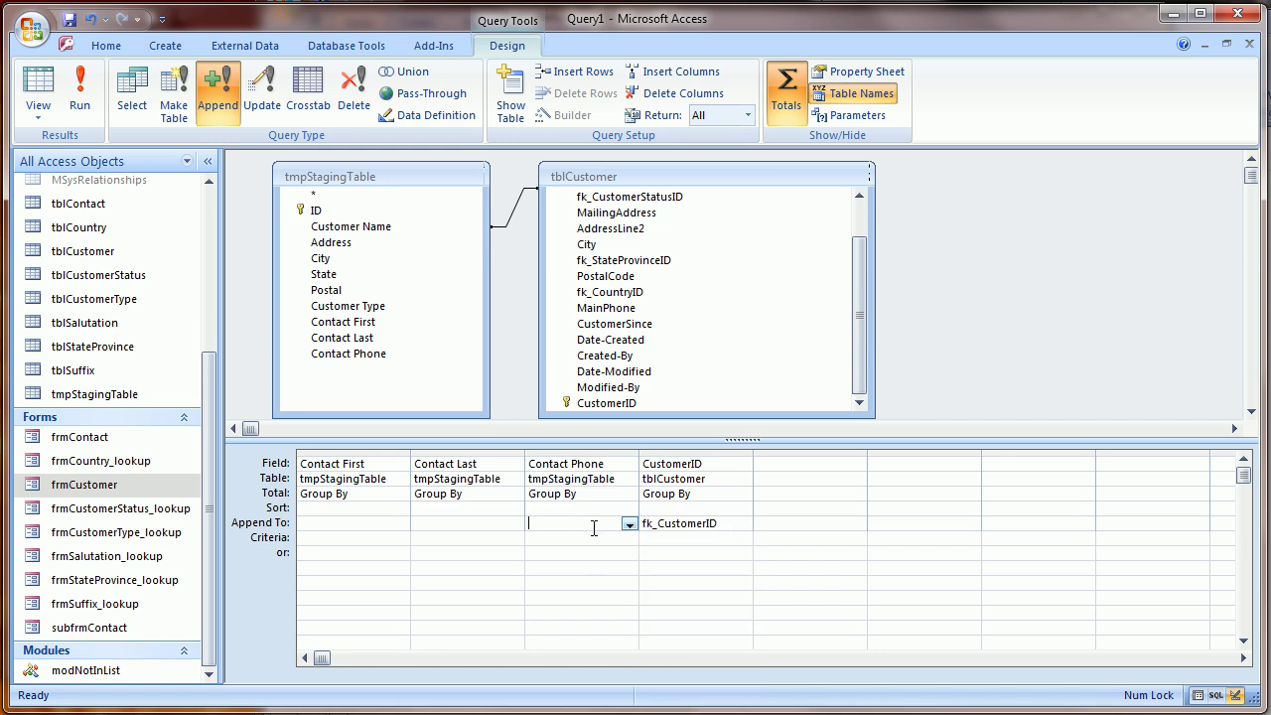
{"action": "left_click", "coordinate": [629, 523]}
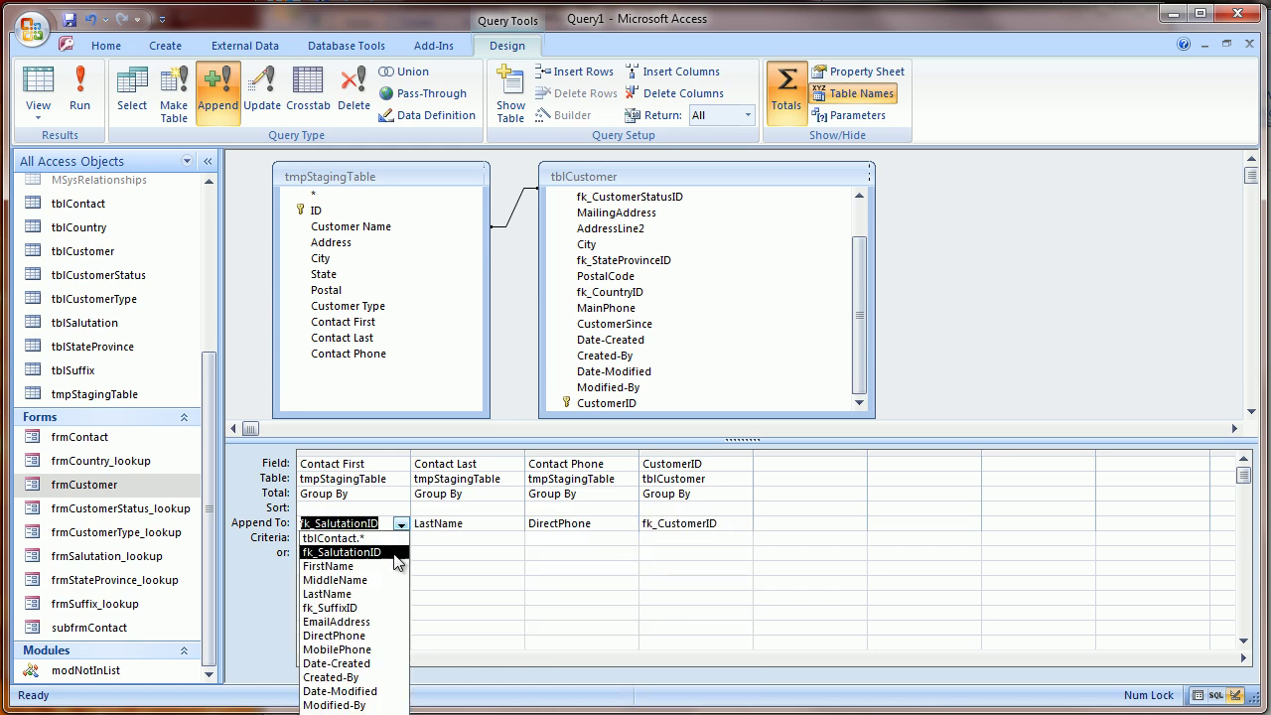
{"action": "left_click", "coordinate": [390, 561]}
{"action": "left_click", "coordinate": [373, 559]}
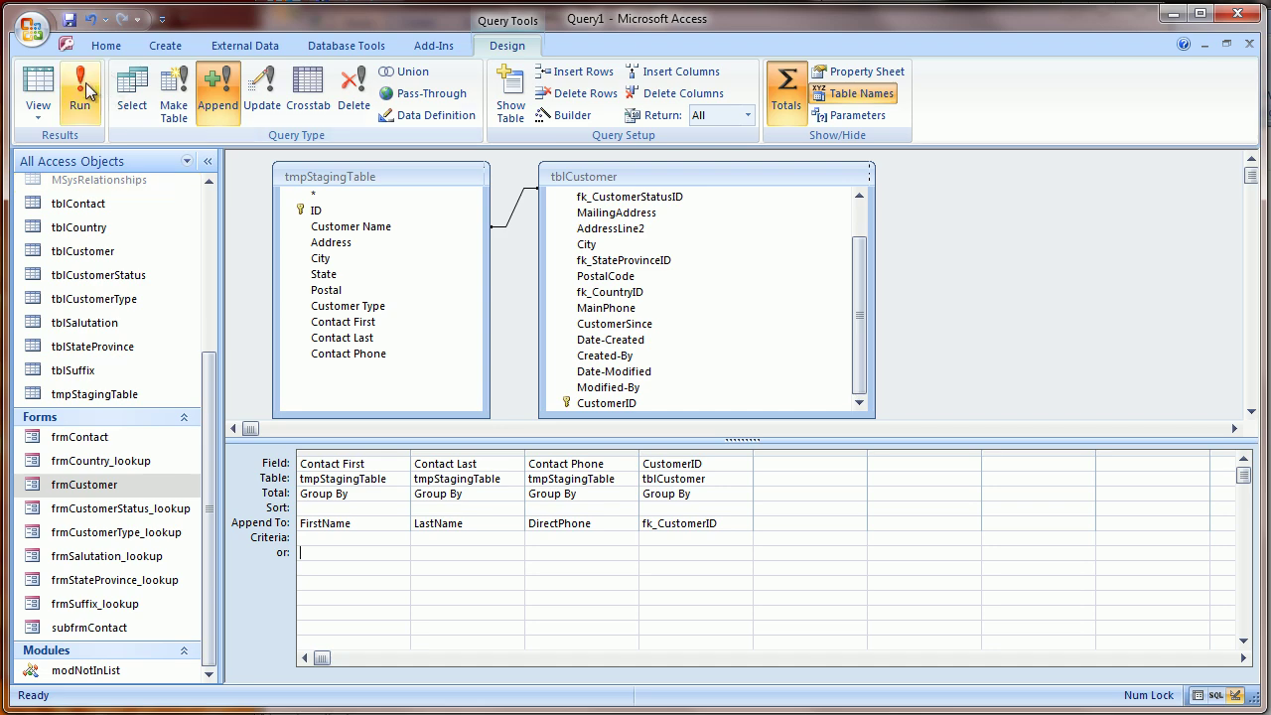
- Review contacts for Concrete Impressions, Michaelson Interiors and Nelson Hardwoods in the customer form
{"action": "double_click", "coordinate": [121, 484]}
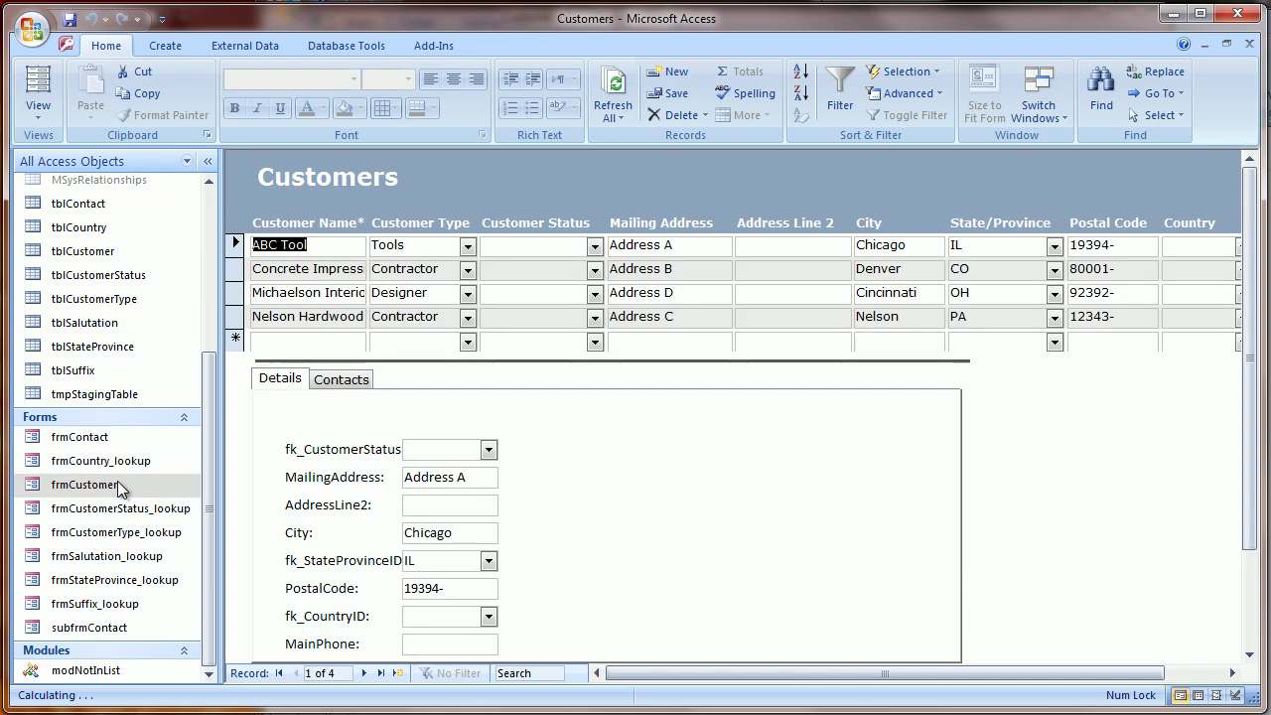
{"action": "left_click", "coordinate": [361, 379]}
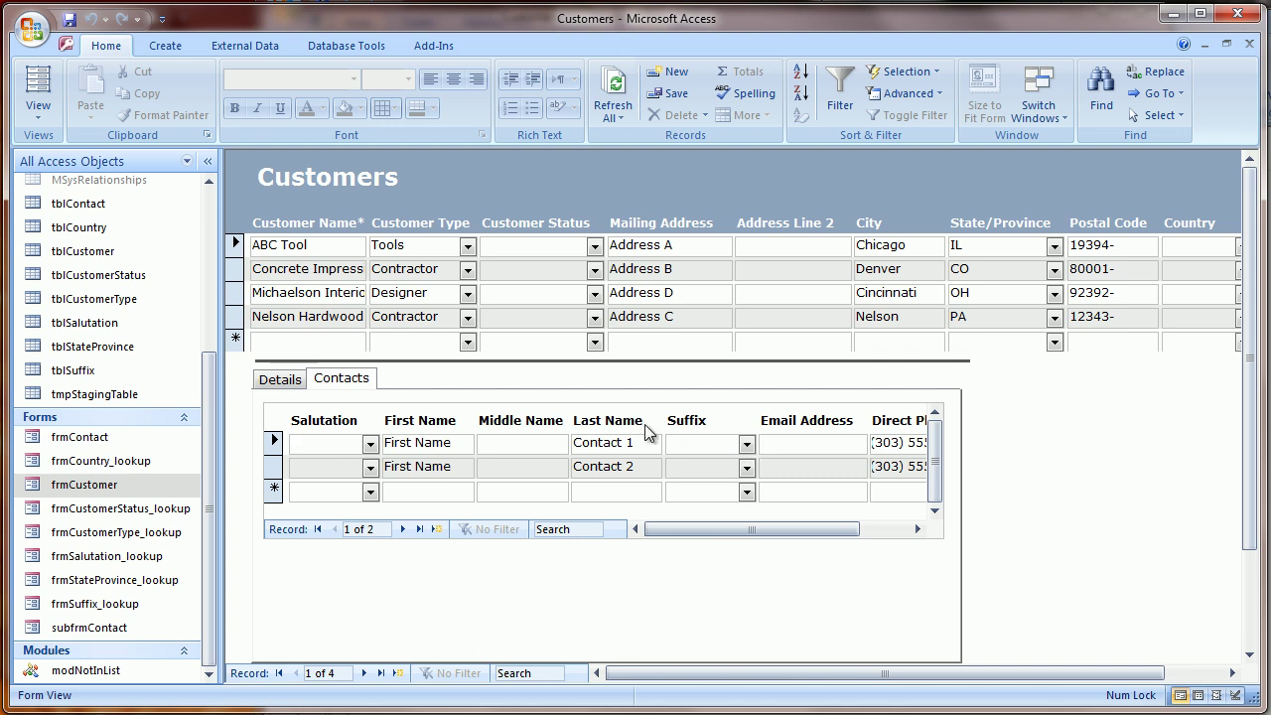
{"action": "left_click", "coordinate": [332, 272]}
{"action": "left_click", "coordinate": [323, 292]}
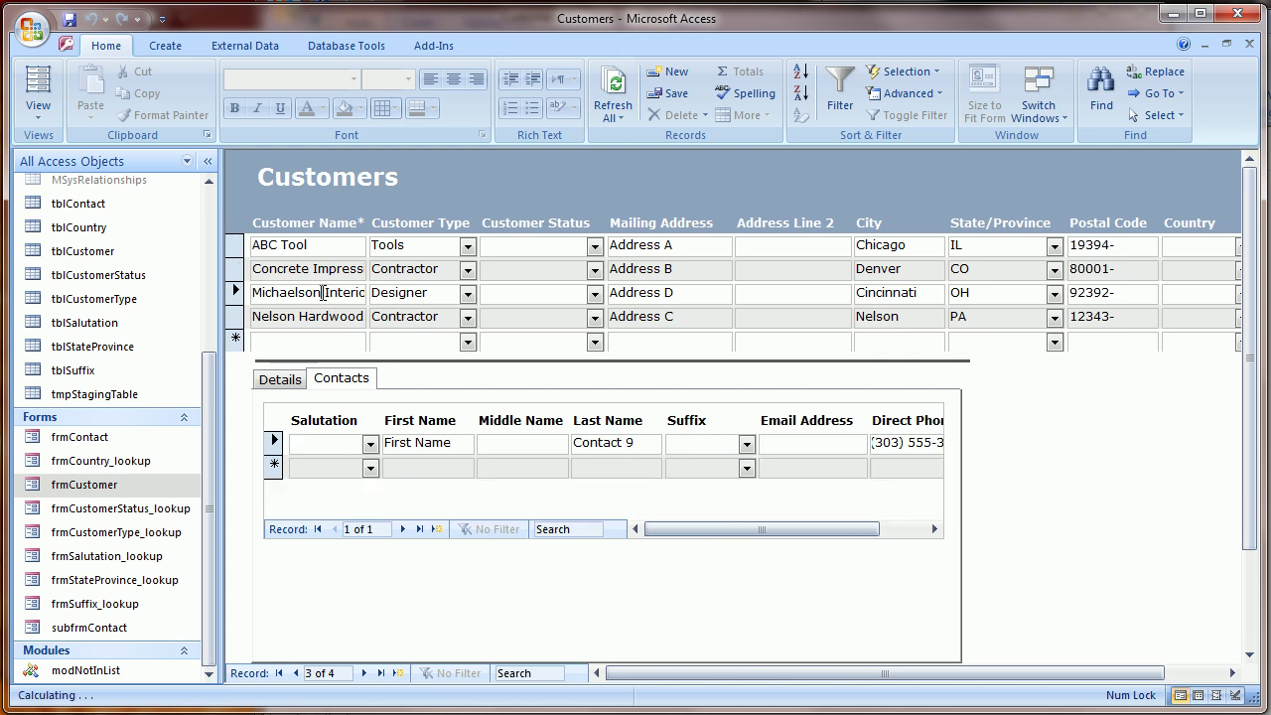
{"action": "left_click", "coordinate": [317, 315]}
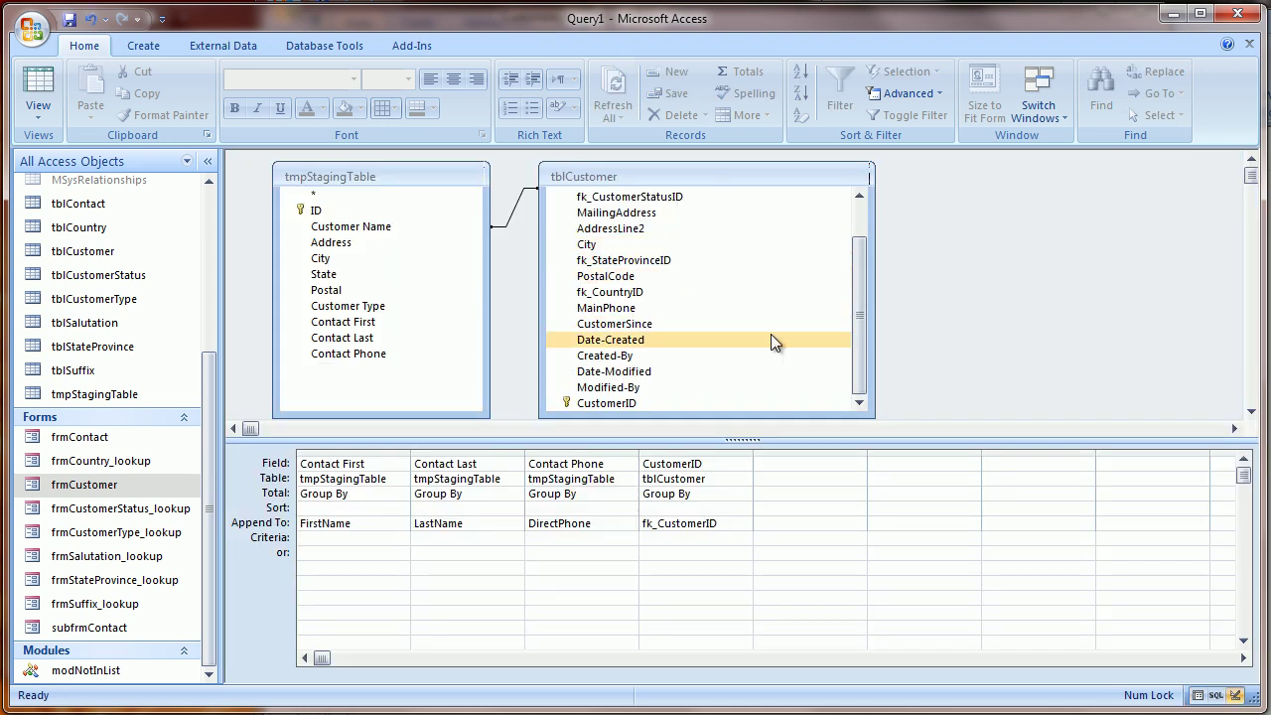
{"action": "left_click", "coordinate": [302, 552]}
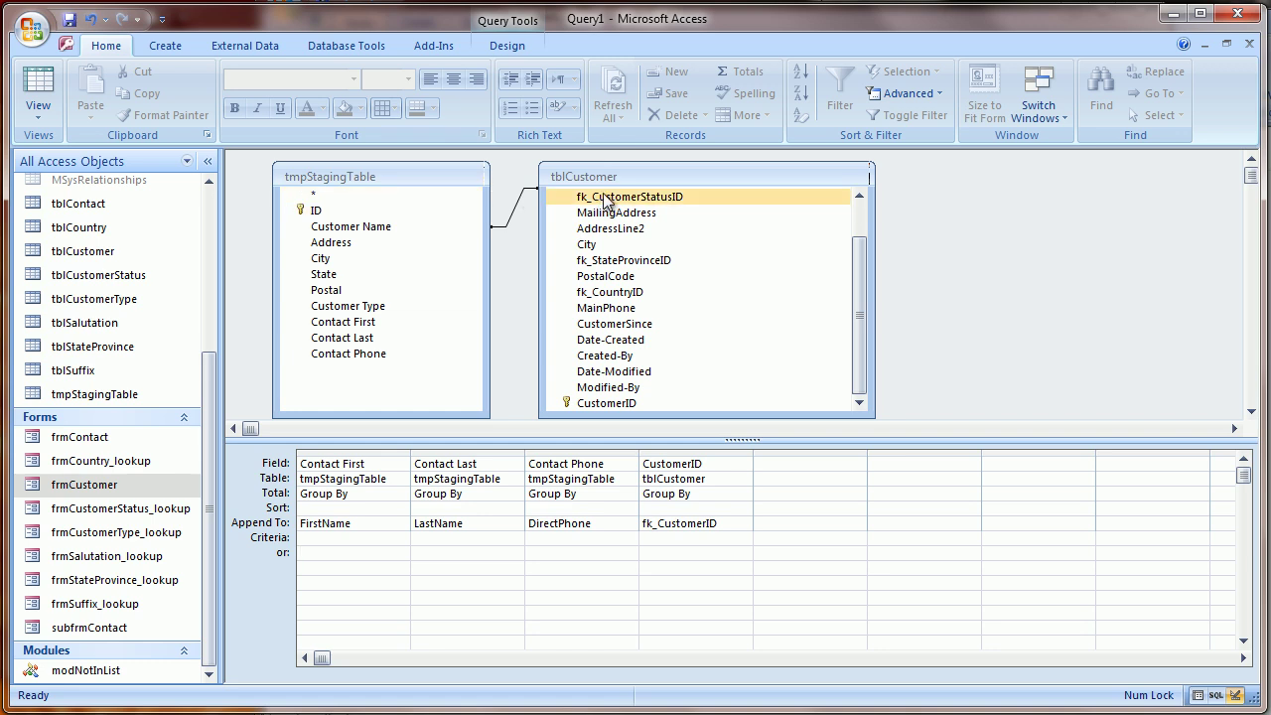
- Shrink the query's field lists and compare the two ABC Tool rows in the Excel sheet
{"action": "left_click_drag", "start_coordinate": [605, 417], "coordinate": [604, 357]}
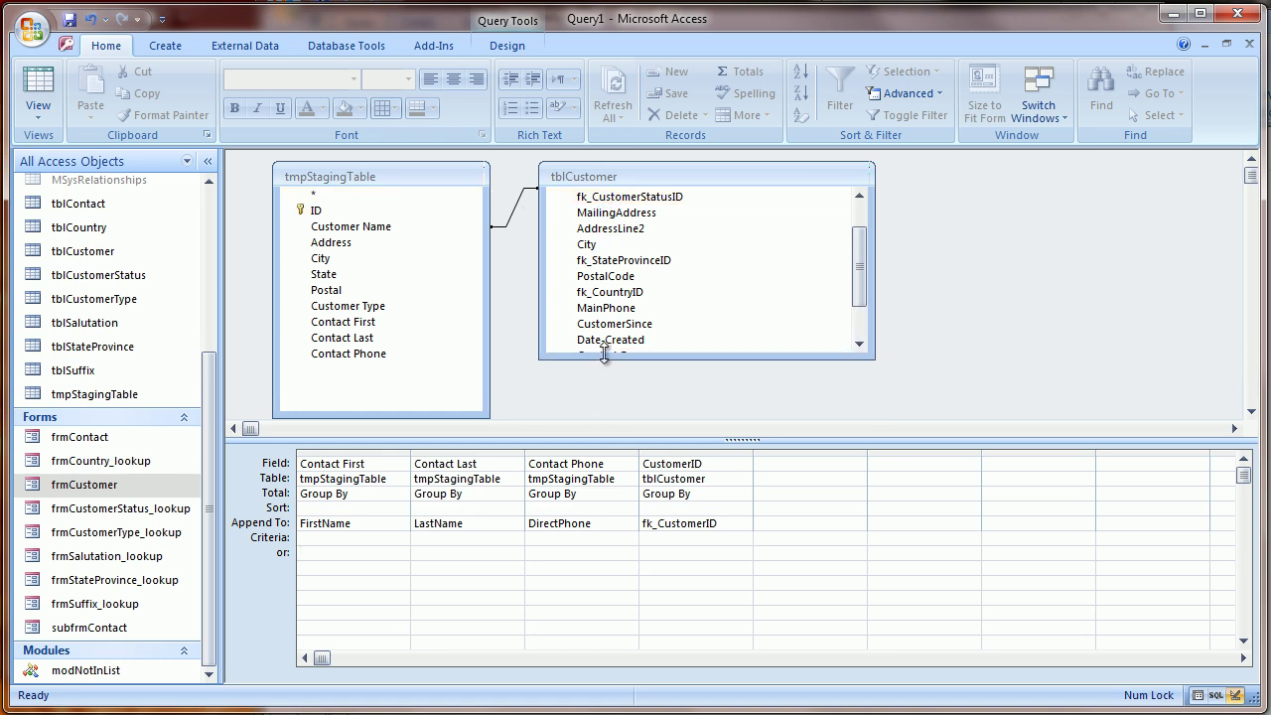
{"action": "left_click_drag", "start_coordinate": [427, 417], "coordinate": [434, 378]}
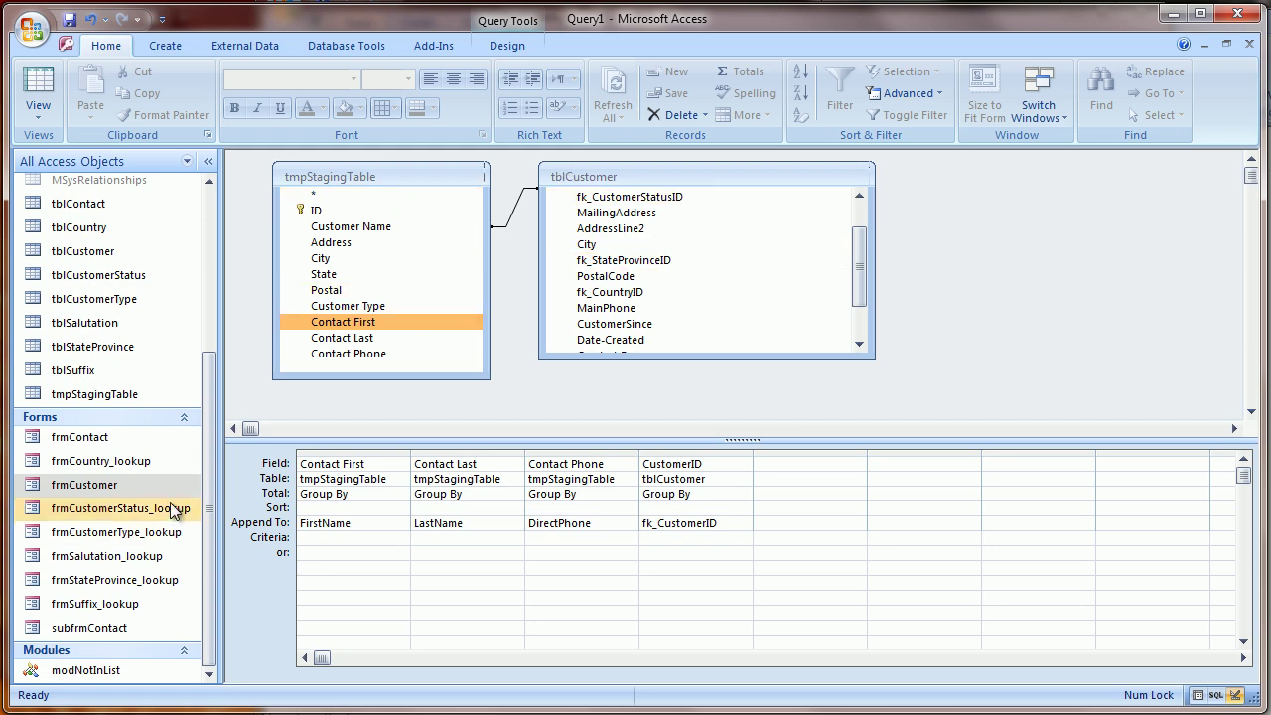
{"action": "key", "text": "alt+Tab"}
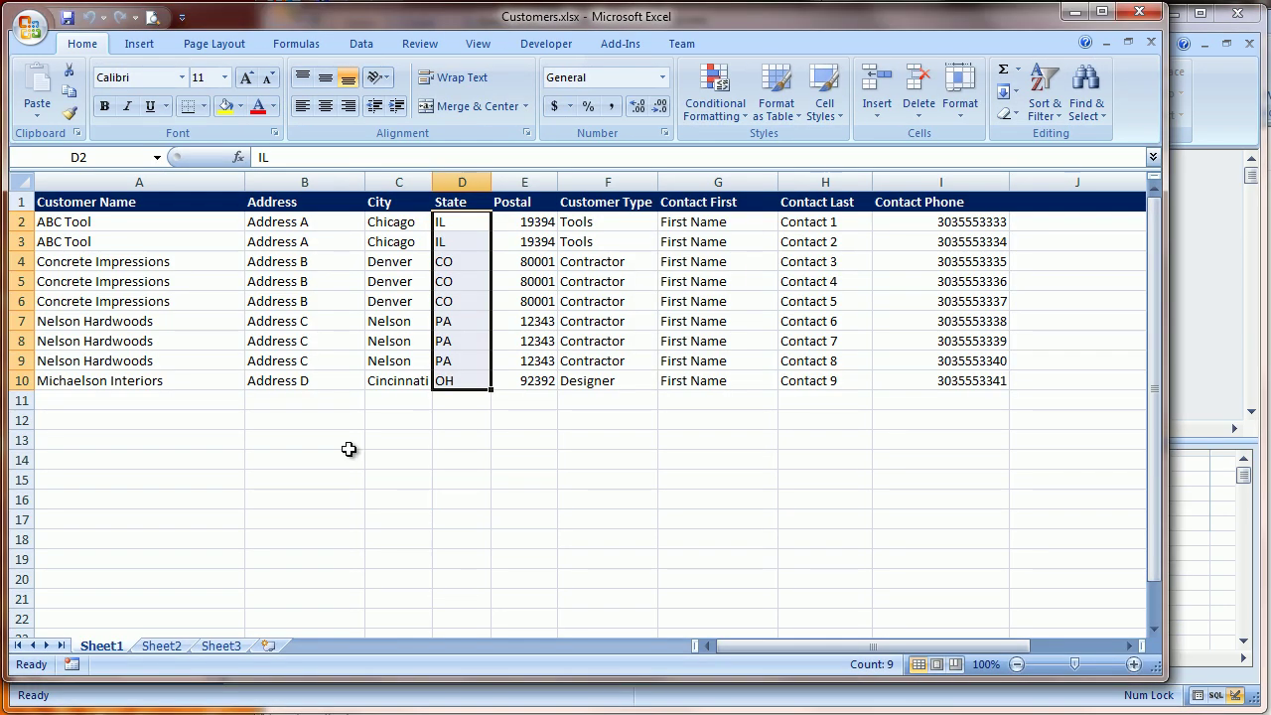
{"action": "left_click", "coordinate": [133, 278]}
{"action": "left_click_drag", "start_coordinate": [20, 222], "coordinate": [19, 241]}
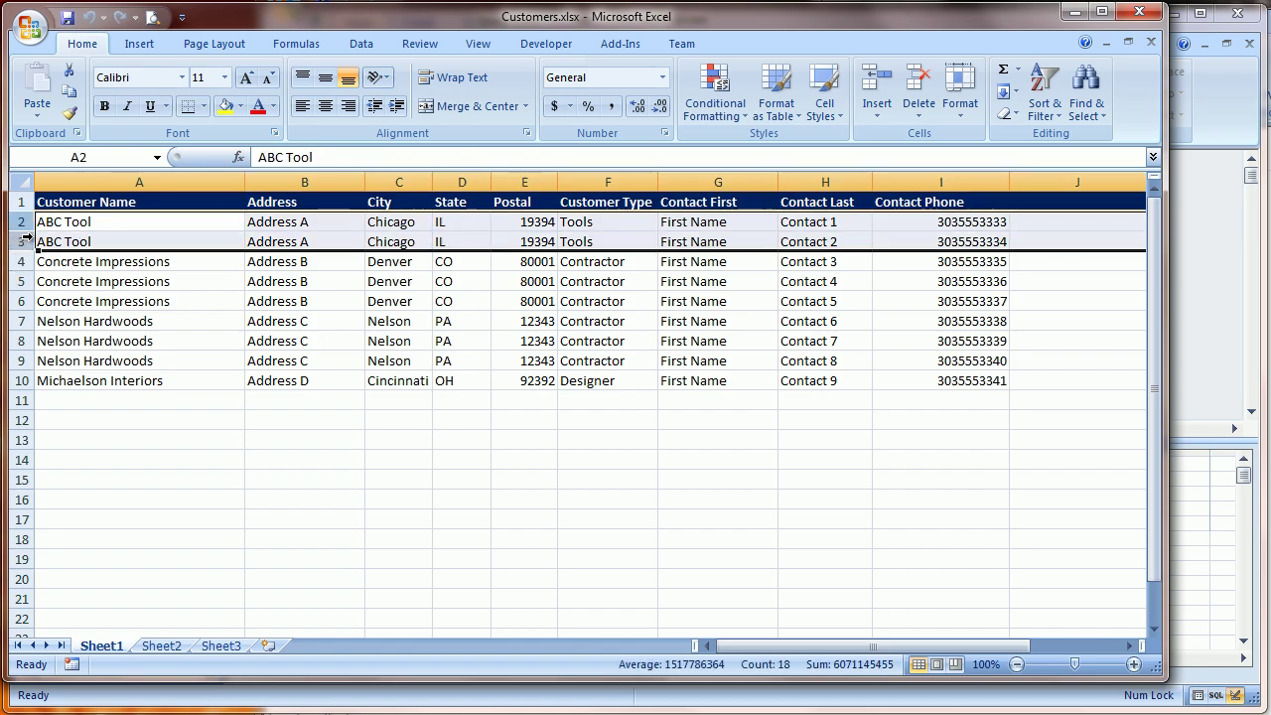
{"action": "key", "text": "alt+Tab"}
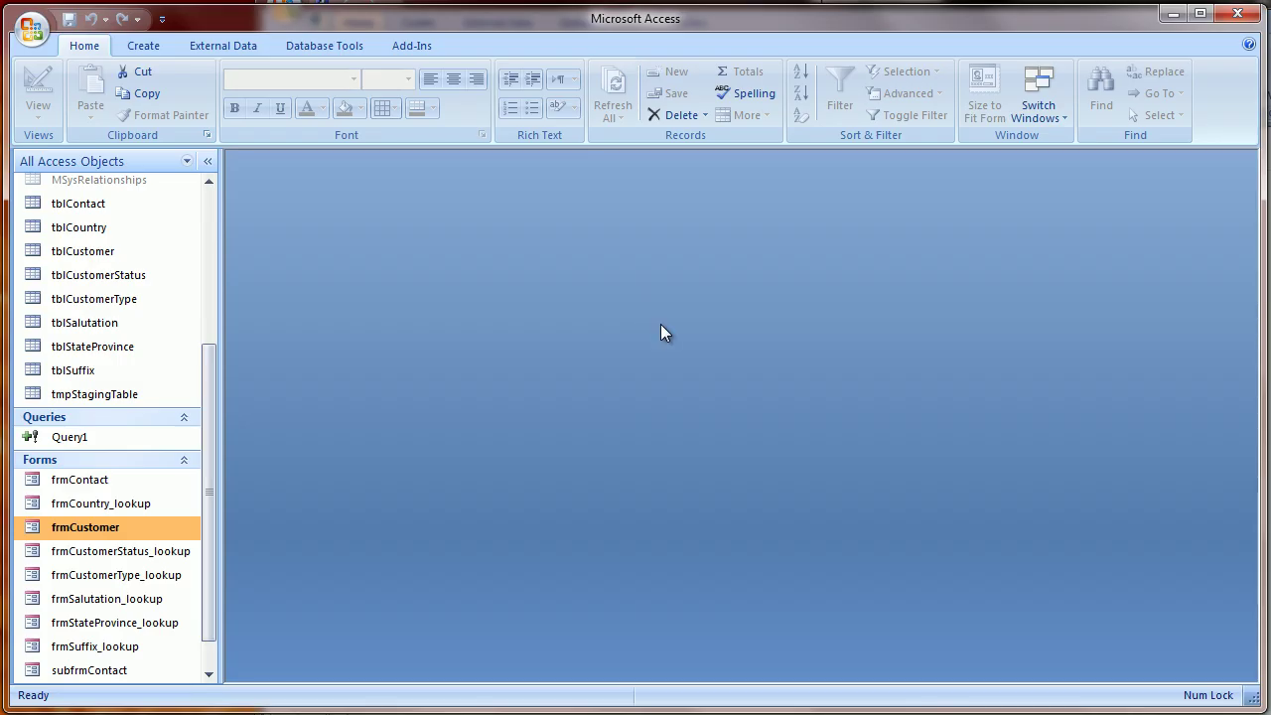